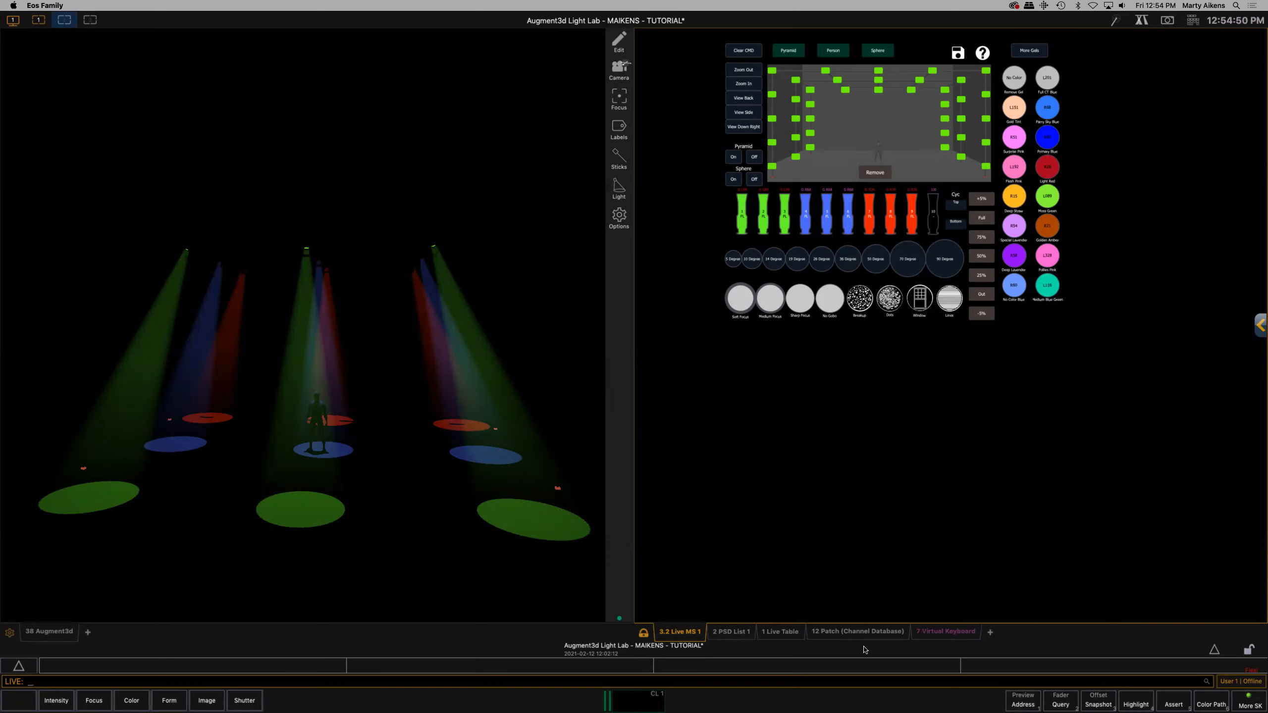
Step: Change the workspace layout to two frames above one wide frame and open the Virtual Keyboard in the wide one
click(10, 22)
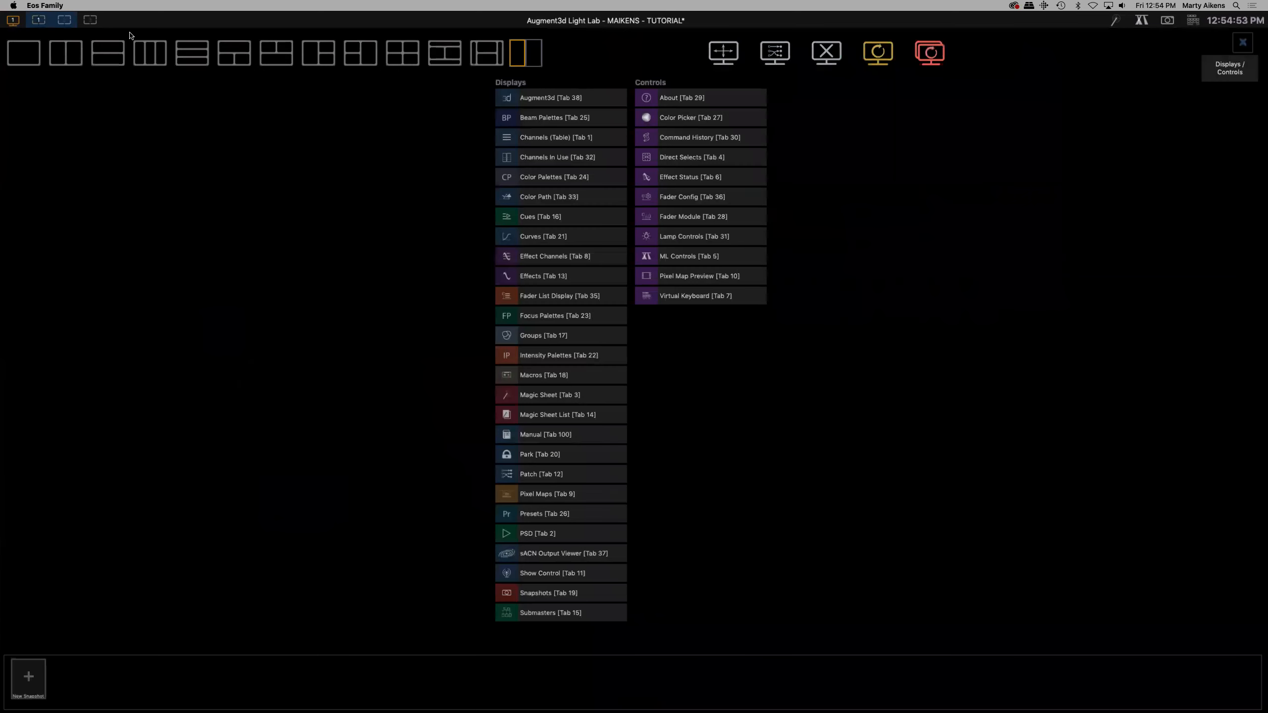
click(268, 63)
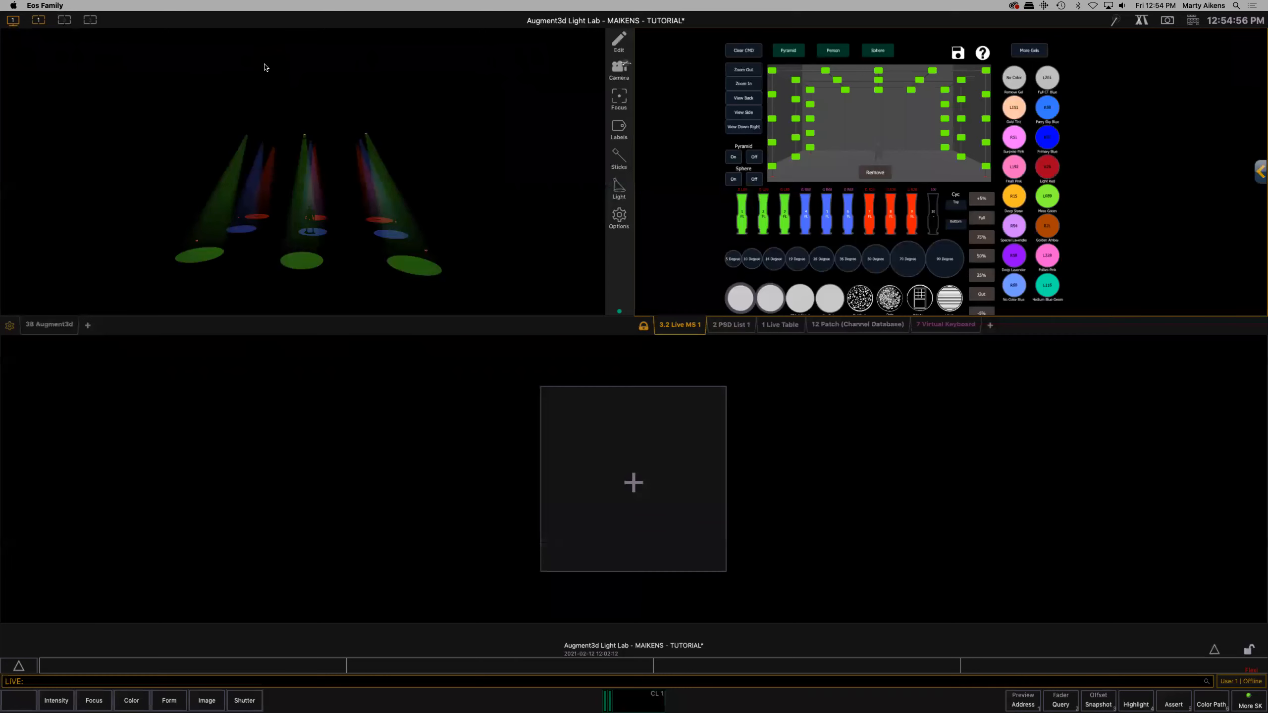
click(619, 472)
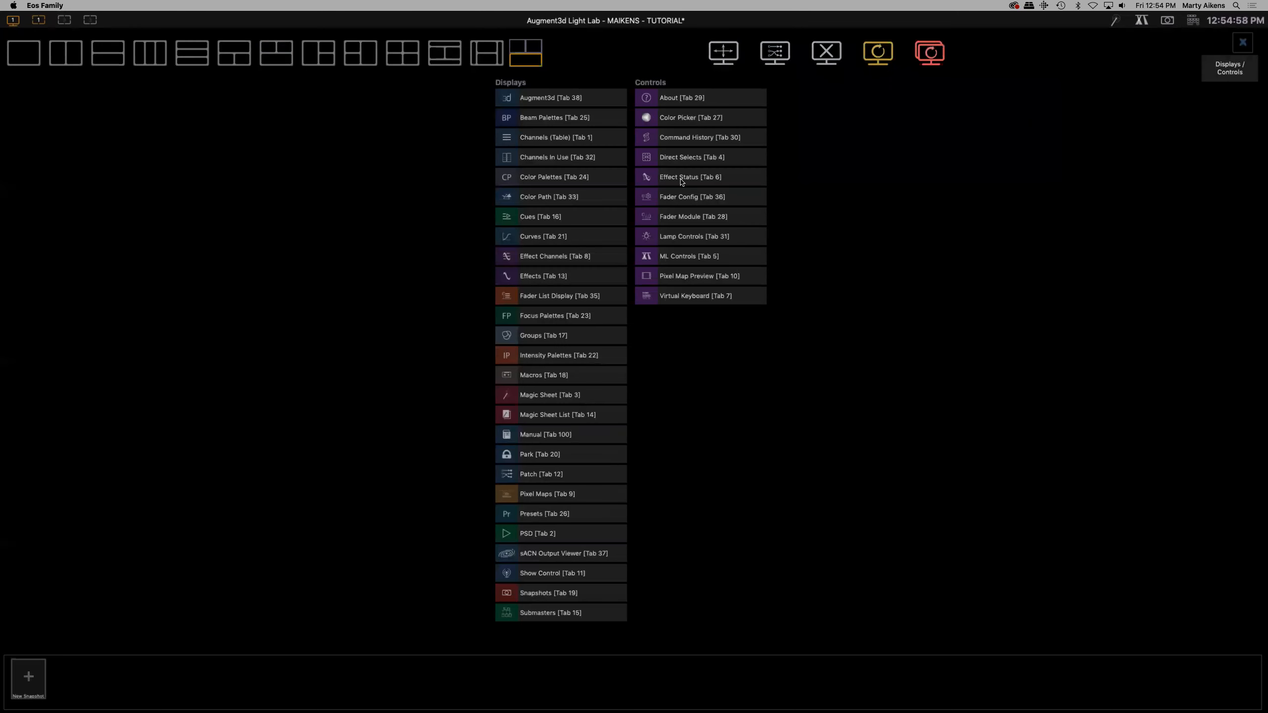
click(698, 297)
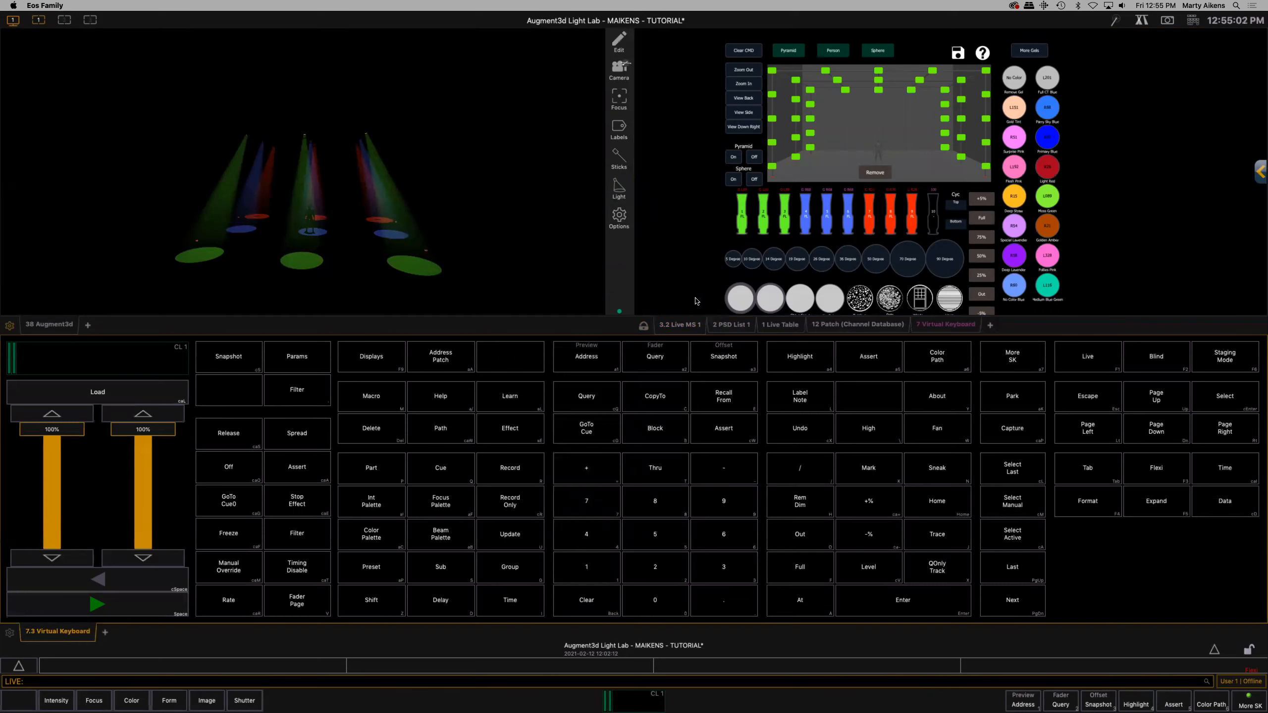
Step: Zoom and reframe the Augment3d stage view so all nine light beams and their floor pools fill the frame
click(480, 196)
scroll(450, 201, up, 5)
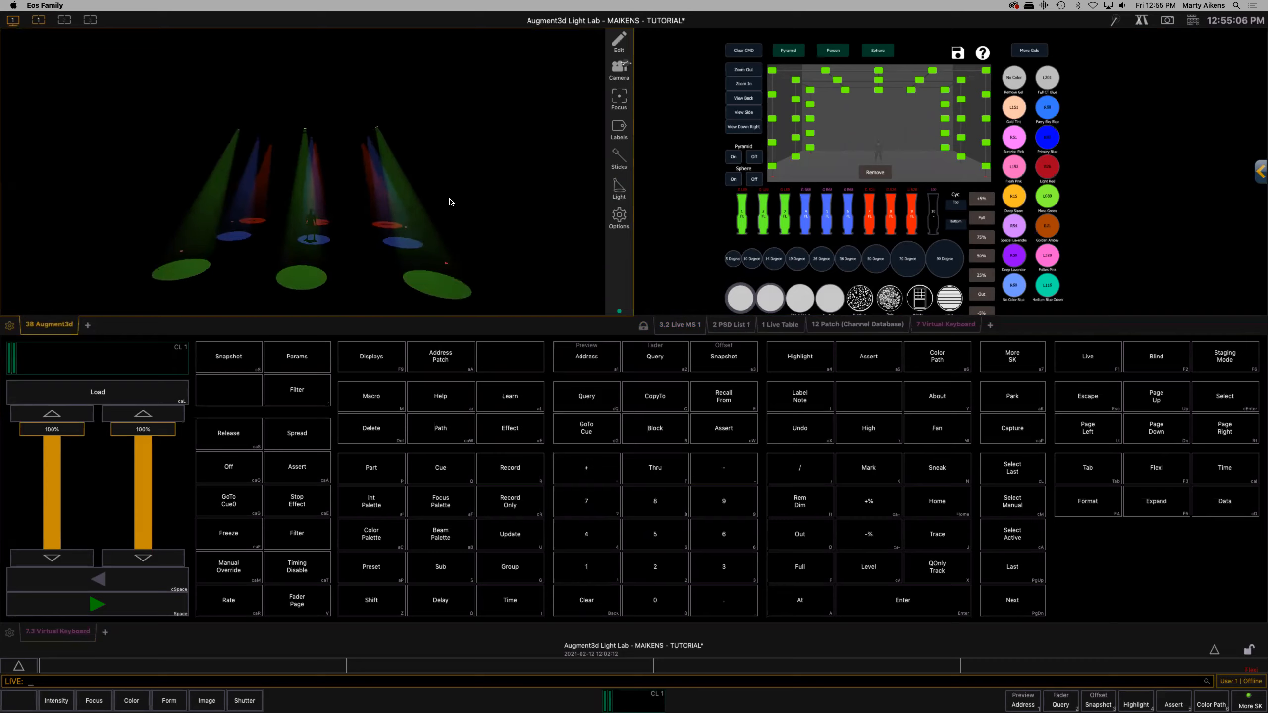
scroll(450, 202, up, 1)
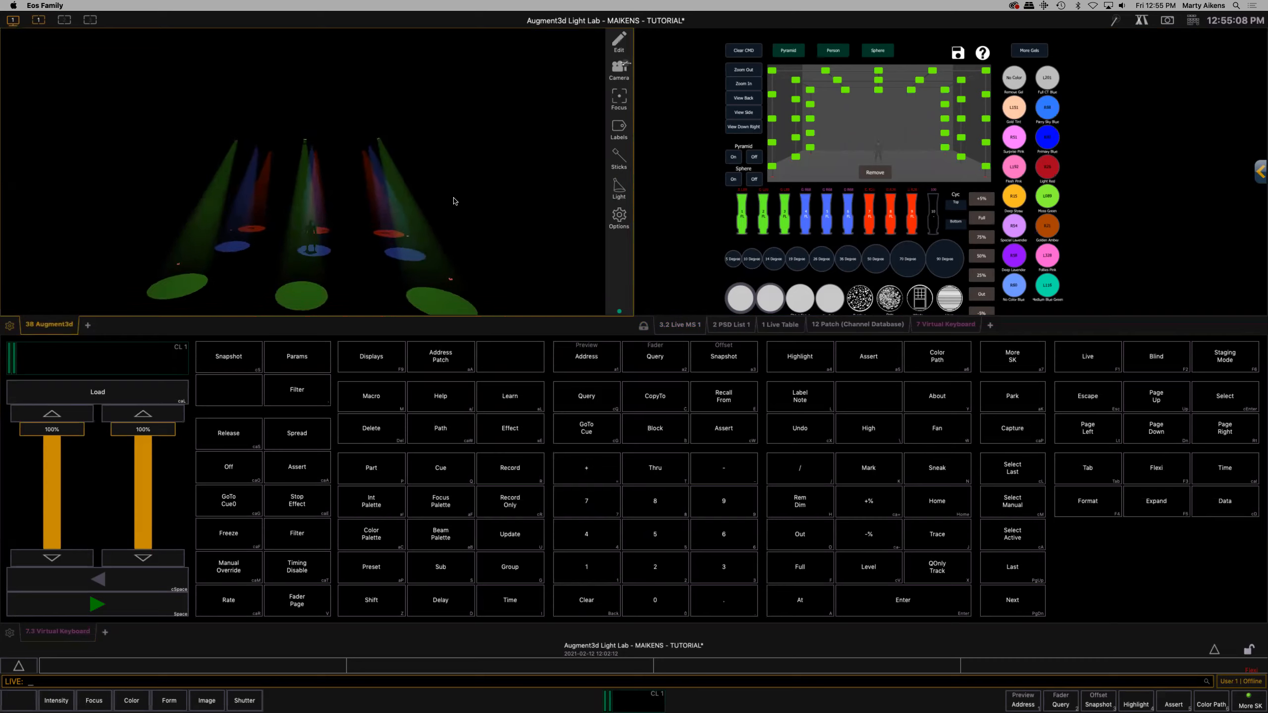
scroll(455, 200, up, 4)
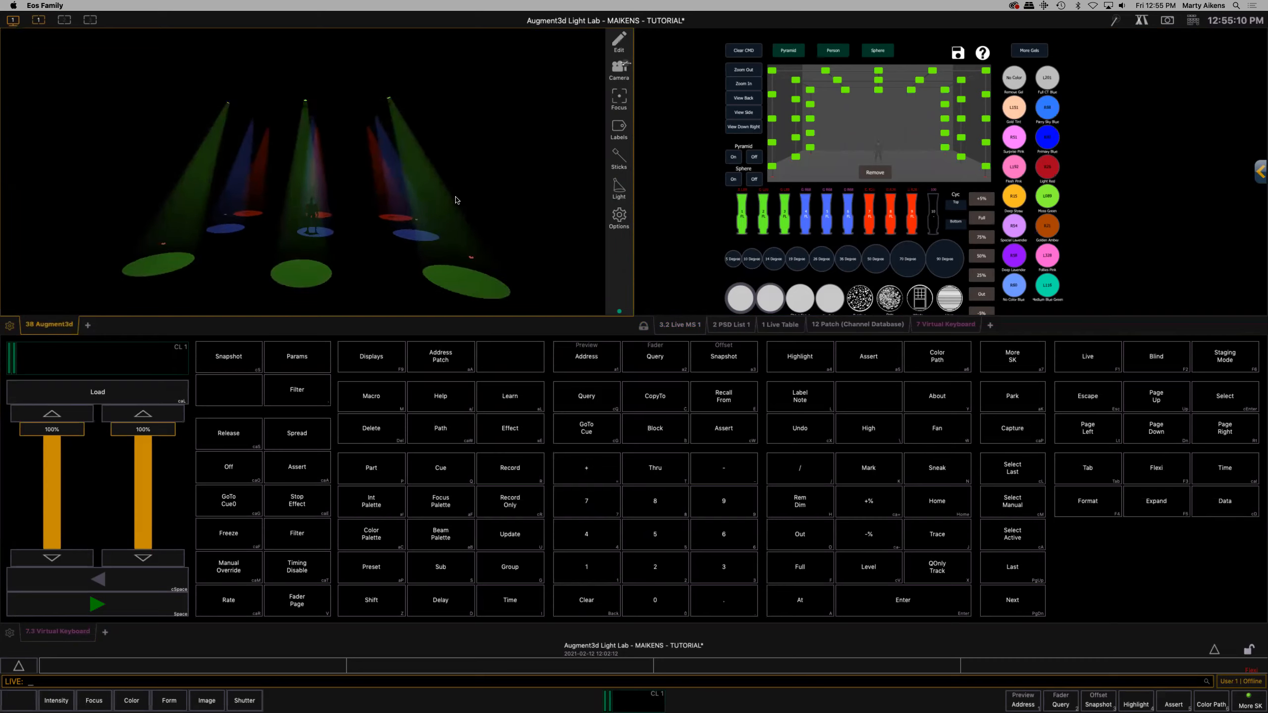
scroll(456, 200, up, 3)
scroll(456, 200, up, 2)
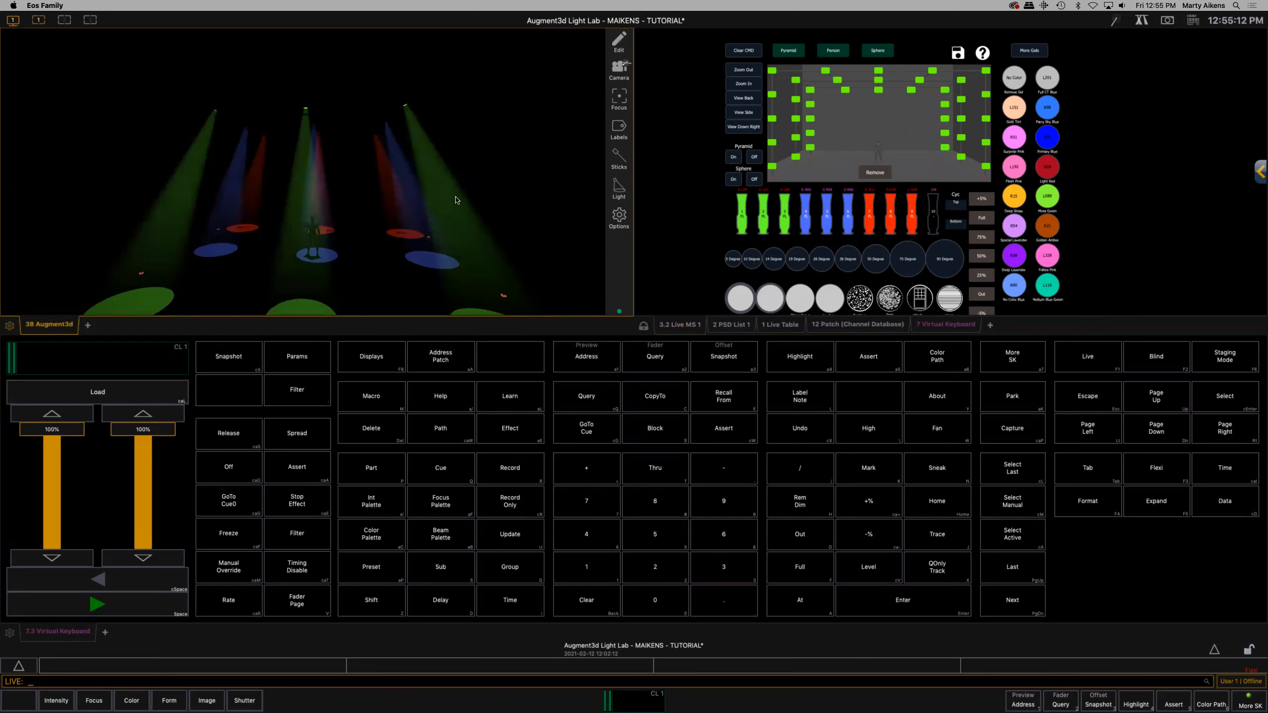
scroll(456, 200, down, 3)
Step: Shrink and reposition the Light Lab magic sheet so its channels, intensity controls and gel colors all fit in the frame
scroll(1150, 228, down, 5)
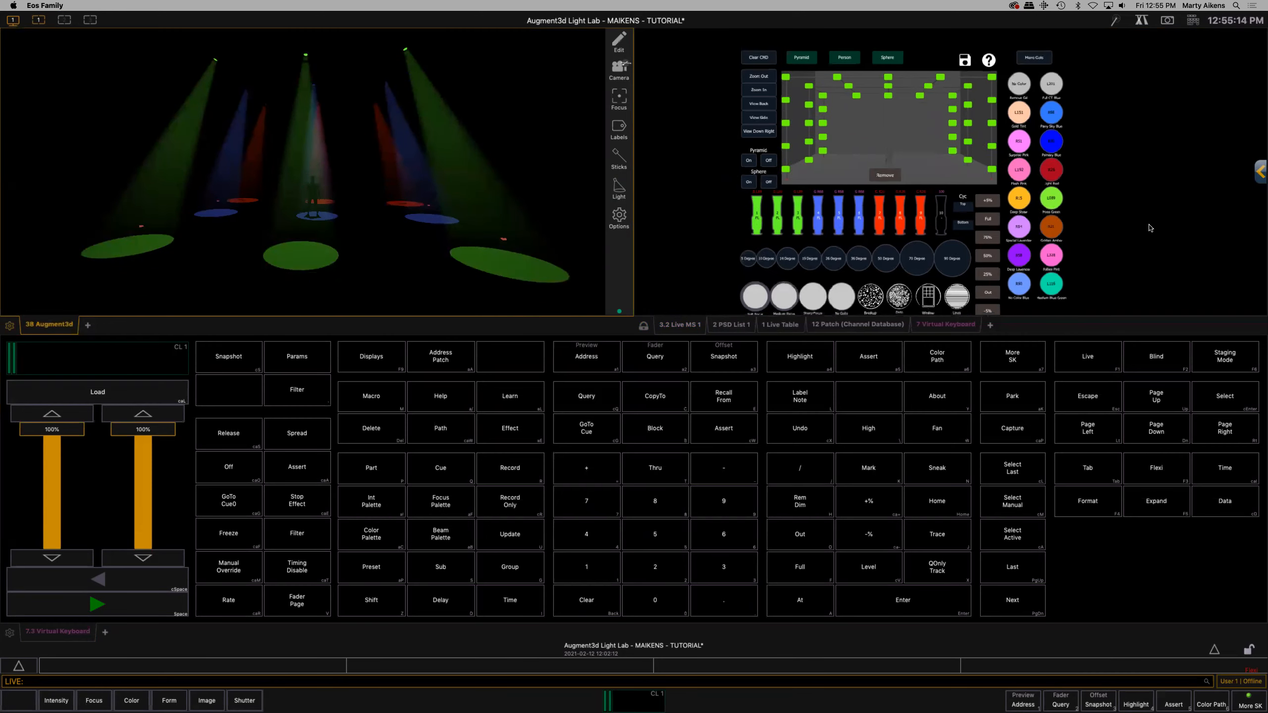
scroll(1149, 228, up, 5)
scroll(1149, 228, down, 2)
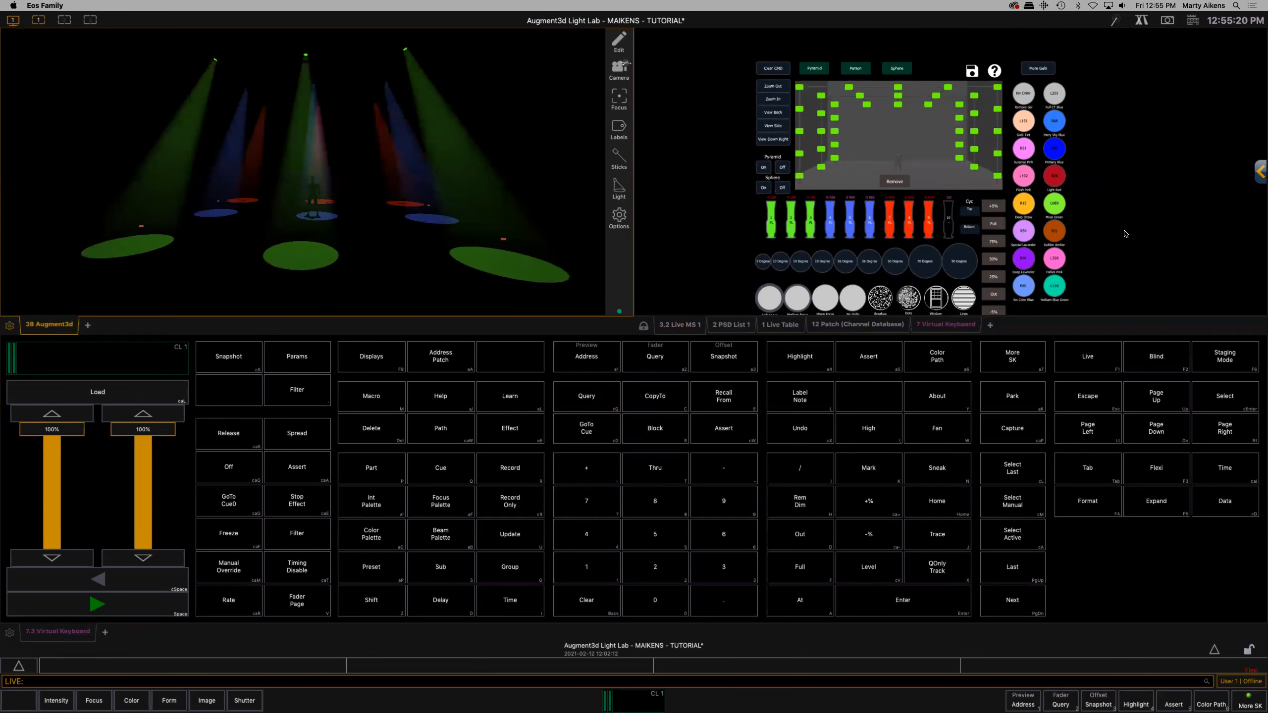
click(671, 325)
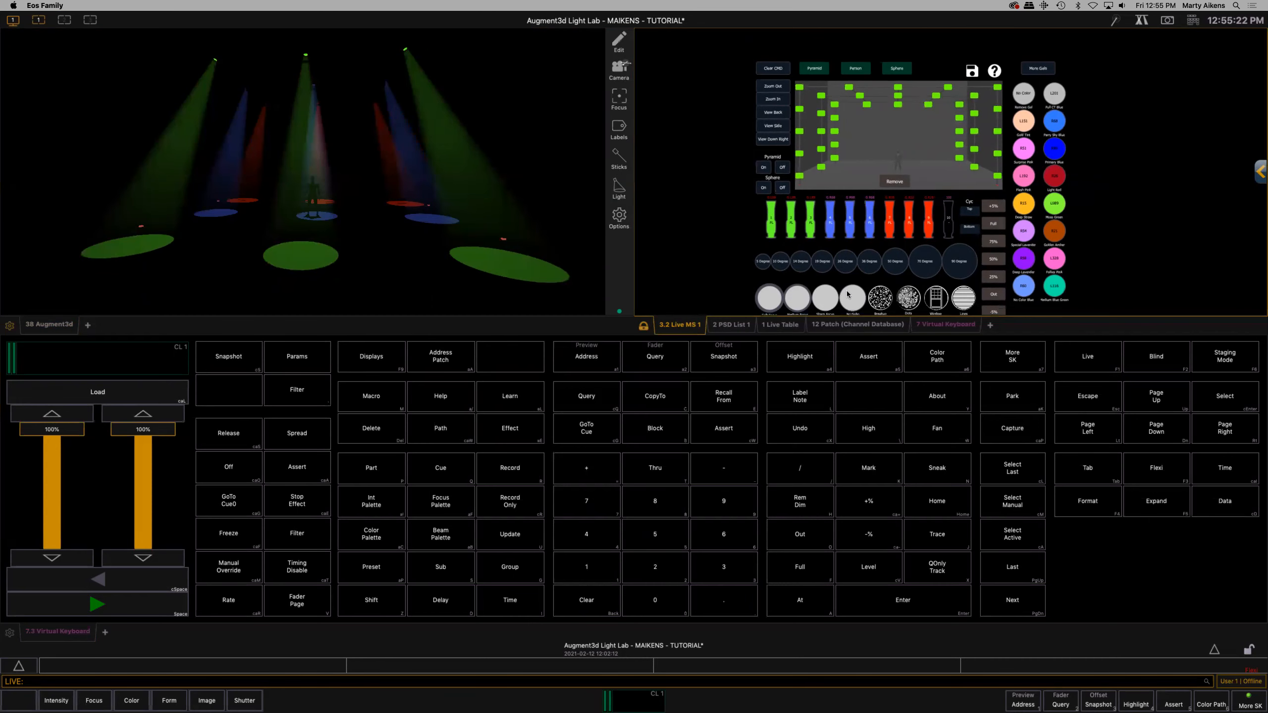
scroll(1107, 224, up, 1)
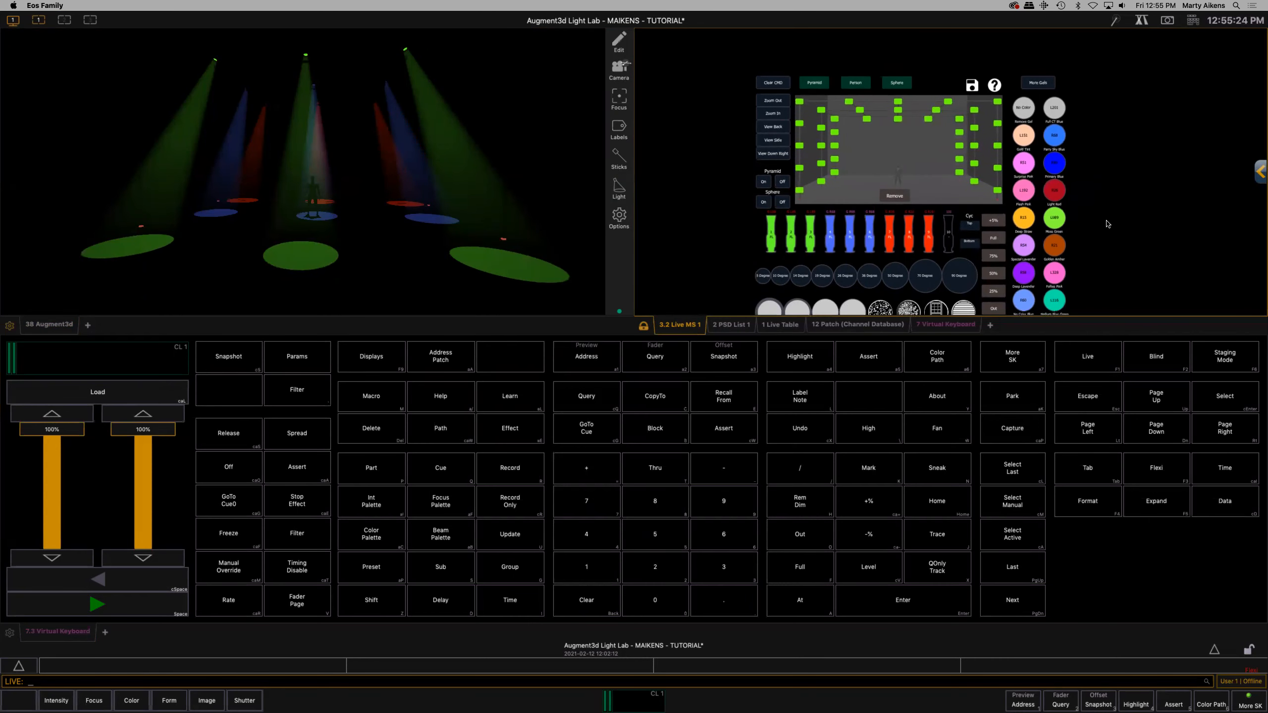
scroll(1107, 224, up, 1)
scroll(1107, 224, down, 3)
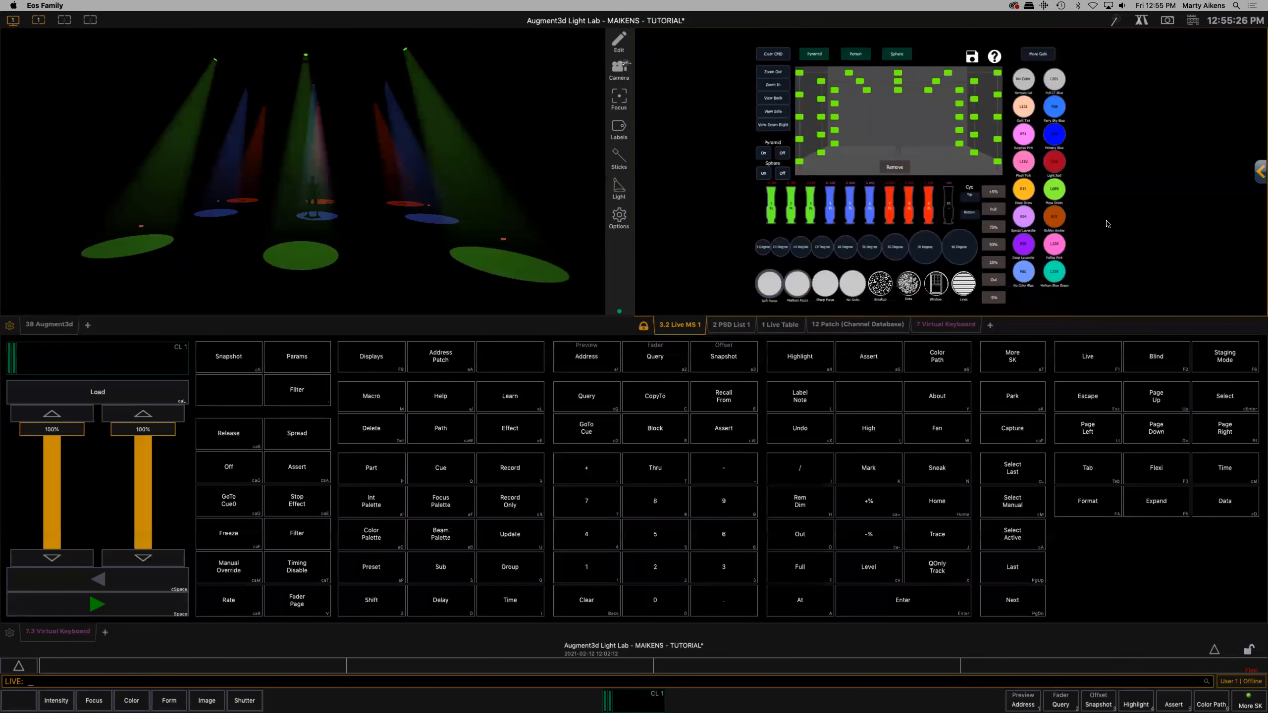
scroll(1107, 224, right, 5)
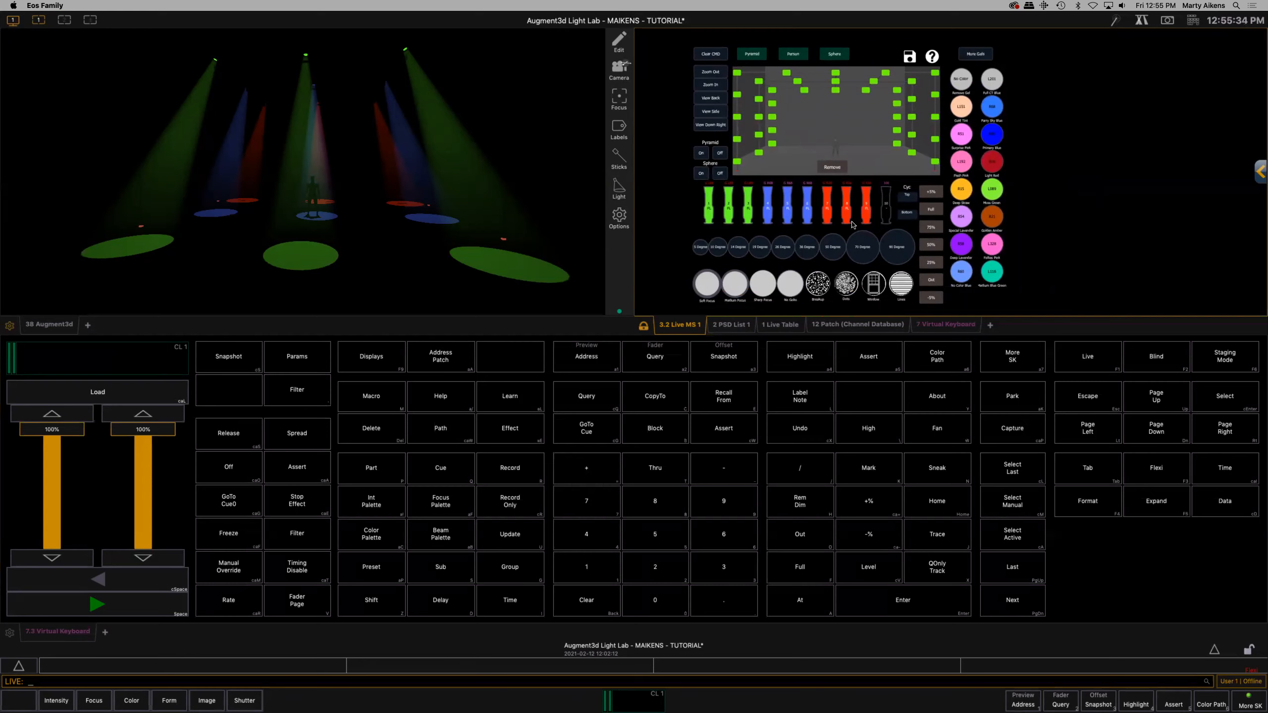
Step: Set channels 1 through 9 to Out from the magic sheet and clear the channel selection
click(709, 213)
click(728, 213)
click(749, 213)
click(768, 213)
click(788, 212)
click(807, 212)
click(828, 212)
click(847, 213)
click(867, 213)
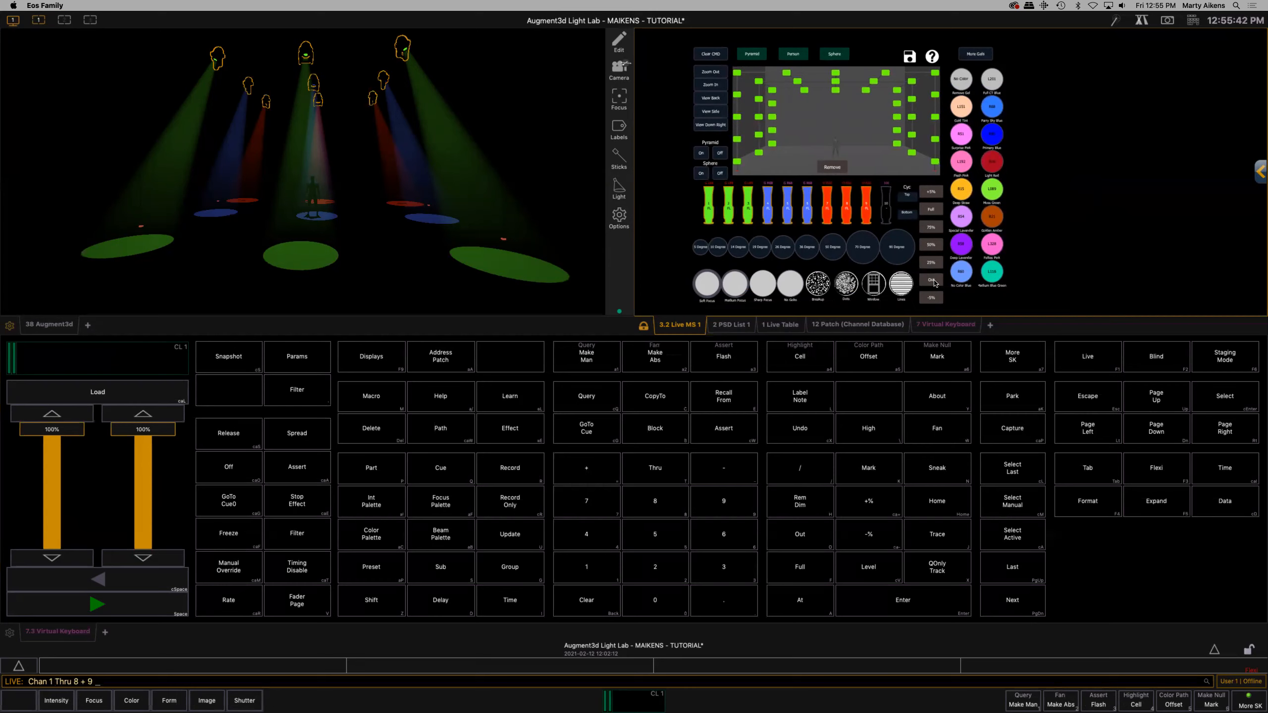
click(933, 282)
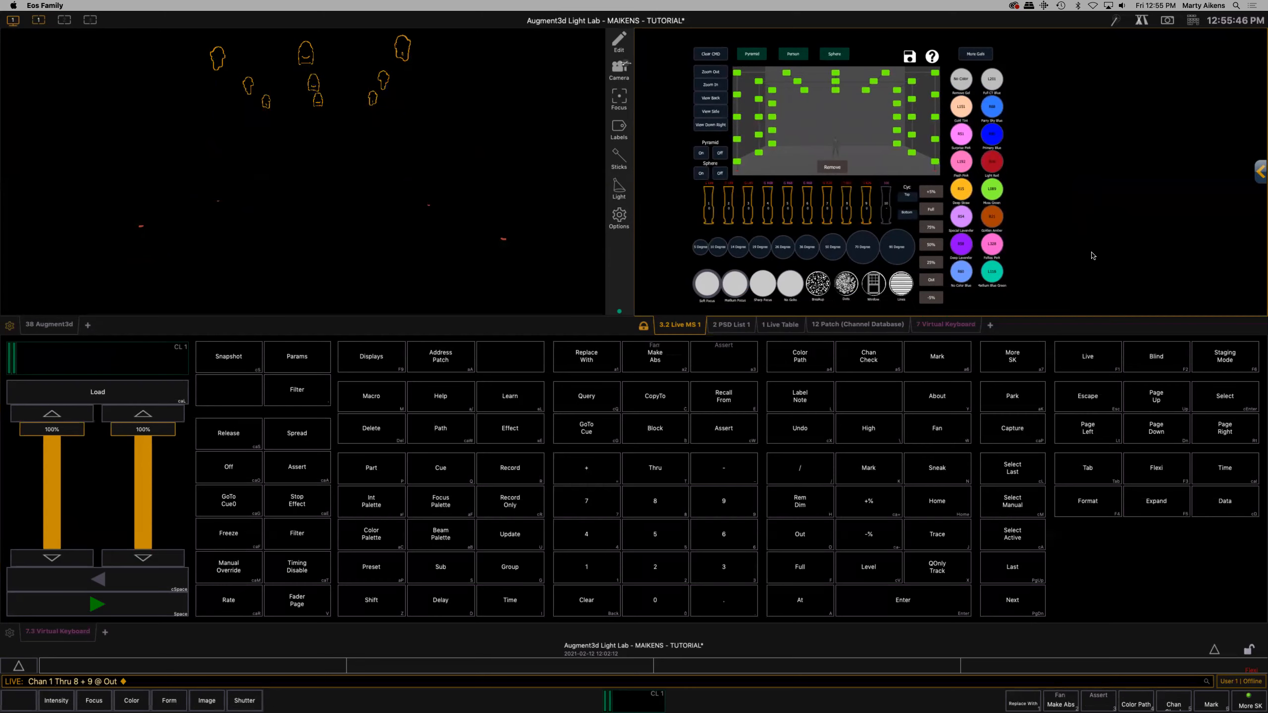
click(677, 224)
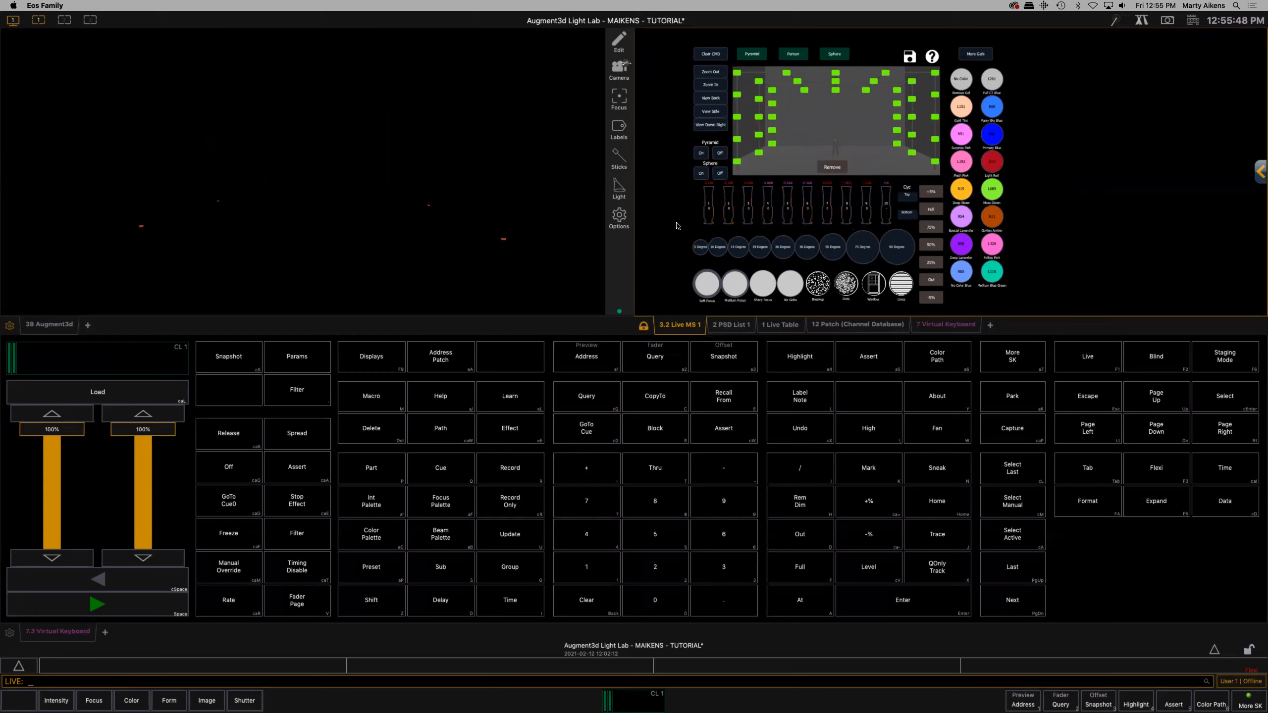
Step: Select only the three rear red lights, channels 7, 8 and 9, and set them to Full
click(846, 205)
click(827, 206)
click(806, 207)
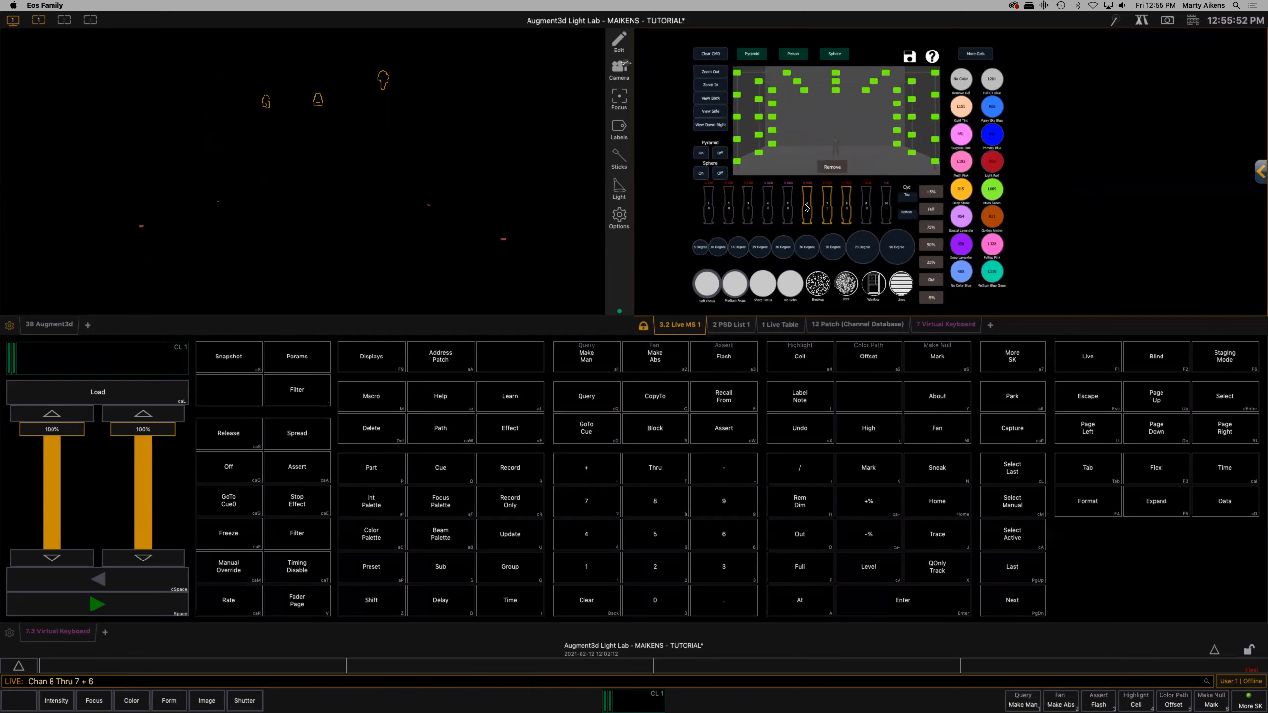
click(869, 207)
click(808, 209)
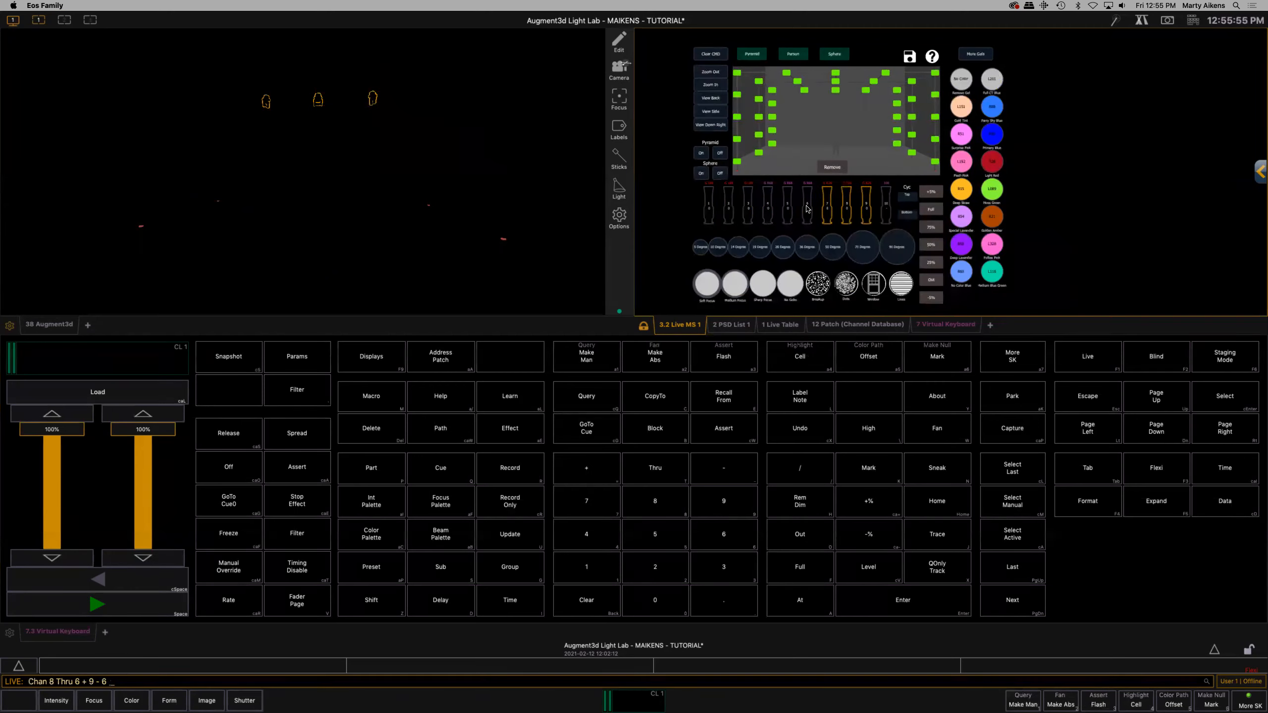
click(936, 212)
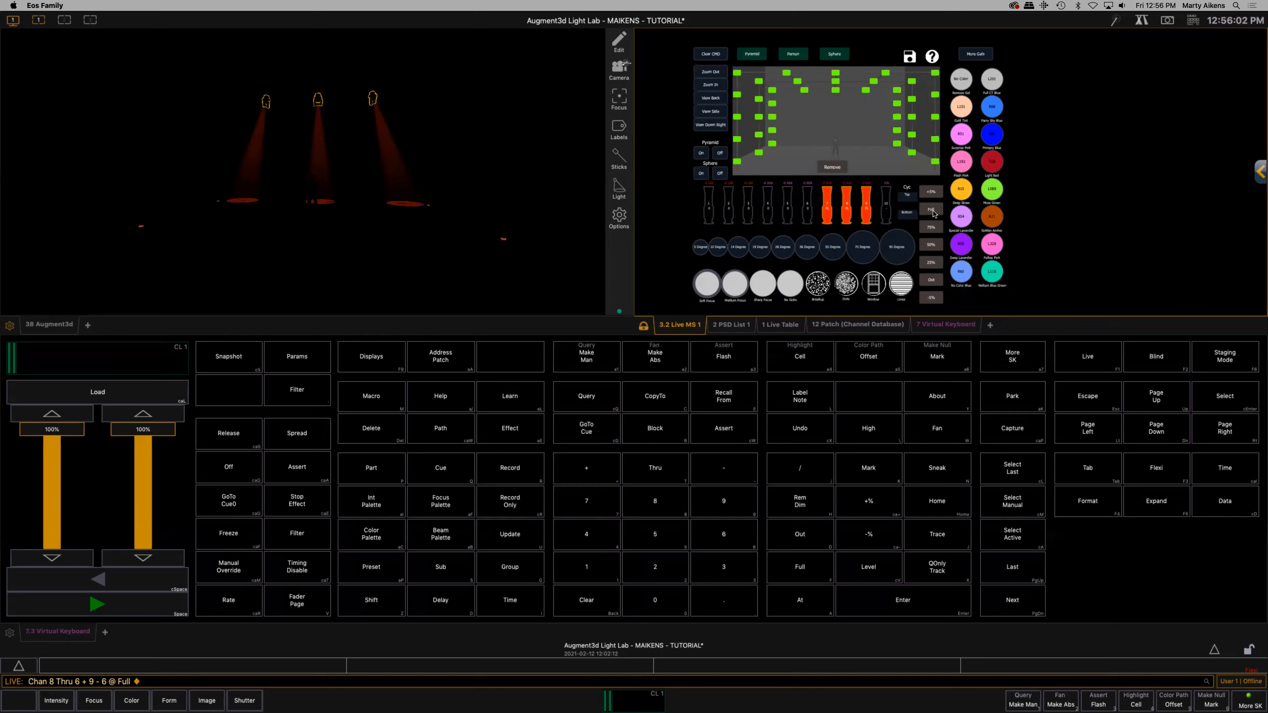
Step: Record the current stage look as cue 1 and show it in the playback cue list
click(516, 472)
click(444, 476)
click(598, 577)
click(922, 608)
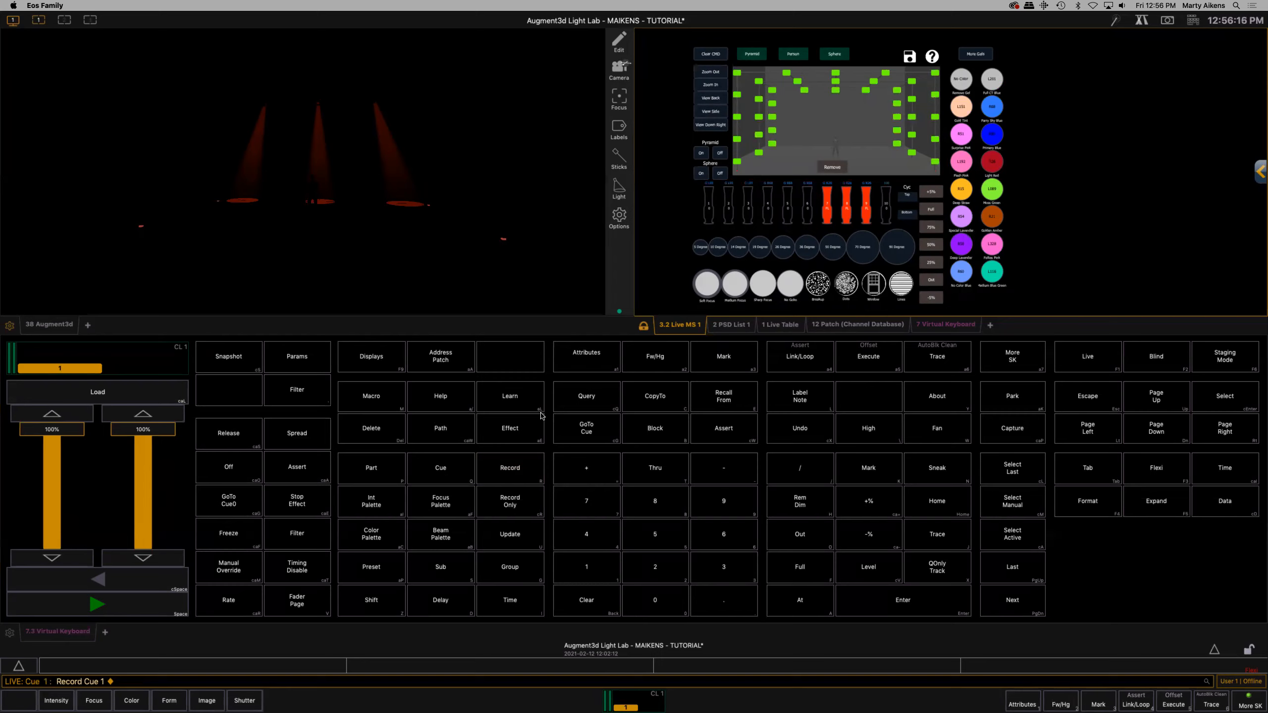
click(732, 330)
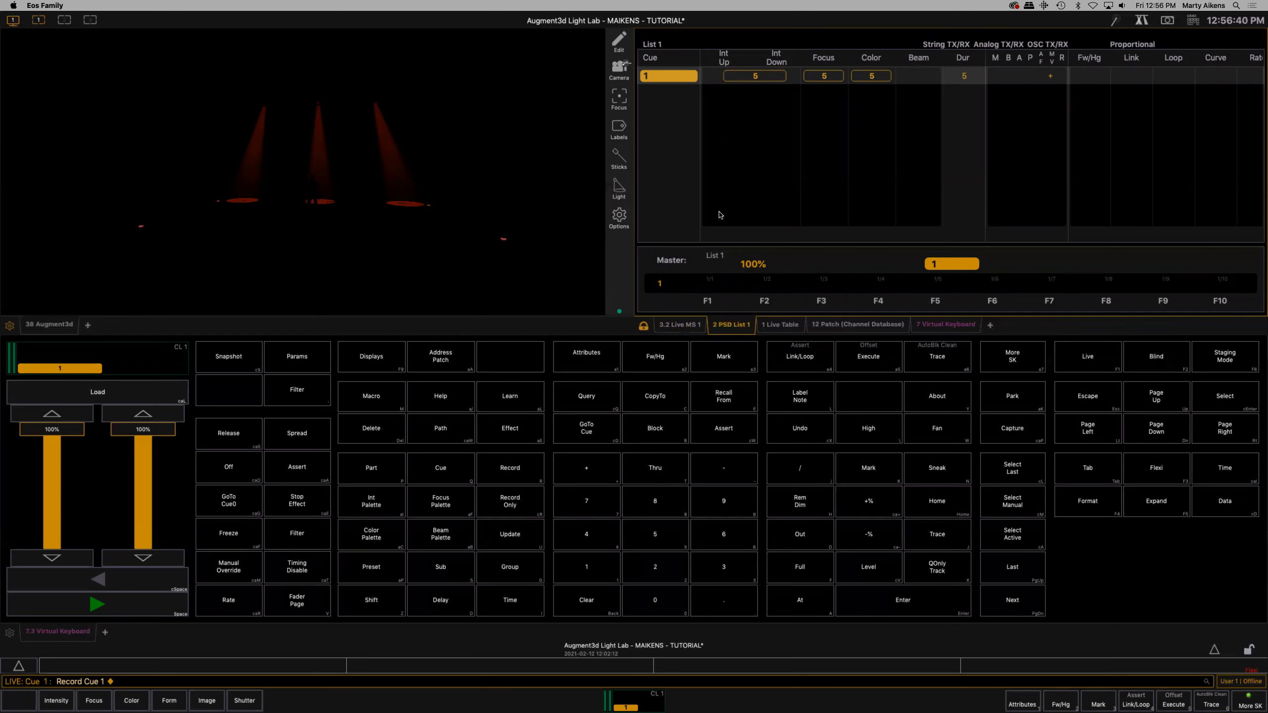
Step: From the magic sheet, bring the blue lights on channels 4, 5 and 6 up to Full
click(689, 325)
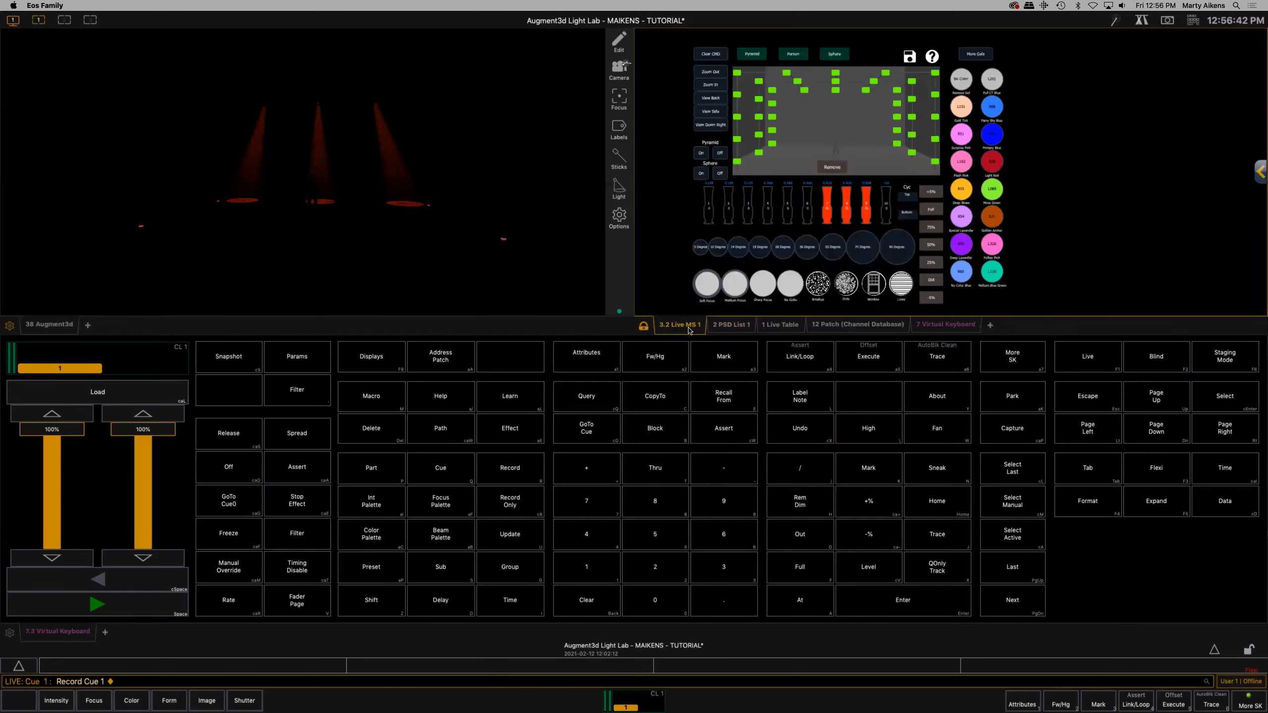
click(808, 209)
click(787, 210)
click(767, 211)
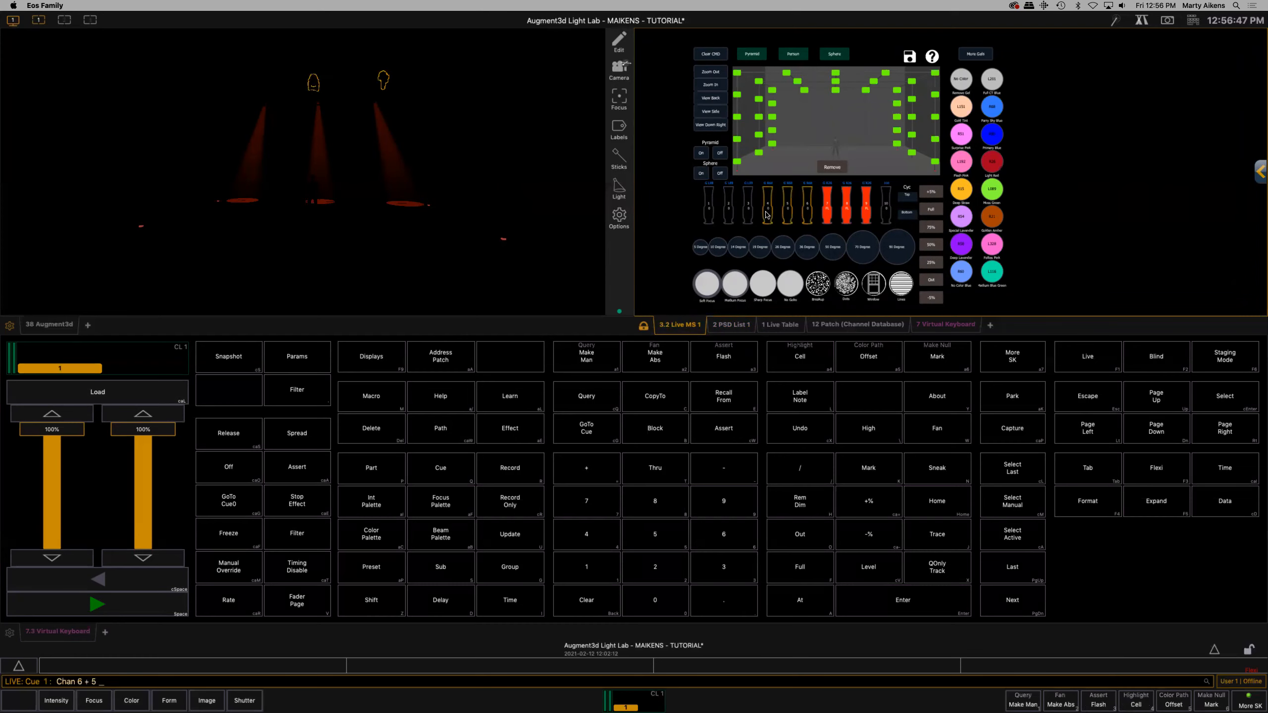
click(930, 210)
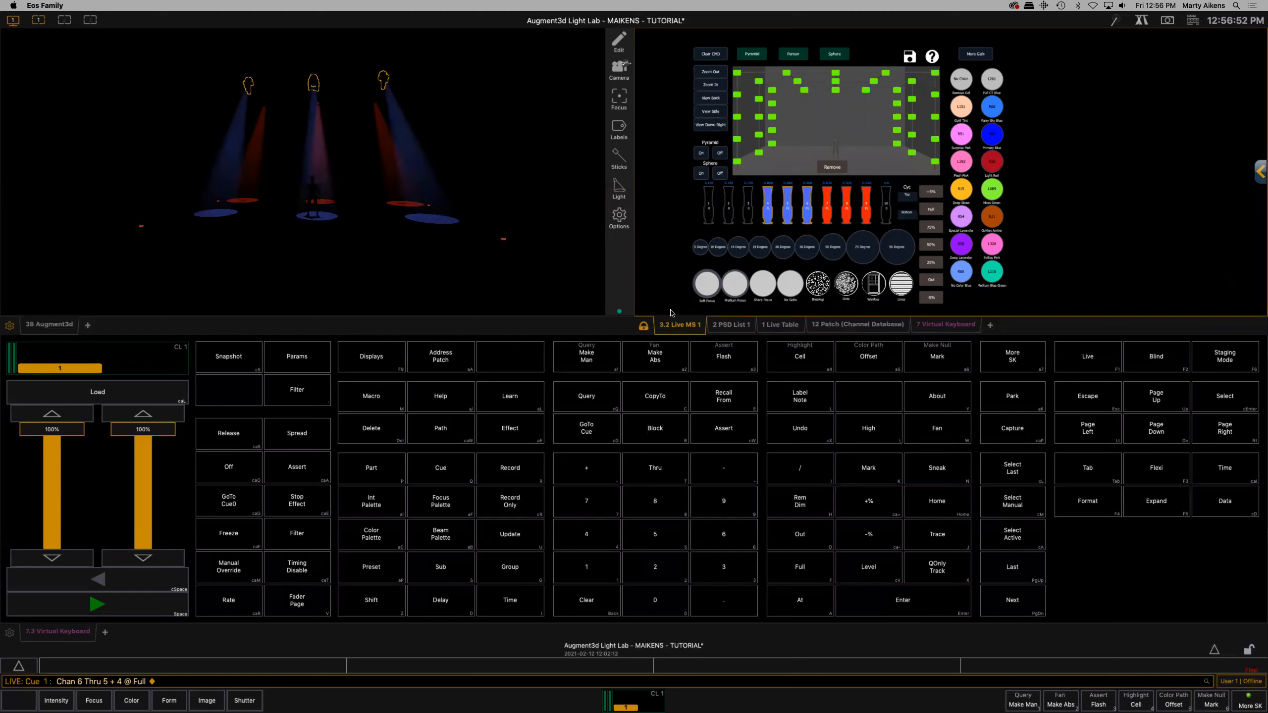
Step: Record the combined red and blue look as cue 2
click(514, 471)
click(440, 468)
click(655, 567)
click(915, 603)
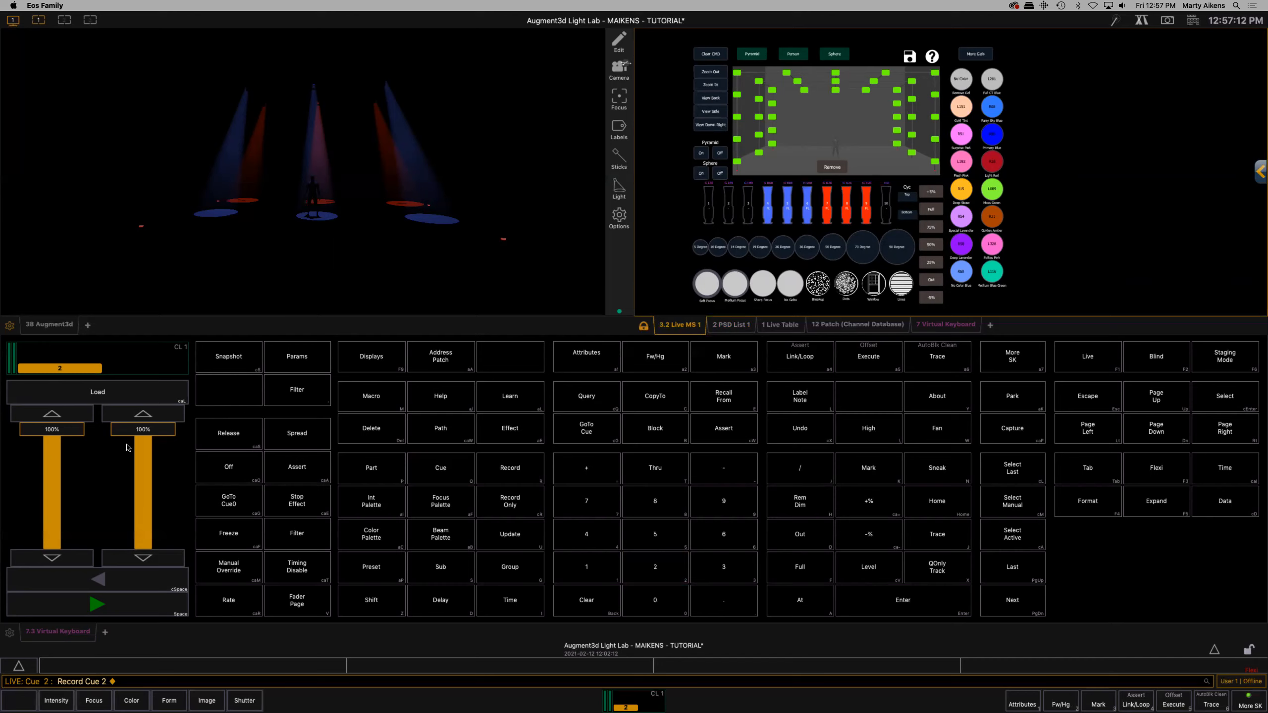
Step: Show the cue list and test playback by going back to cue 1 and forward to cue 2
click(724, 329)
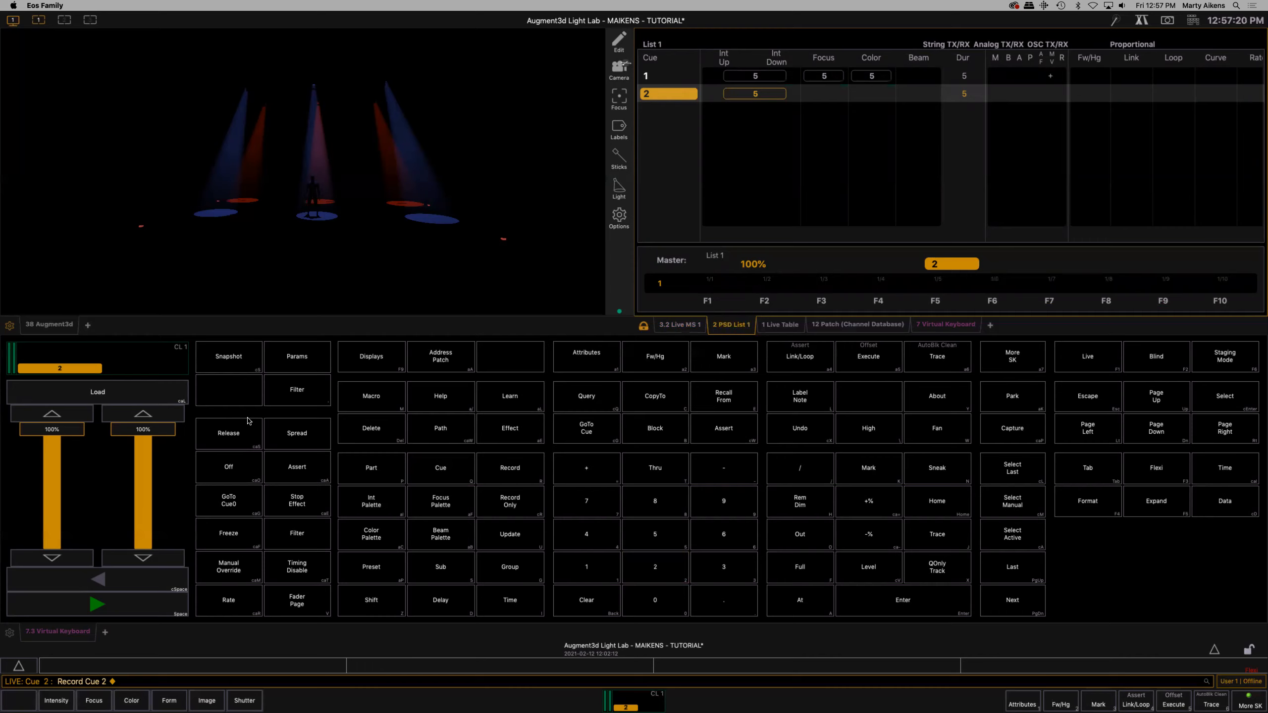
click(100, 581)
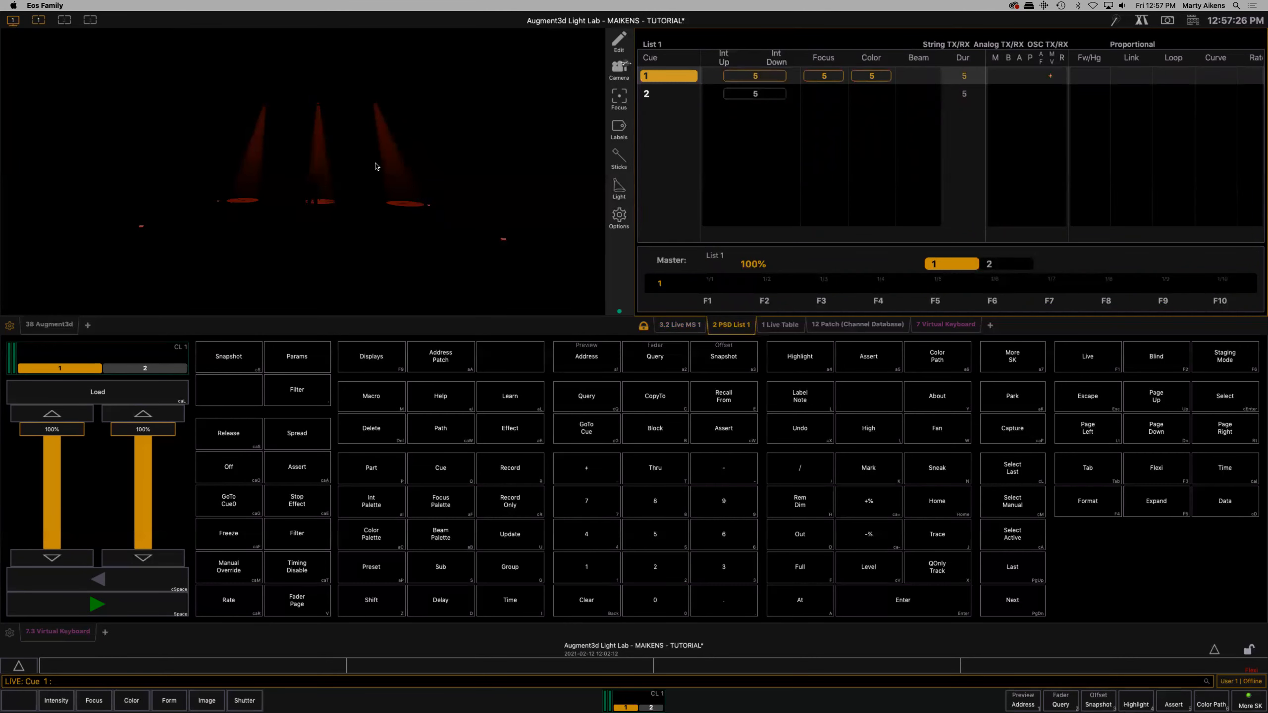
click(98, 605)
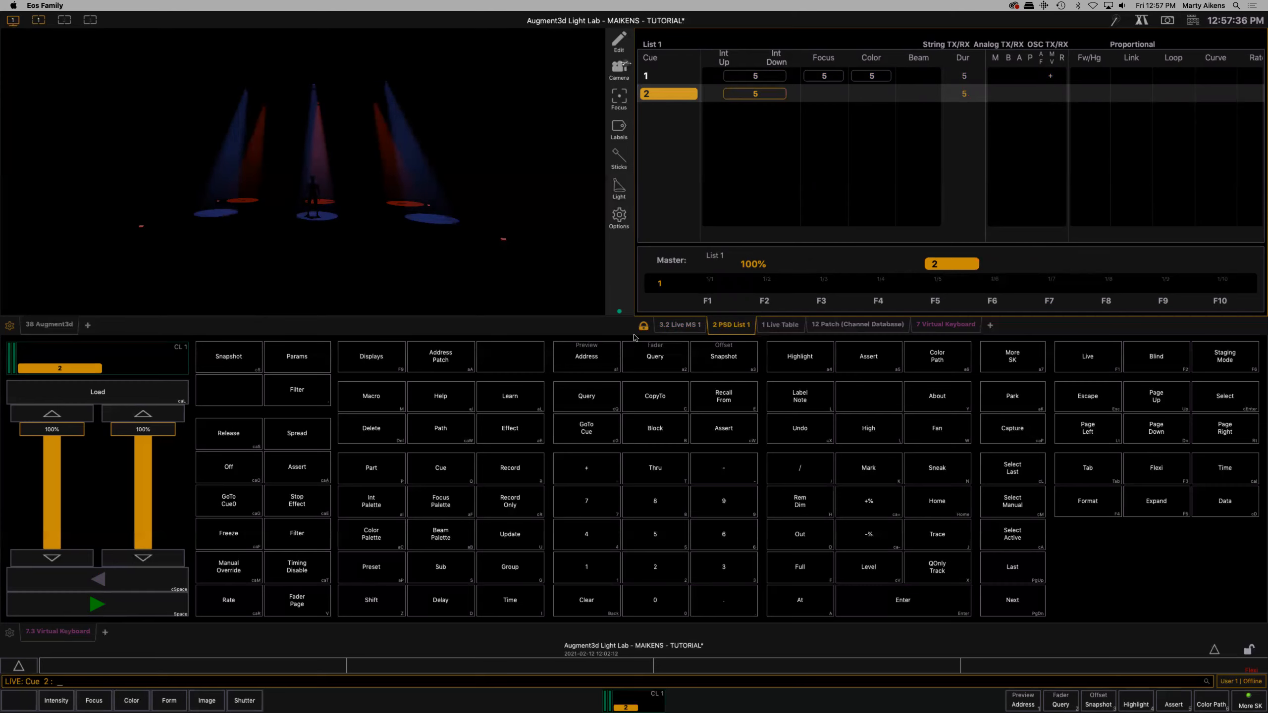
Step: From the magic sheet, bring the green lights on channels 1, 2 and 3 up to Full
click(680, 325)
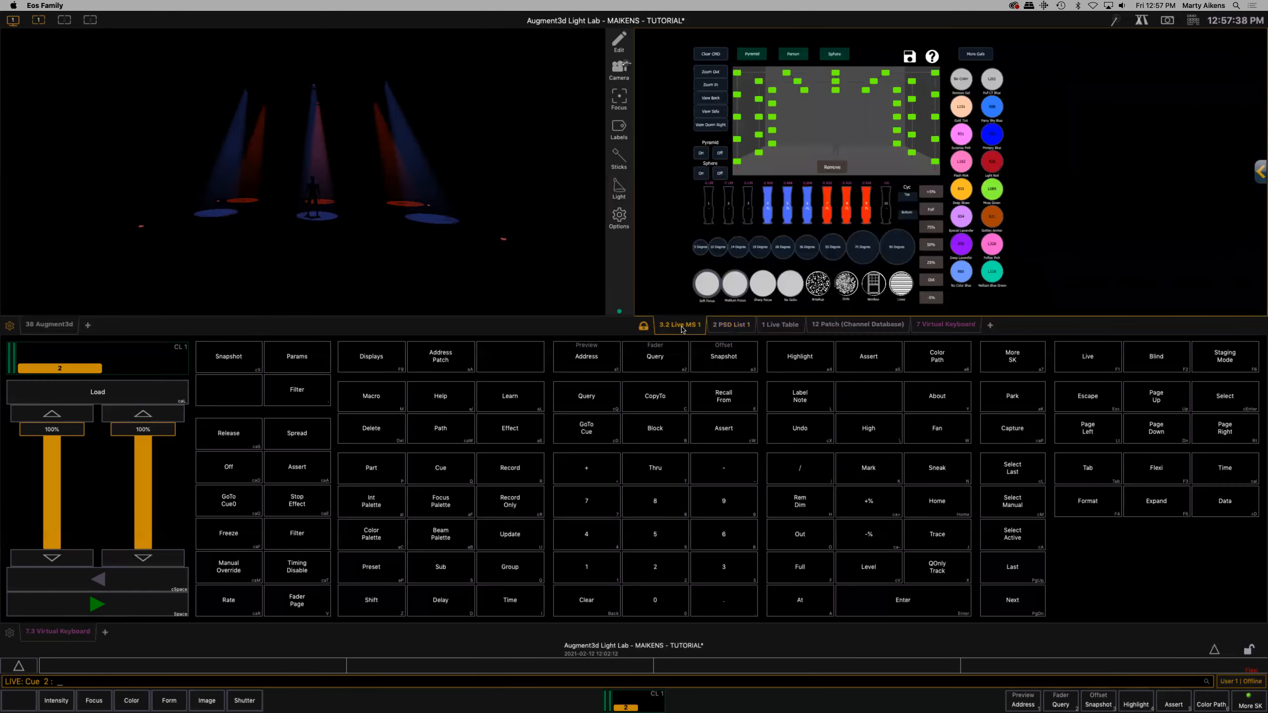
click(728, 210)
click(748, 210)
click(932, 210)
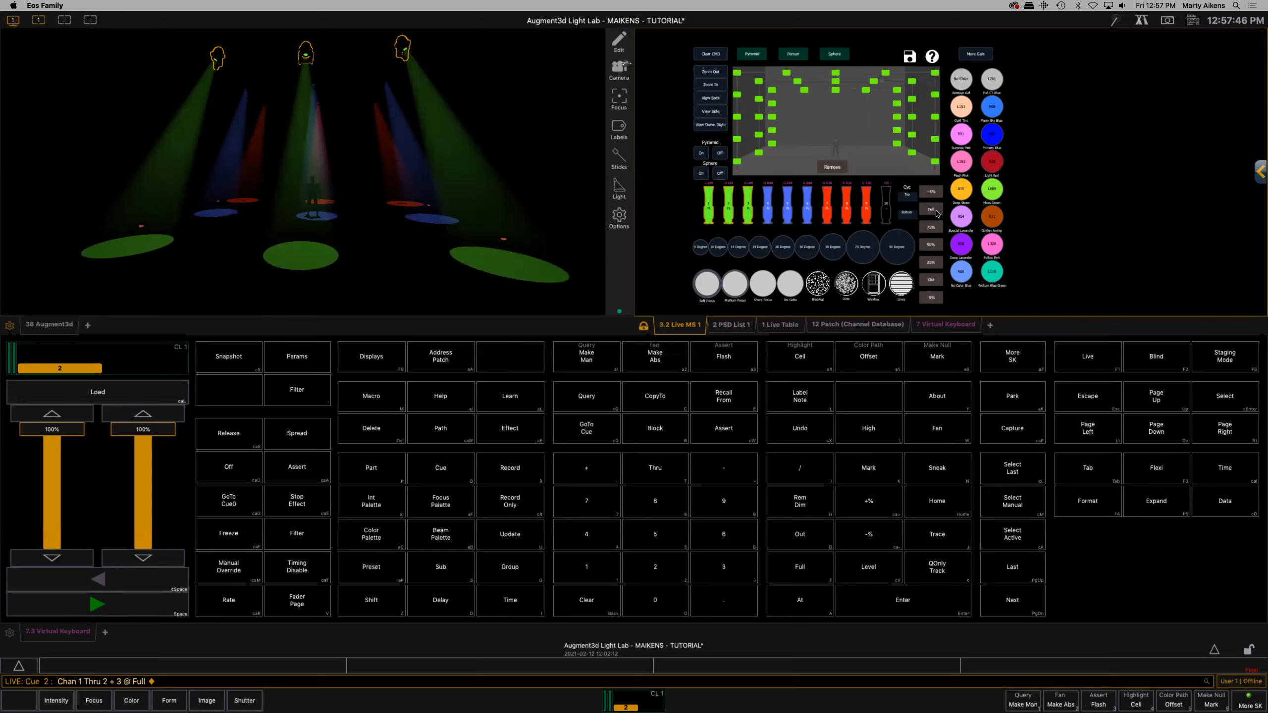
Step: Record the red, blue and green look as the next cue in sequence, cue 3
click(510, 470)
click(1013, 601)
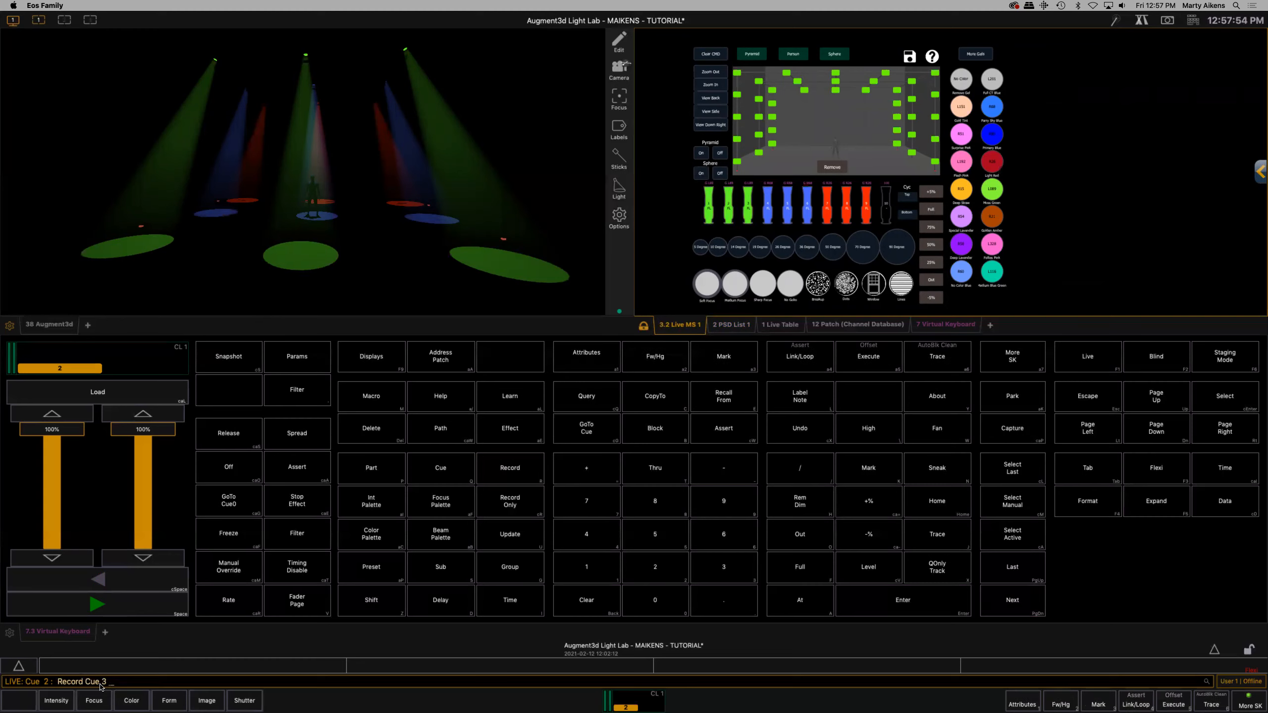
click(907, 601)
Step: Show the playback cue list and go to cue 0 to reset the stage before the first cue
click(733, 325)
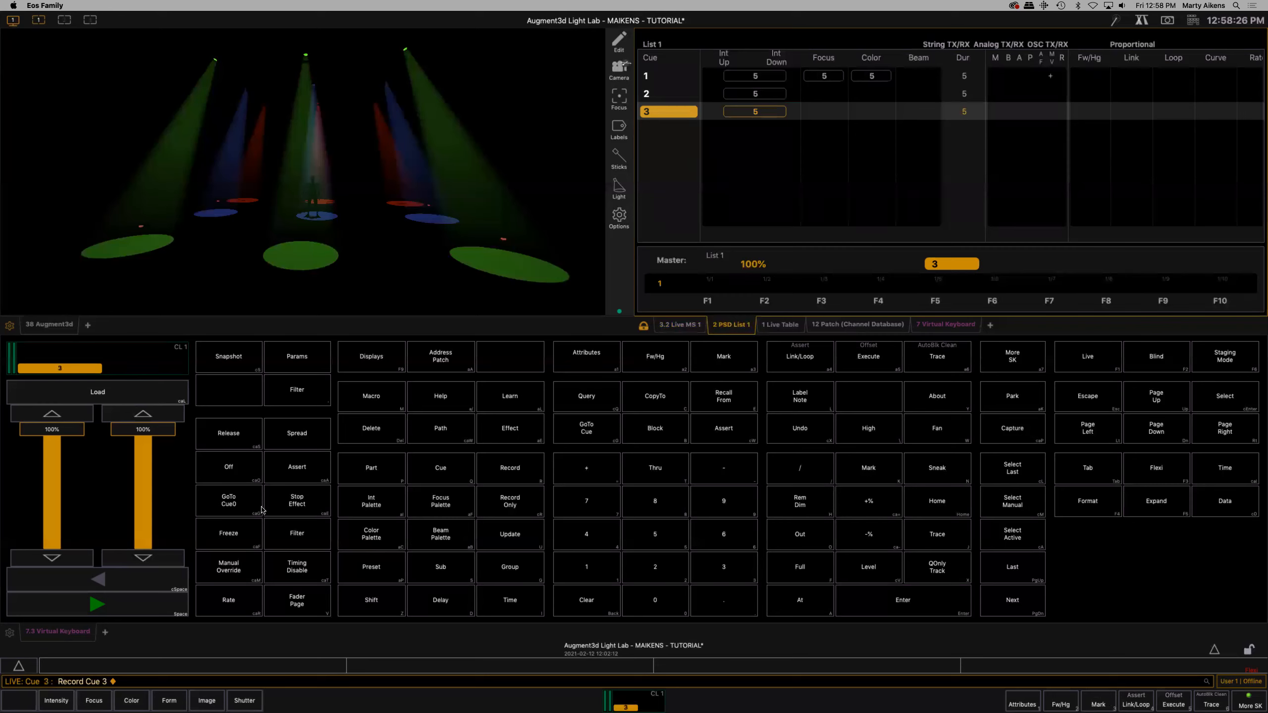
click(235, 501)
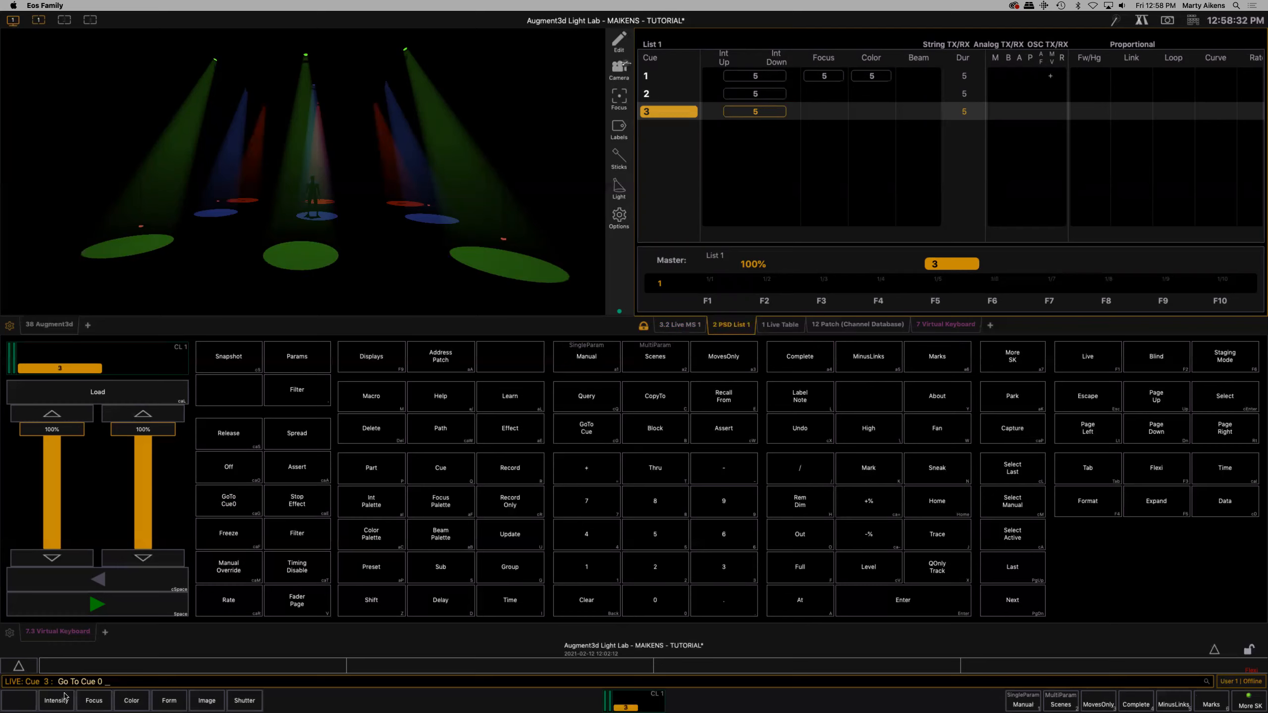
click(917, 602)
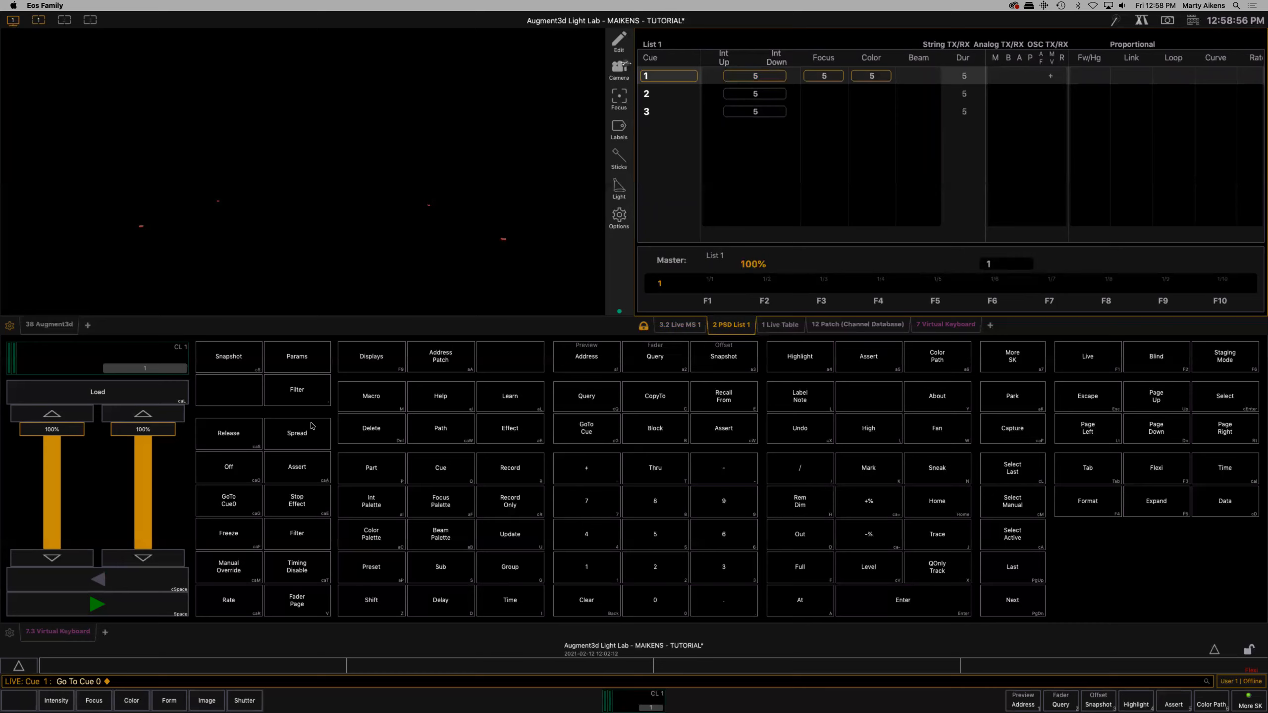
Step: Play back cues 1, 2 and 3 in order, letting each fade complete before advancing
click(97, 606)
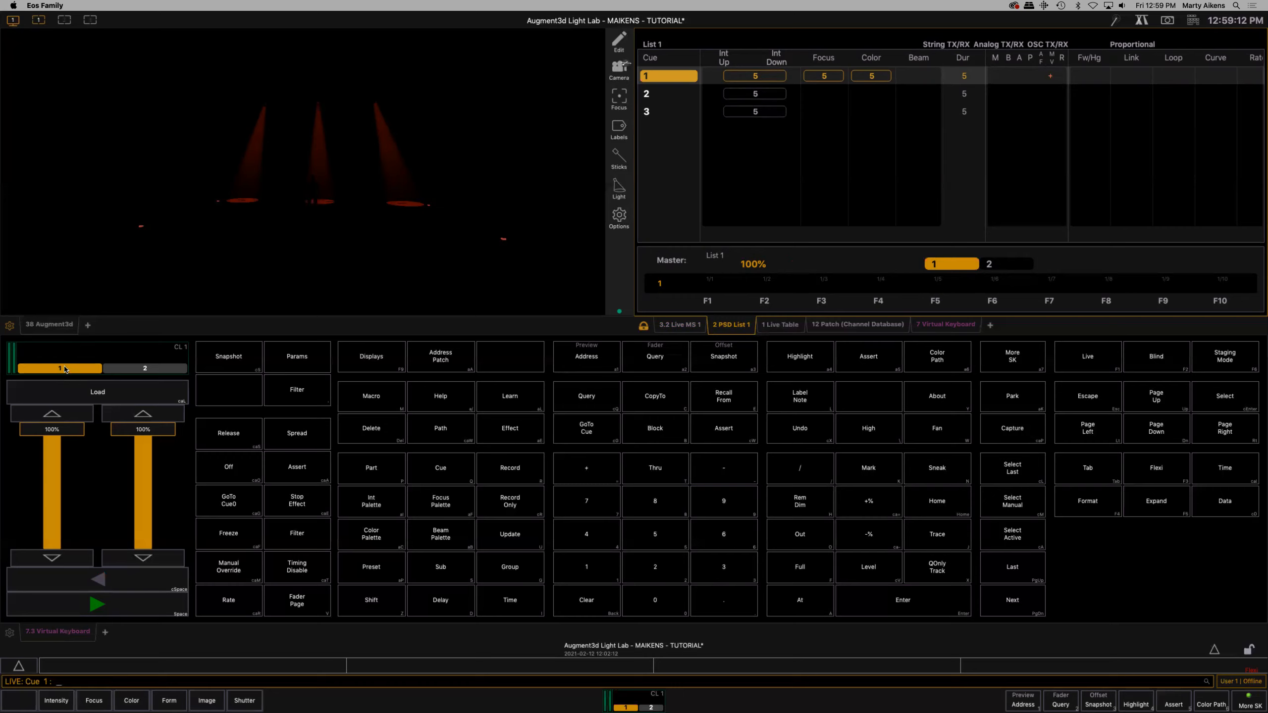
click(98, 605)
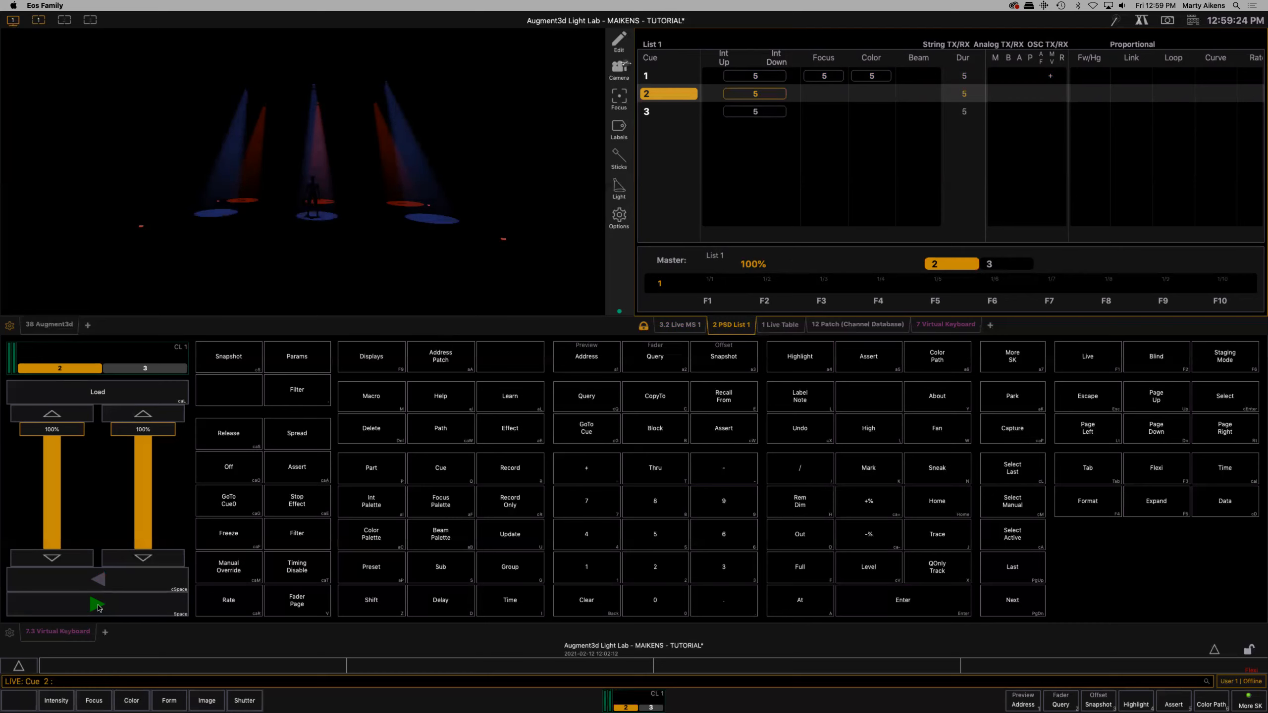
click(97, 606)
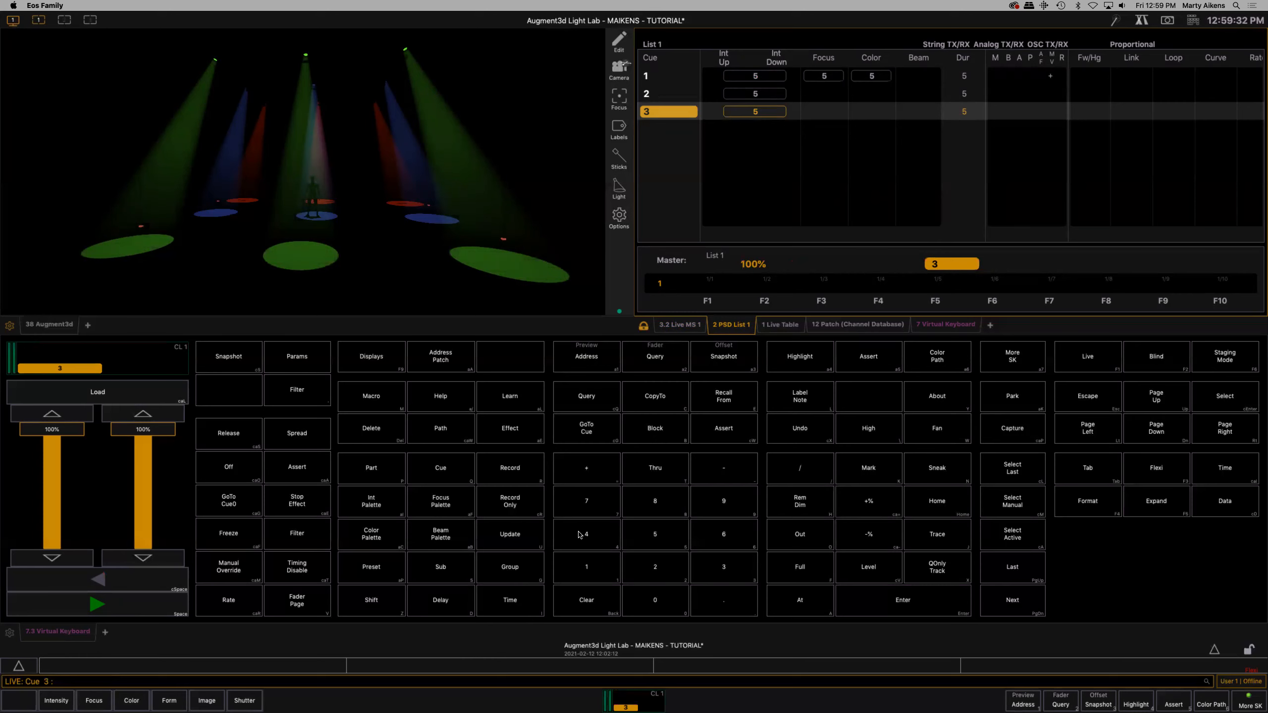
Step: From the magic sheet, select the lights on channels 1 through 9 and take them Out for a blackout
click(685, 330)
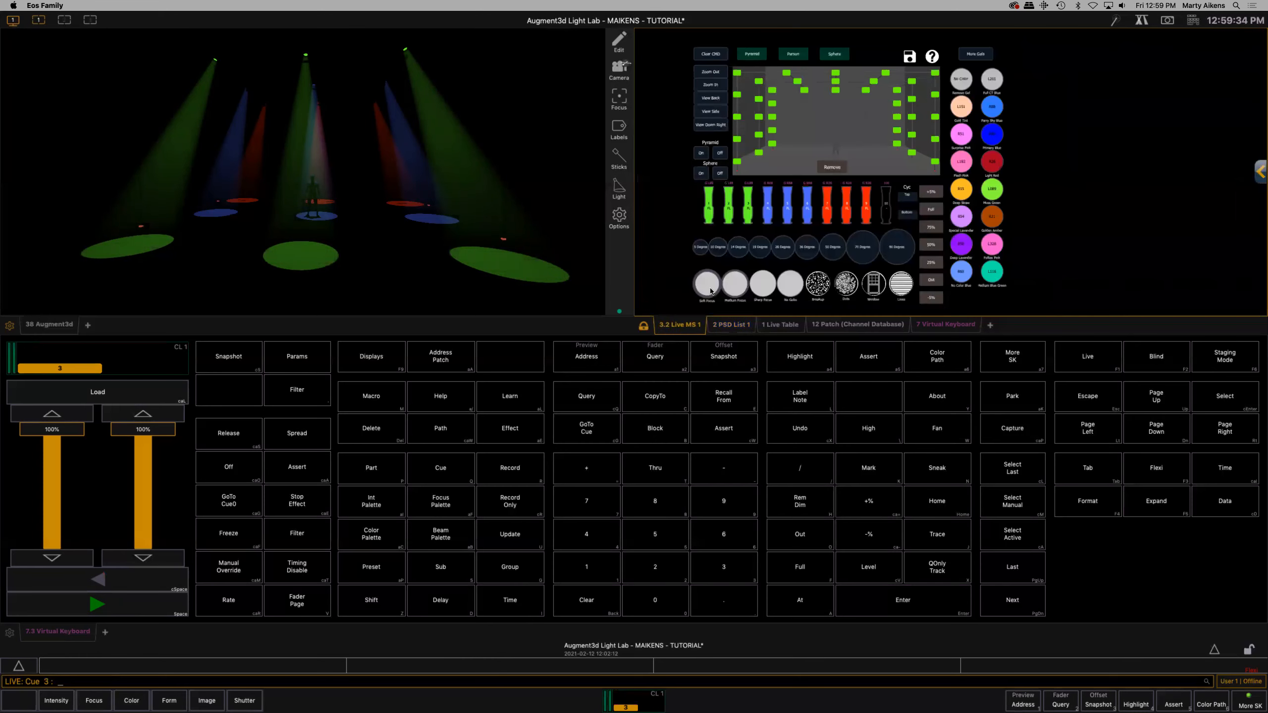
drag(725, 202, 871, 221)
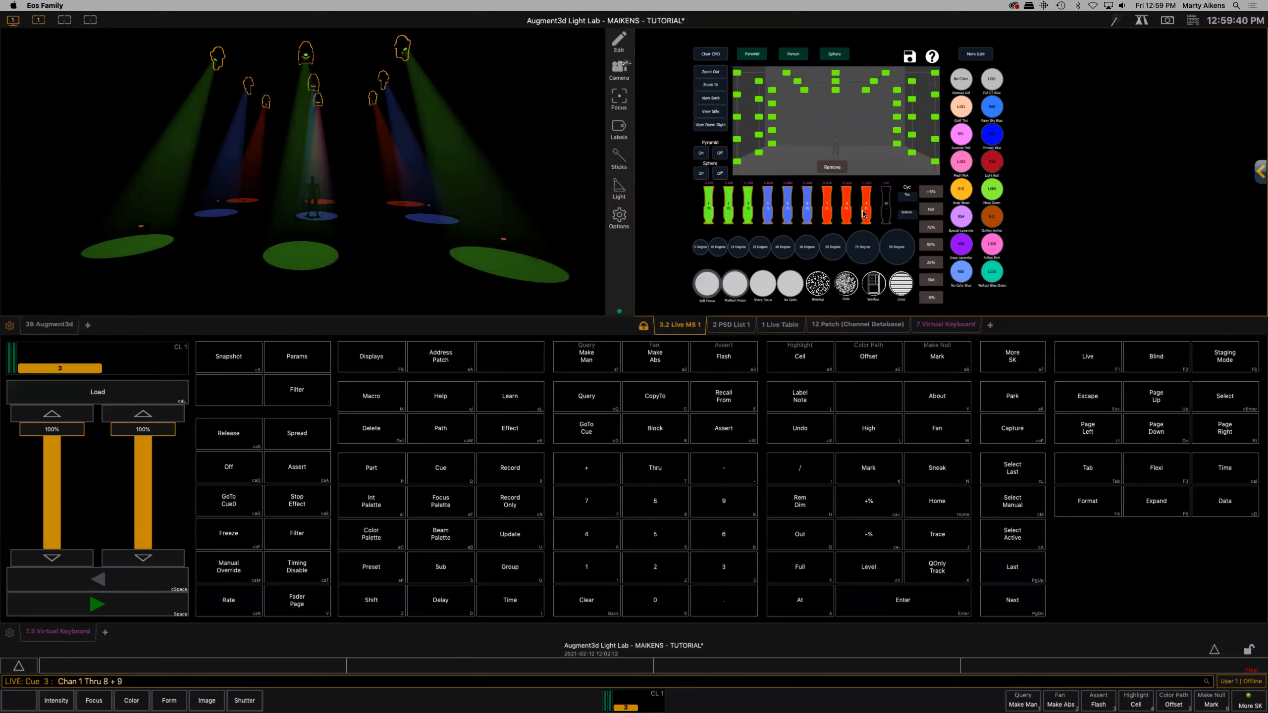
click(934, 283)
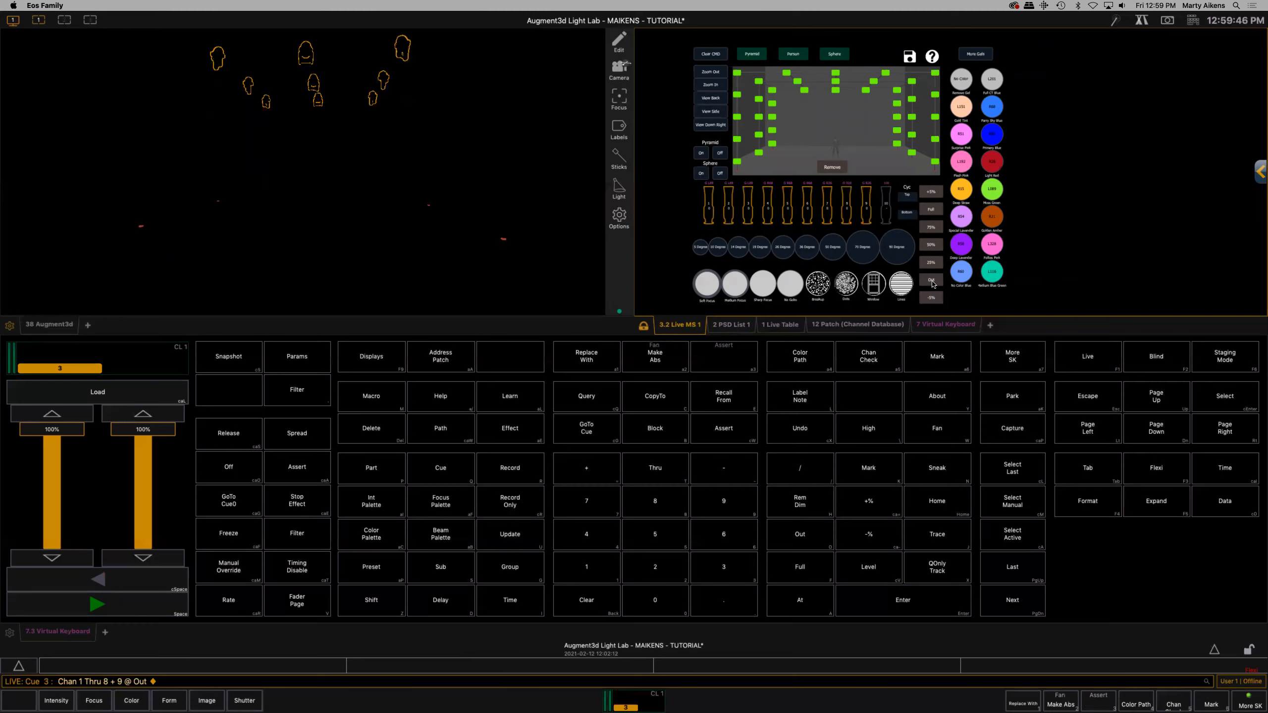
Step: Record the blackout look as cue 5
click(512, 471)
click(453, 472)
click(668, 543)
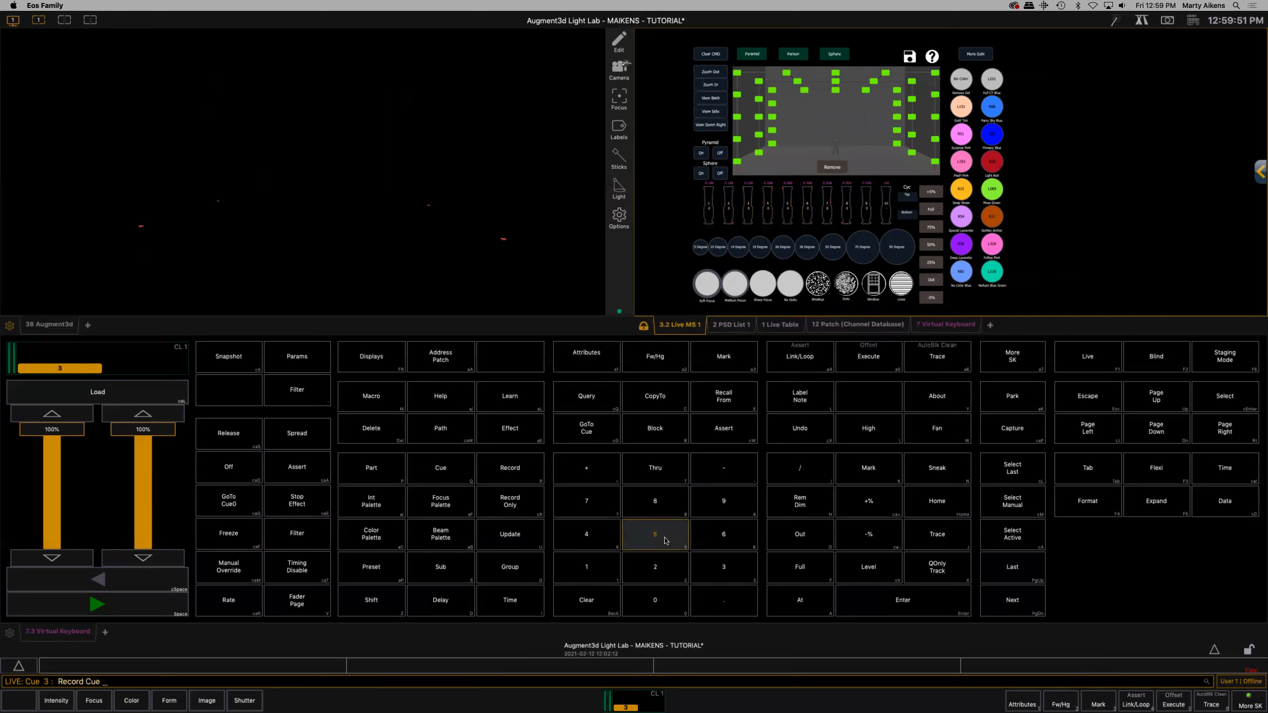
click(905, 607)
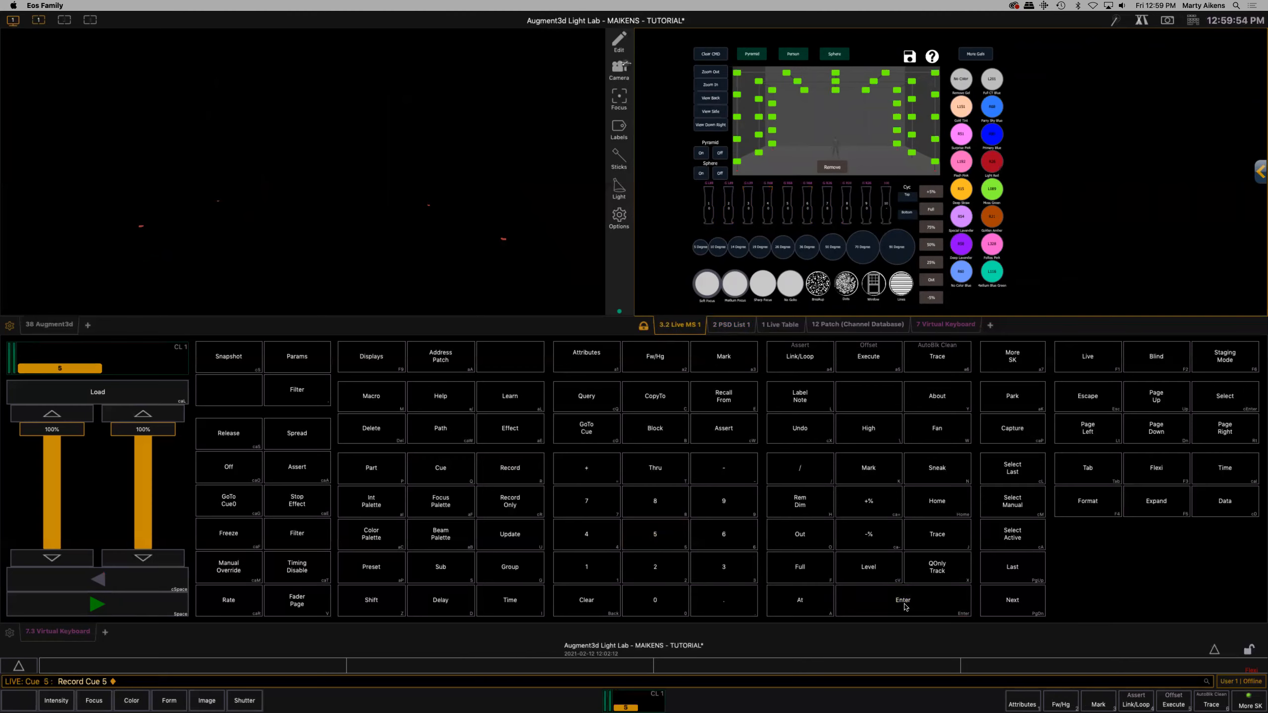
Step: Show the playback cue list and record the same blackout as the missing cue 4
click(733, 326)
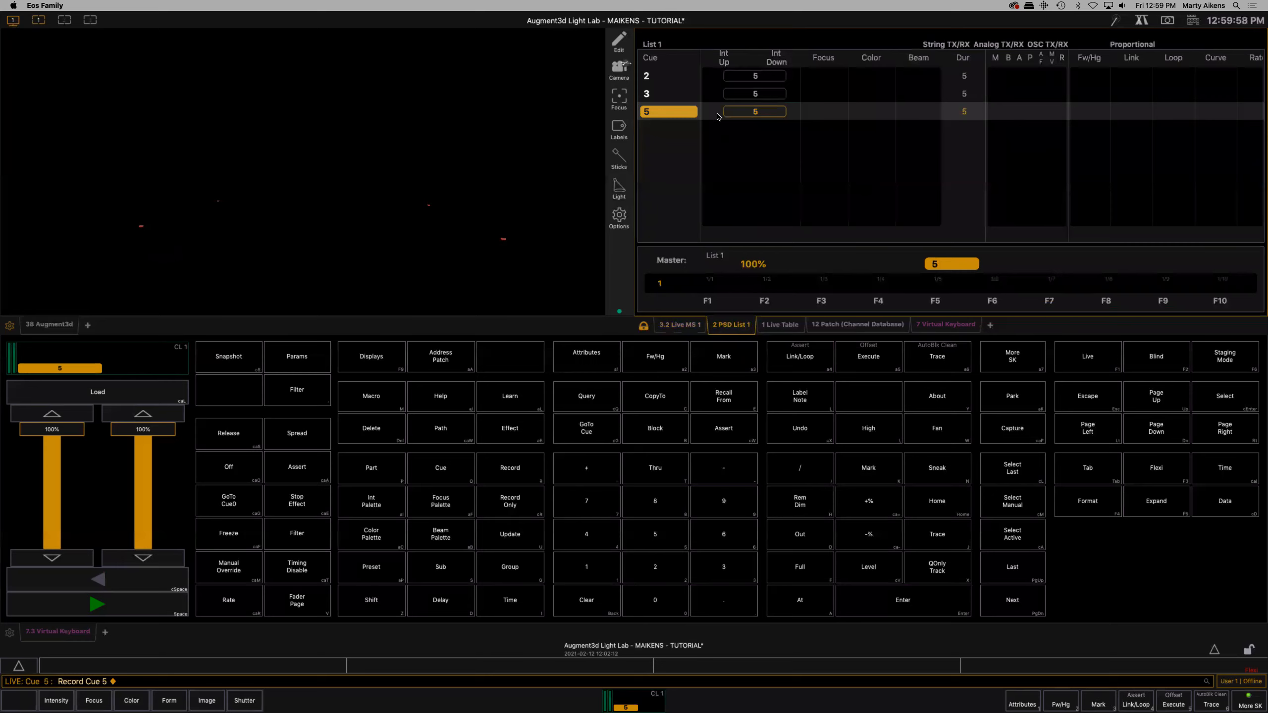
scroll(712, 149, up, 1)
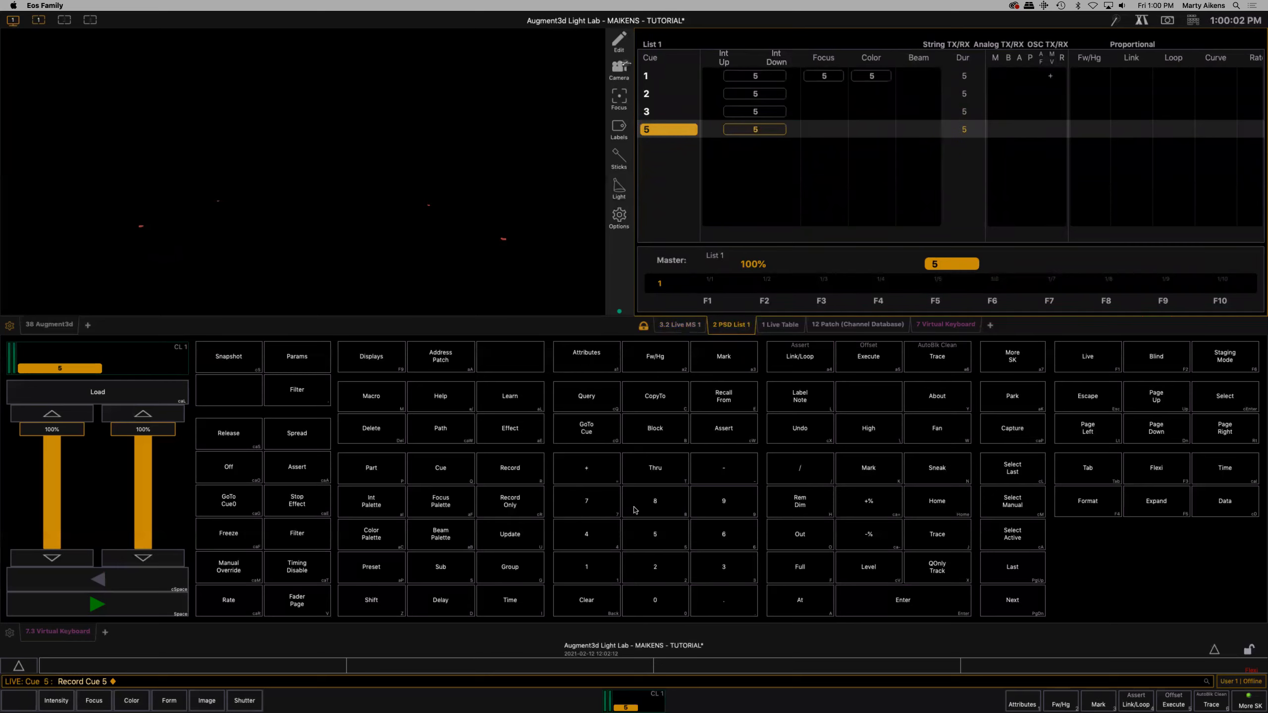
click(493, 473)
click(576, 541)
click(909, 610)
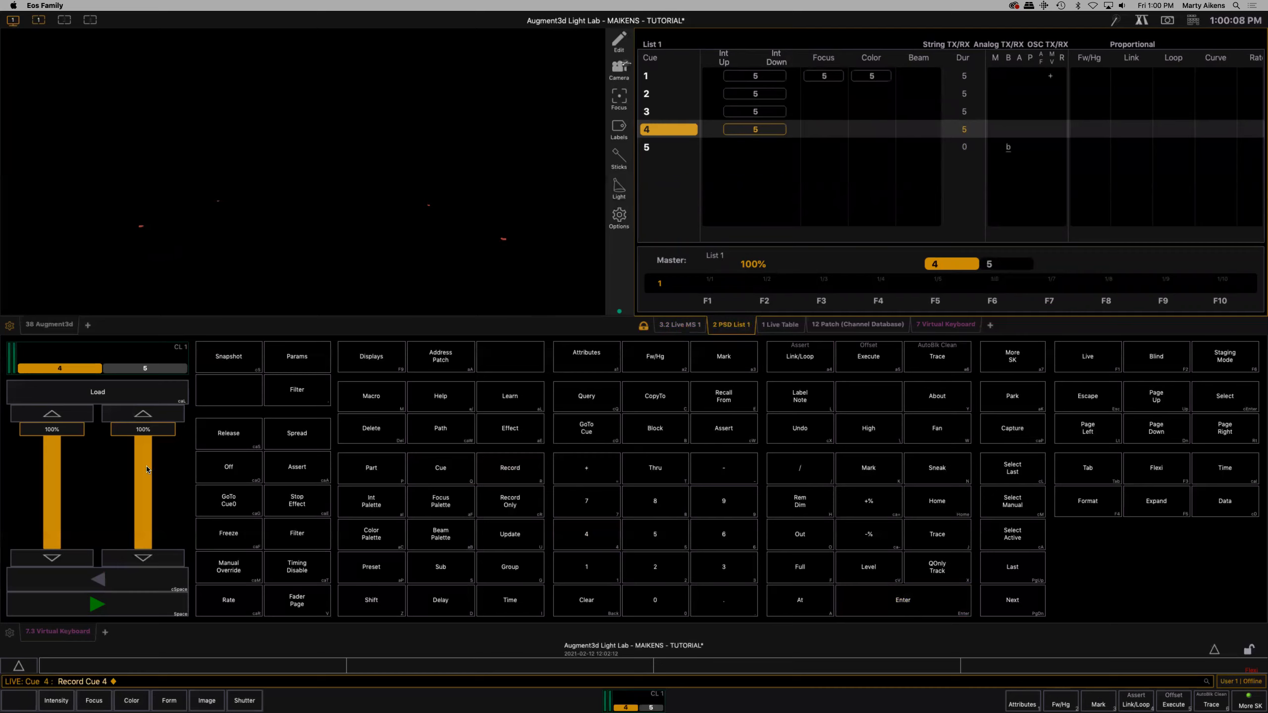
Step: Go to cue 0 and play the sequence through cues 1 to 4, reviewing the cue list
click(244, 506)
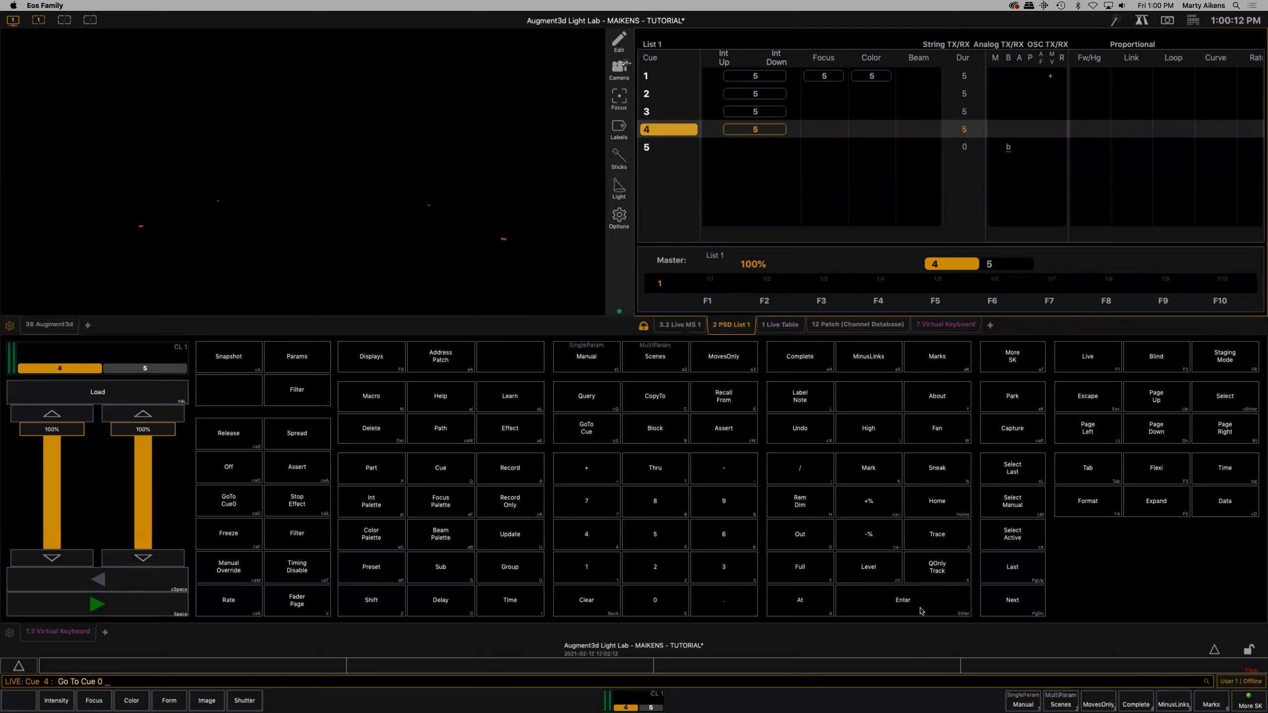
click(899, 605)
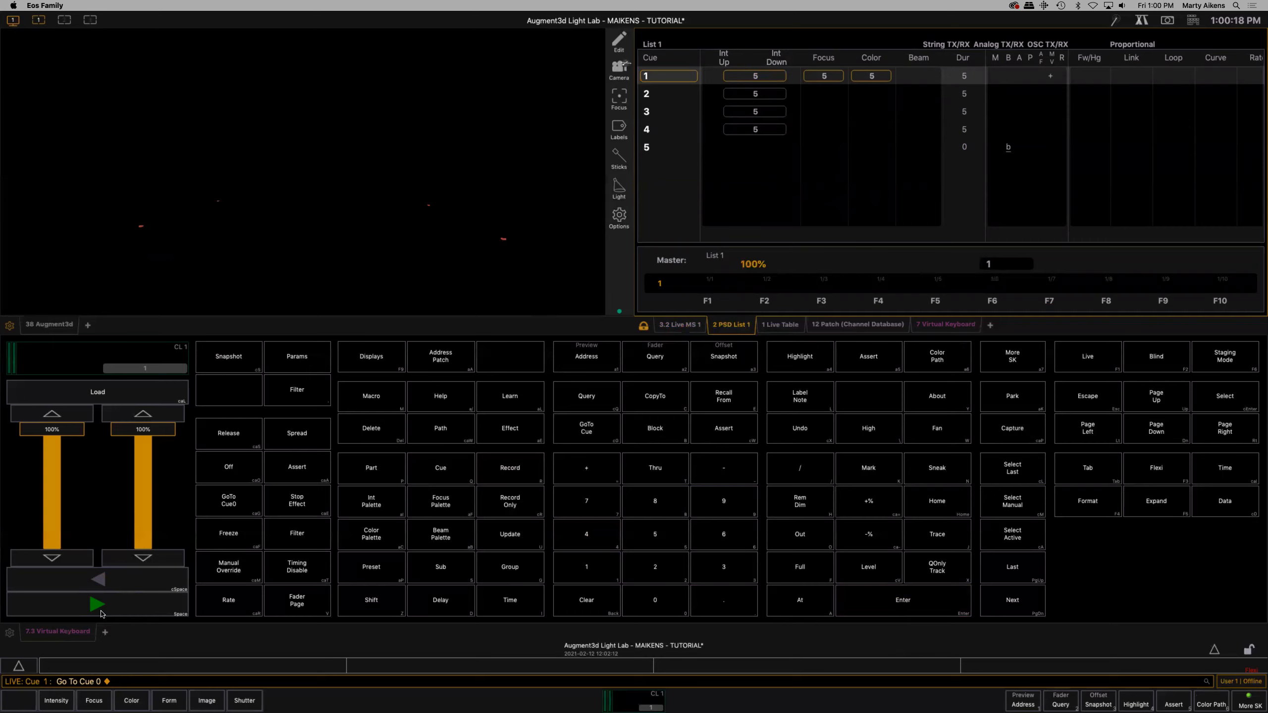
click(101, 613)
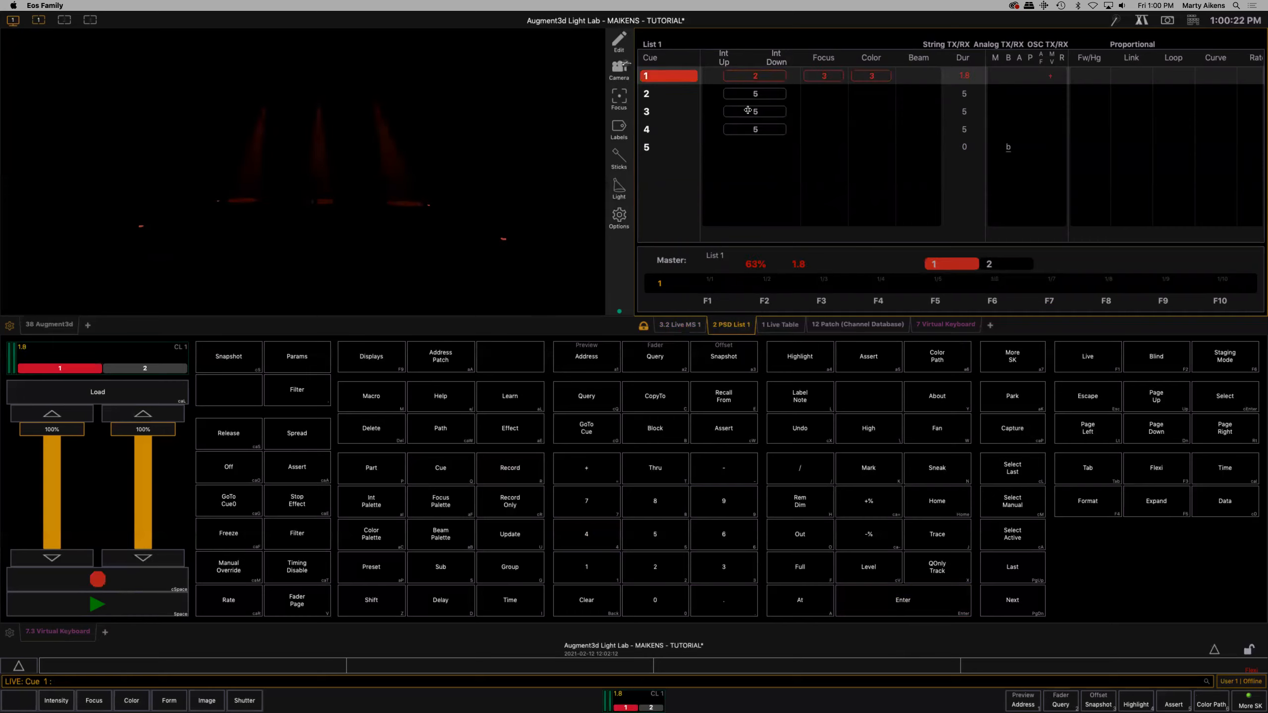
click(95, 612)
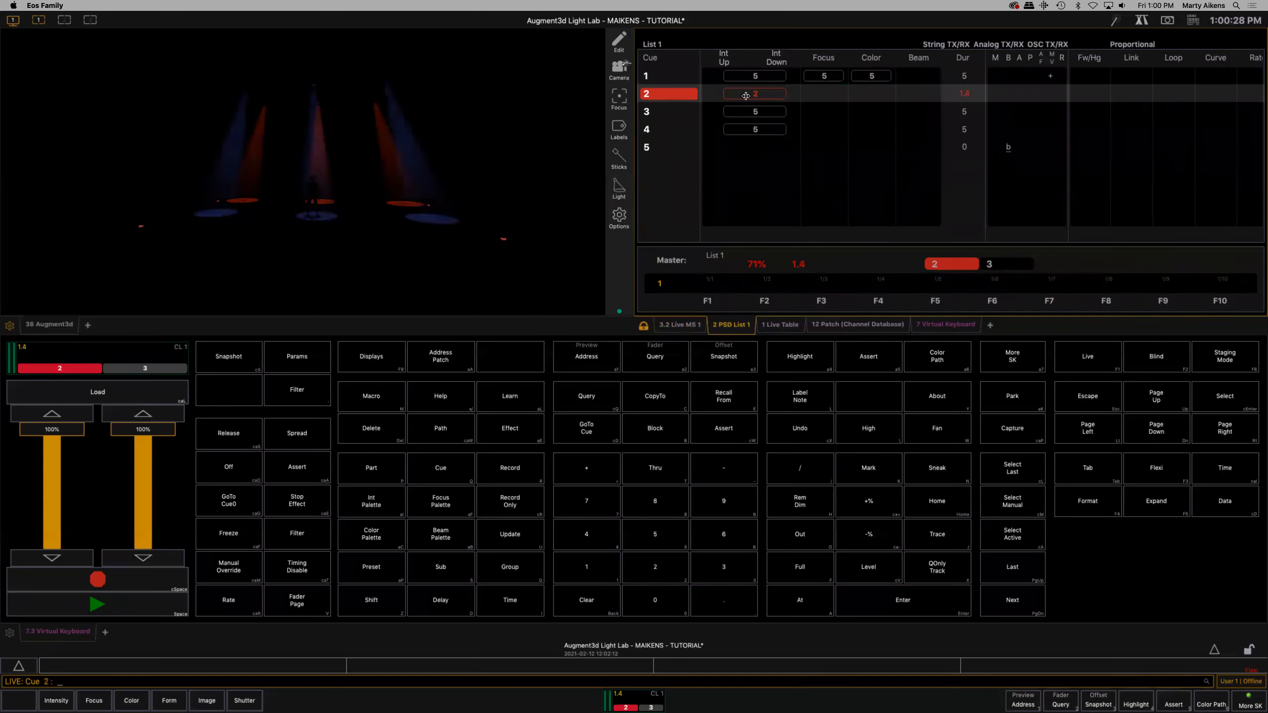
click(121, 592)
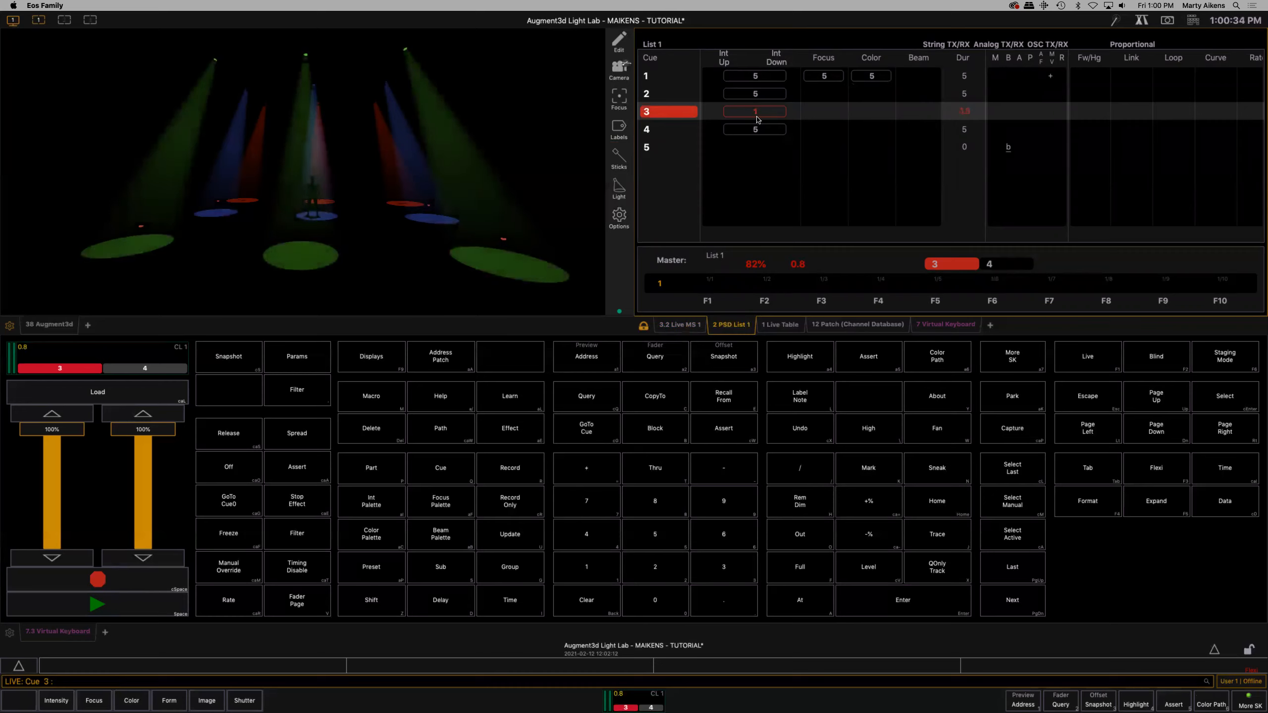
click(109, 605)
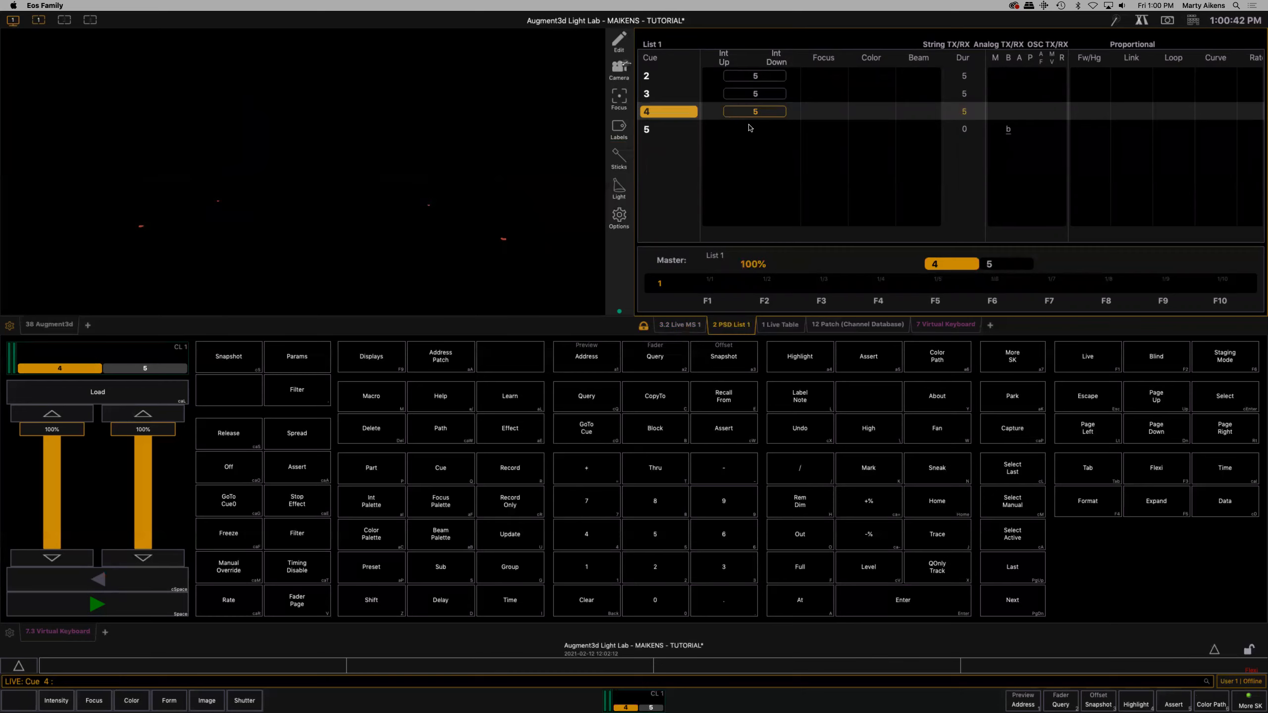
scroll(754, 151, up, 1)
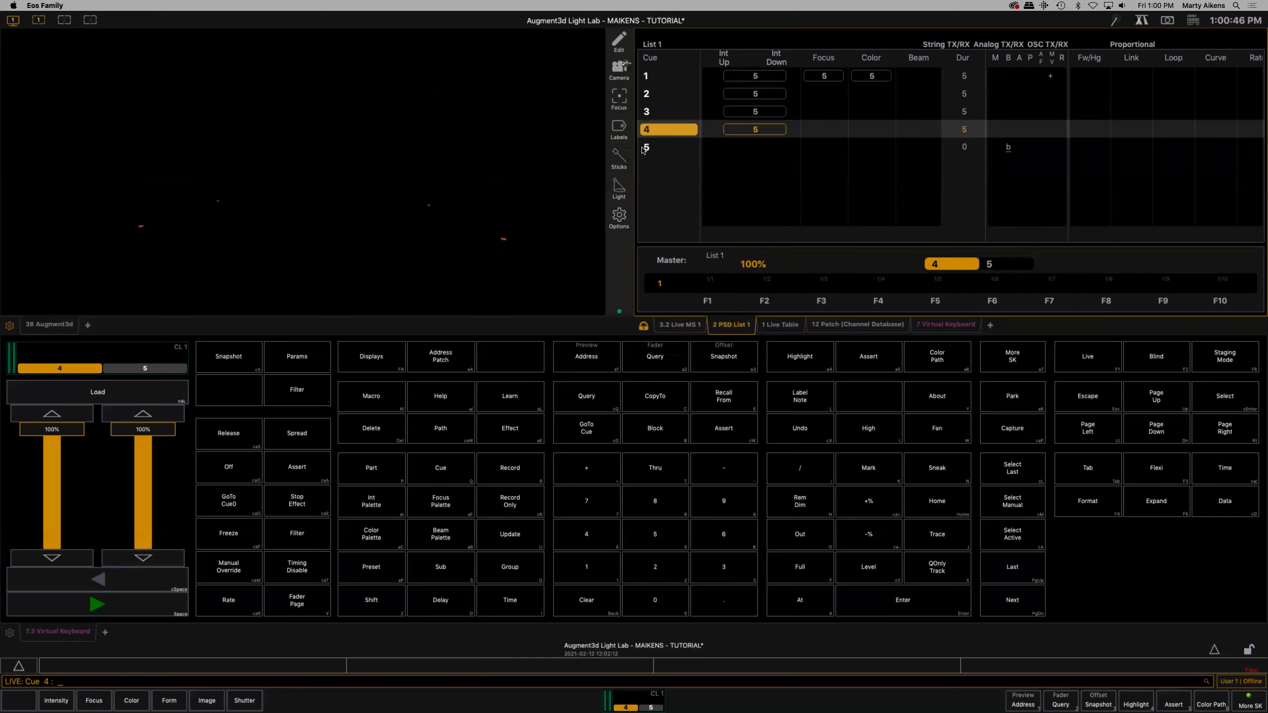
Step: From the magic sheet, select channels 1 through 9 and bring all the lights up to Full
click(687, 325)
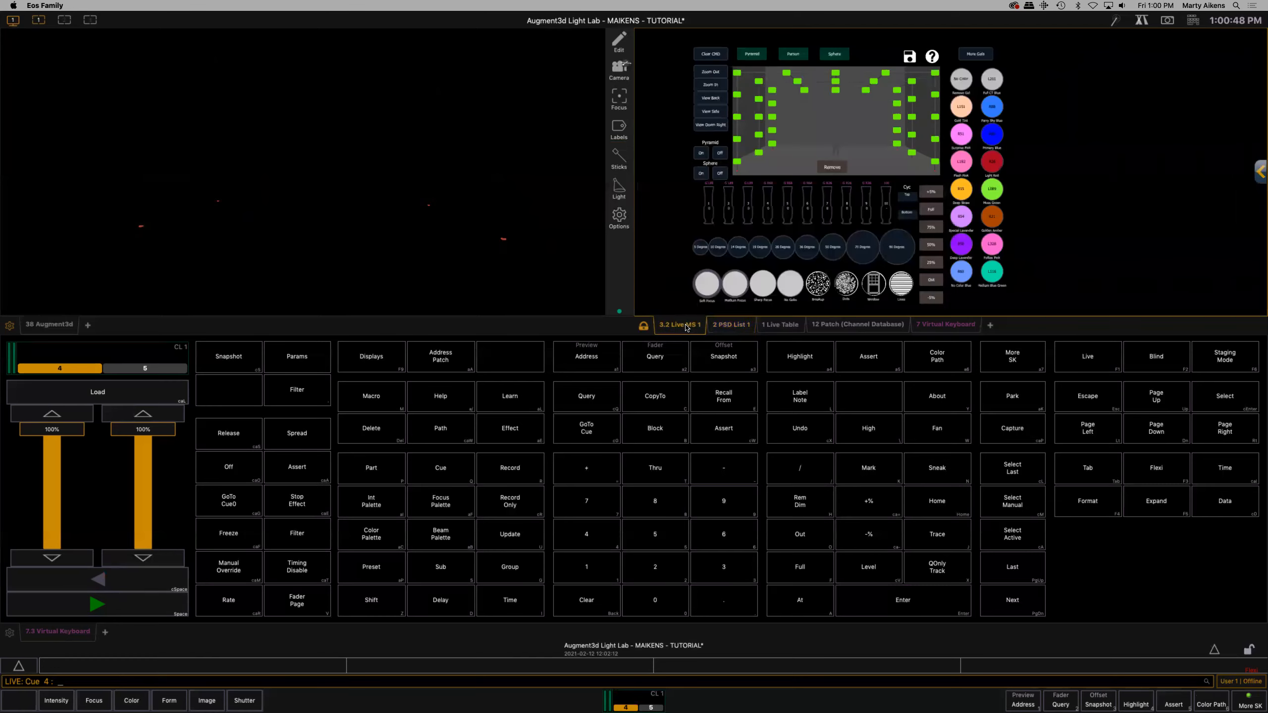
click(709, 210)
drag(745, 210, 867, 214)
click(930, 210)
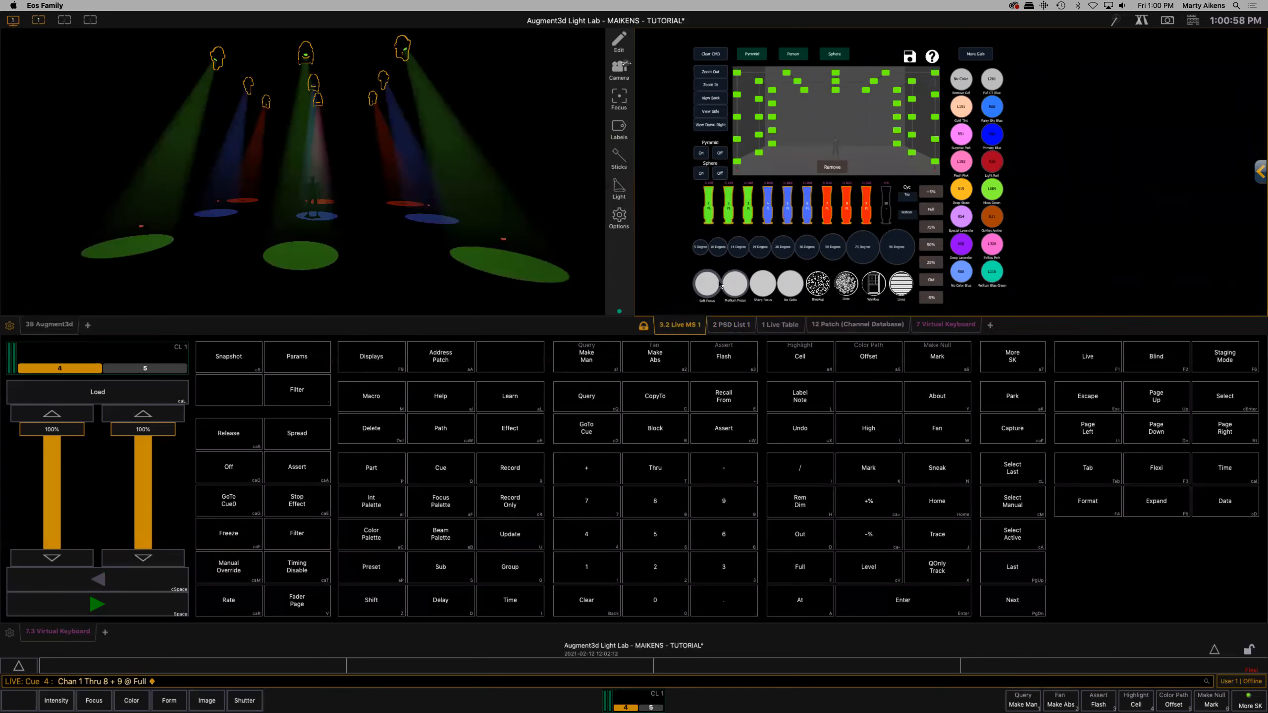
Step: Record the full red, blue and green look over the existing cue 5 and confirm the overwrite
click(518, 473)
click(467, 477)
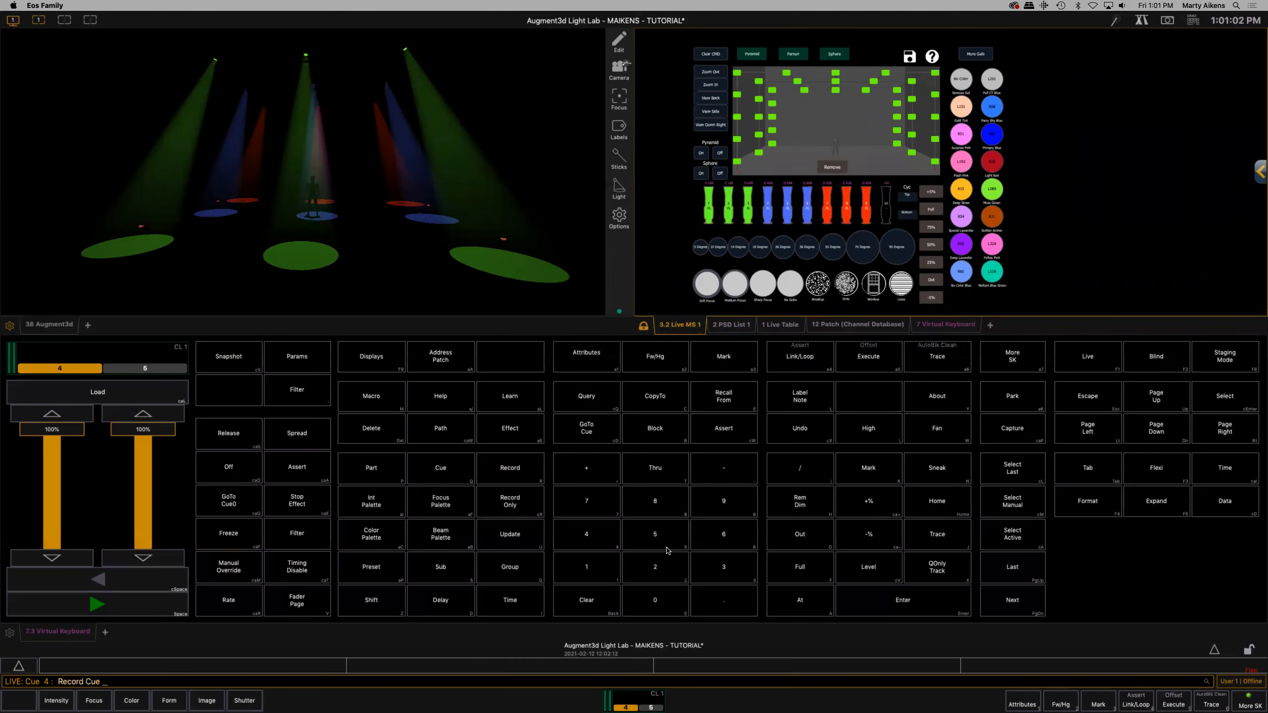
click(655, 534)
click(900, 606)
click(733, 331)
scroll(744, 174, up, 2)
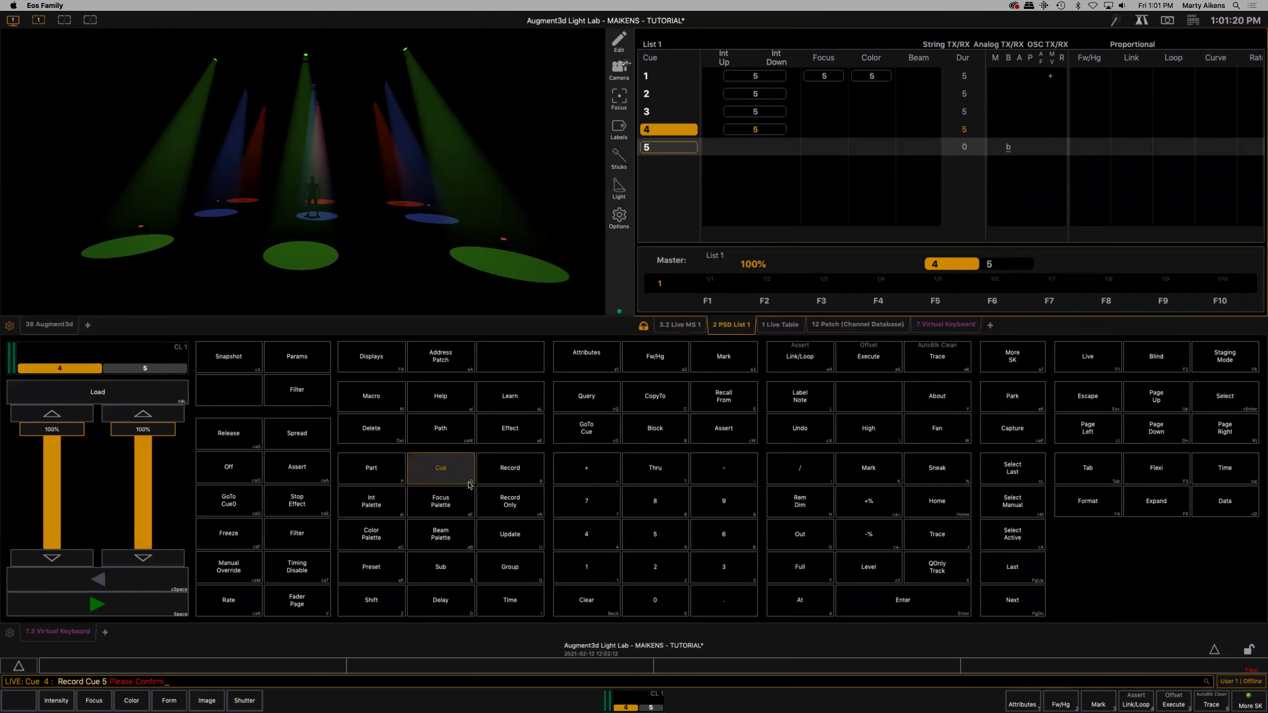
click(921, 610)
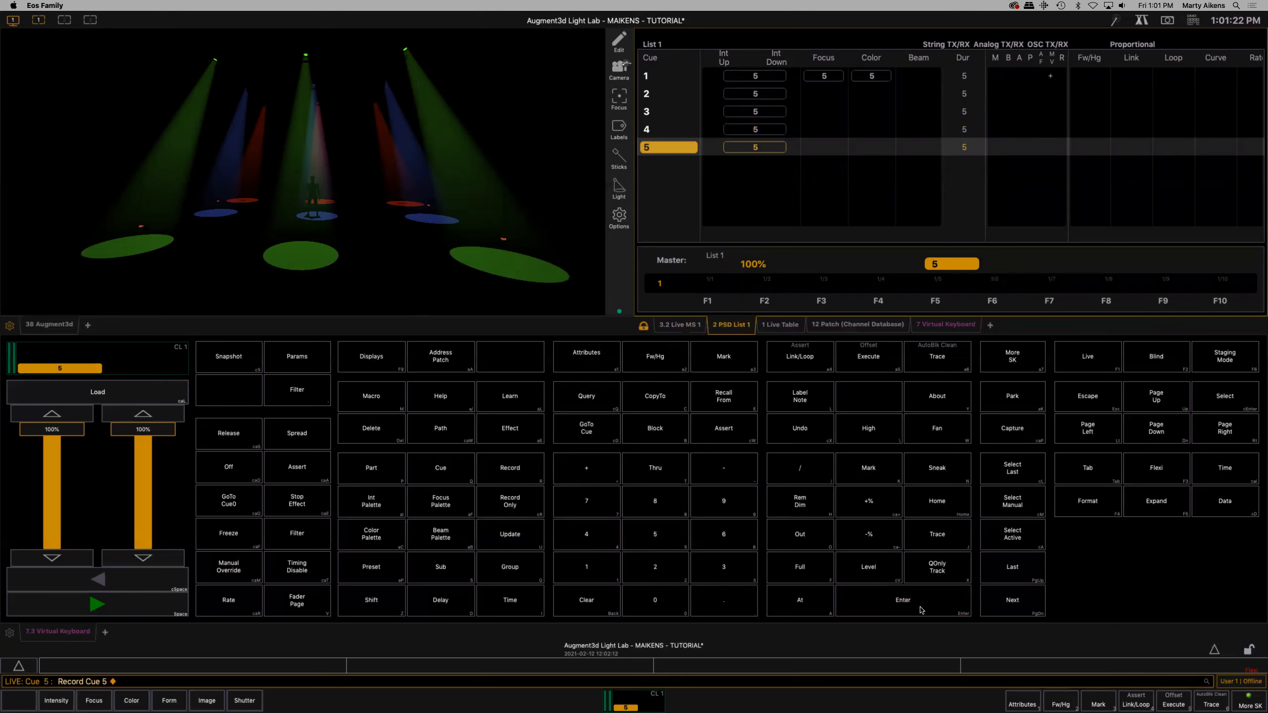
Step: From the playback cue list, go to cue 0 and play the whole sequence from cue 1 through cue 5
click(684, 328)
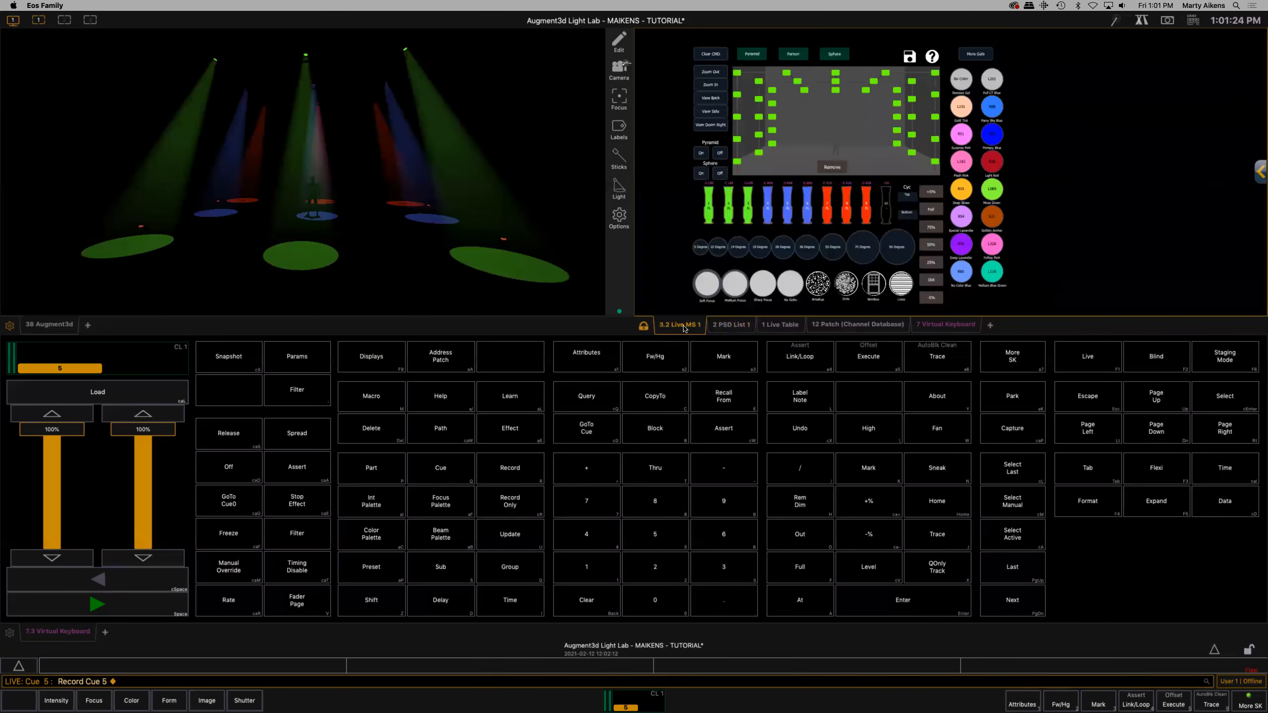
click(729, 326)
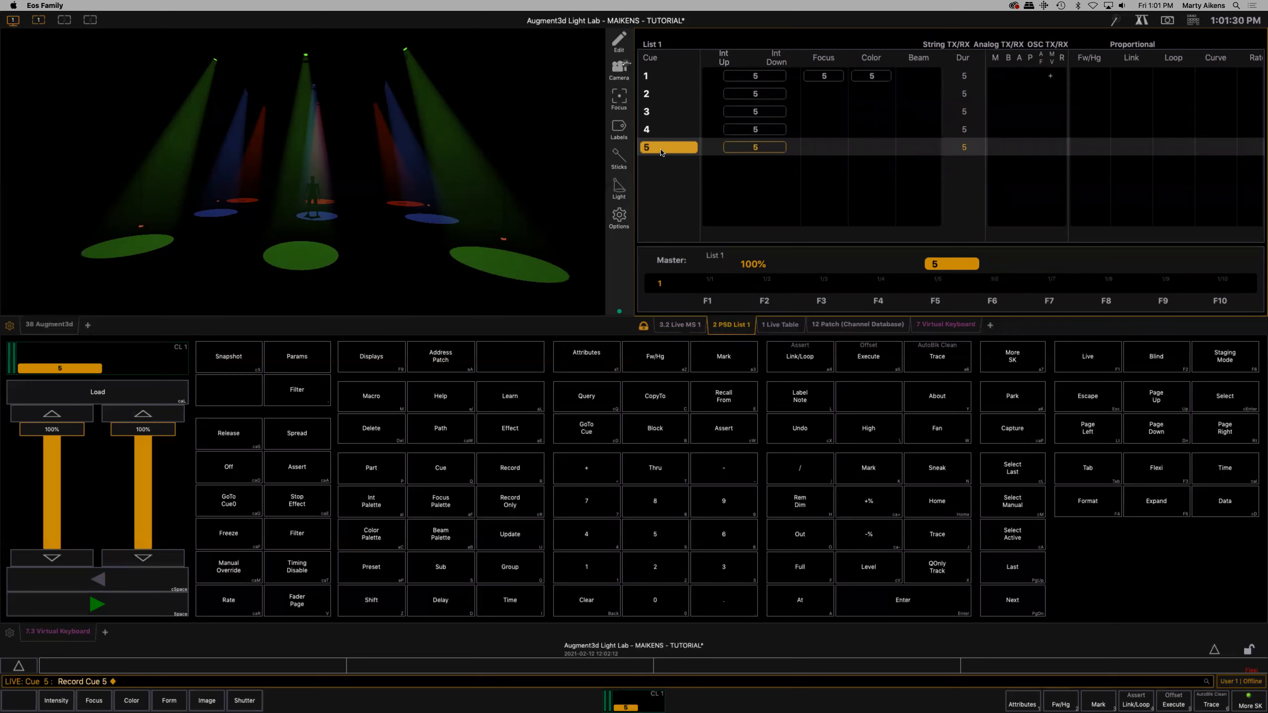
click(230, 502)
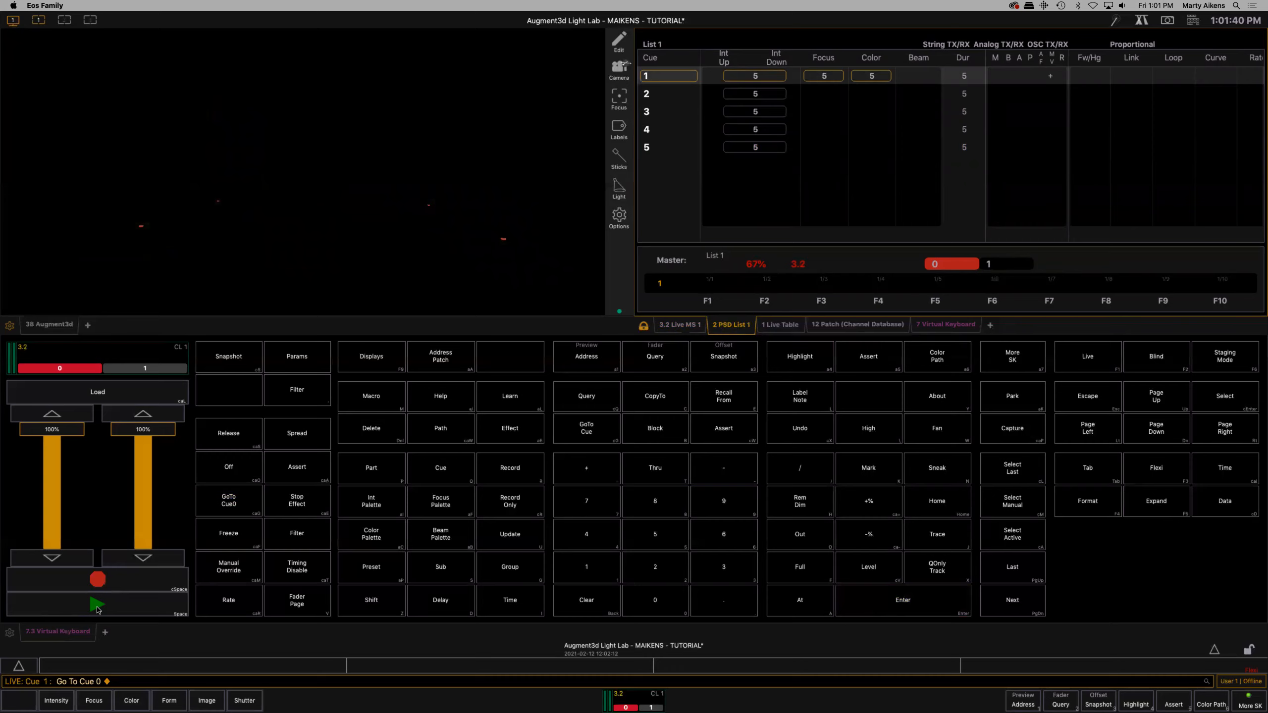
click(97, 606)
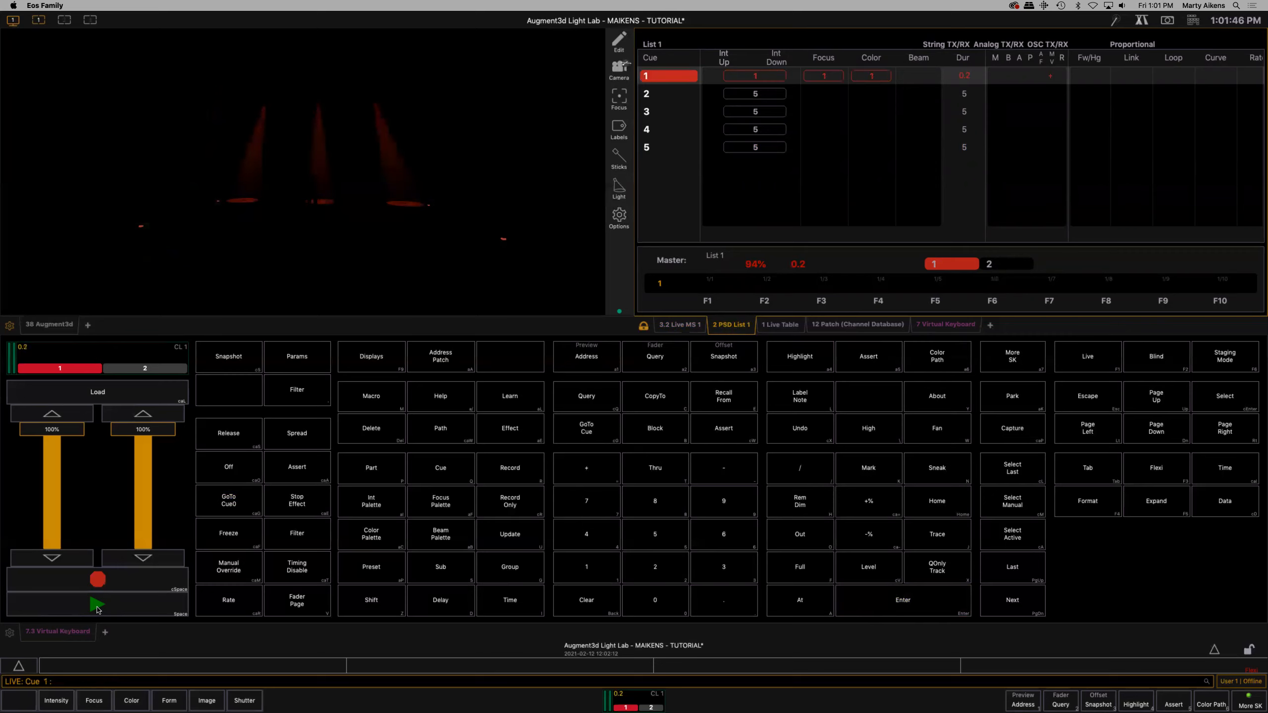
click(98, 606)
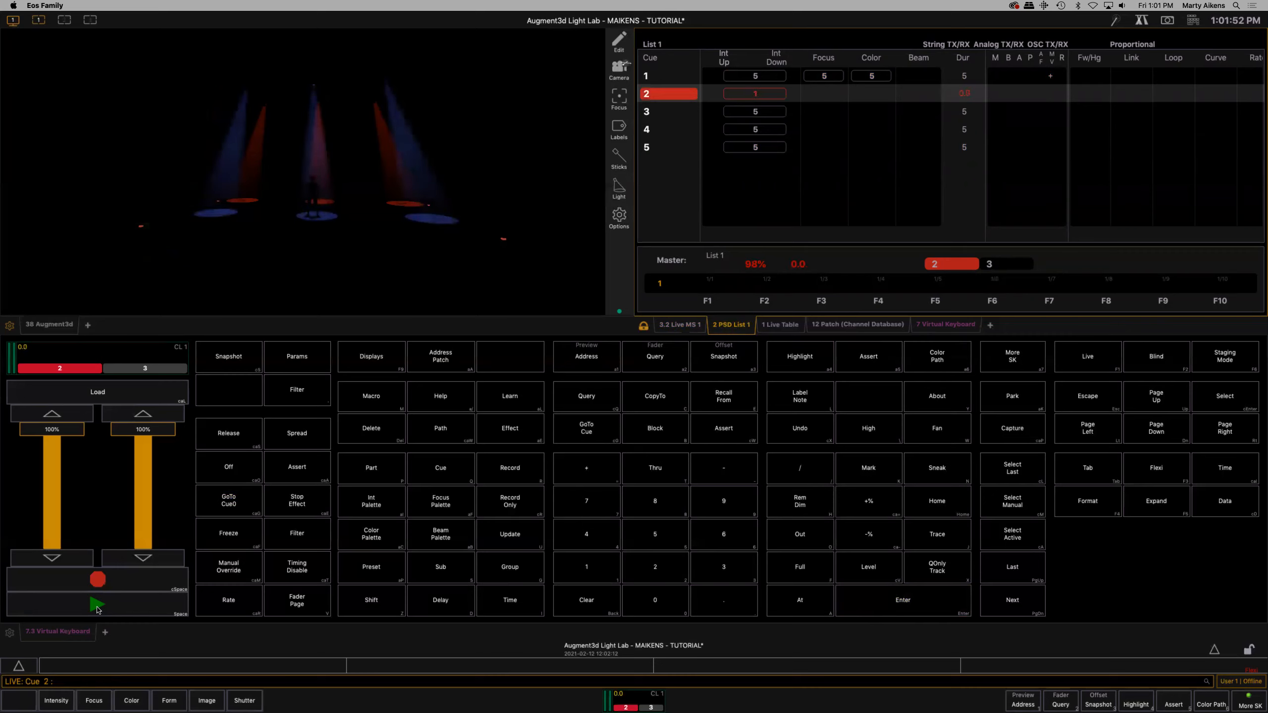
click(97, 607)
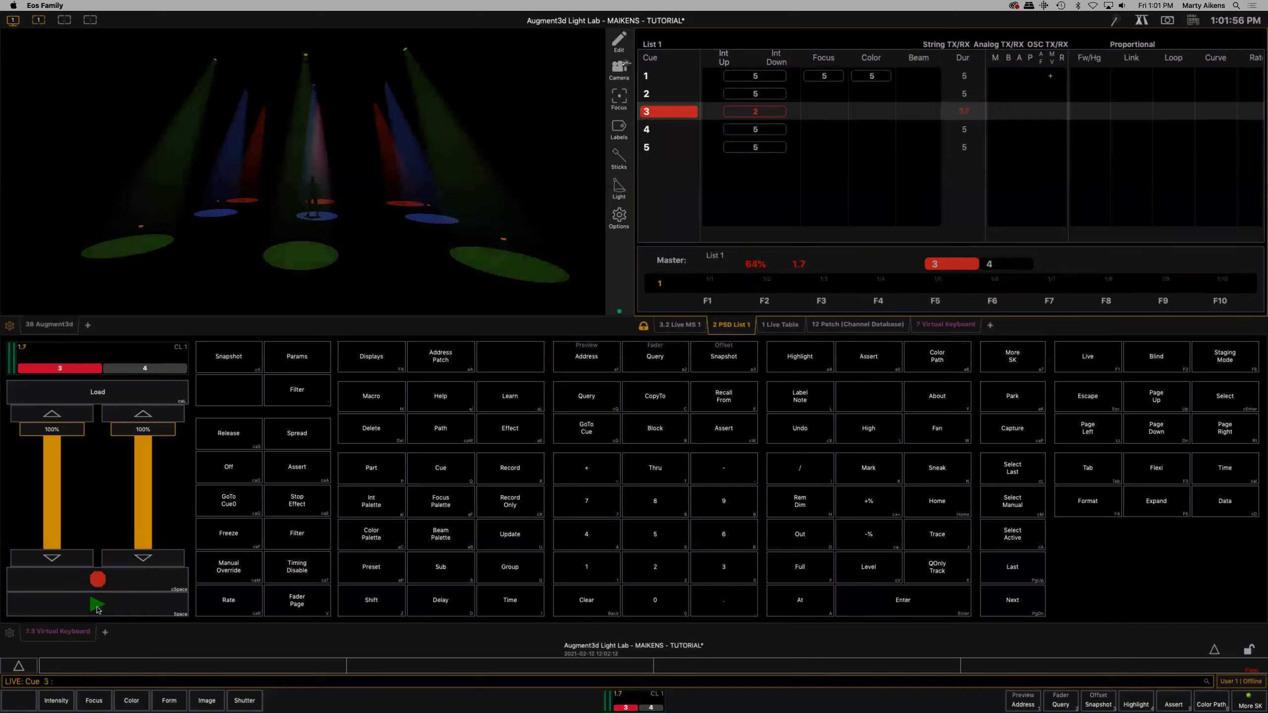
click(97, 607)
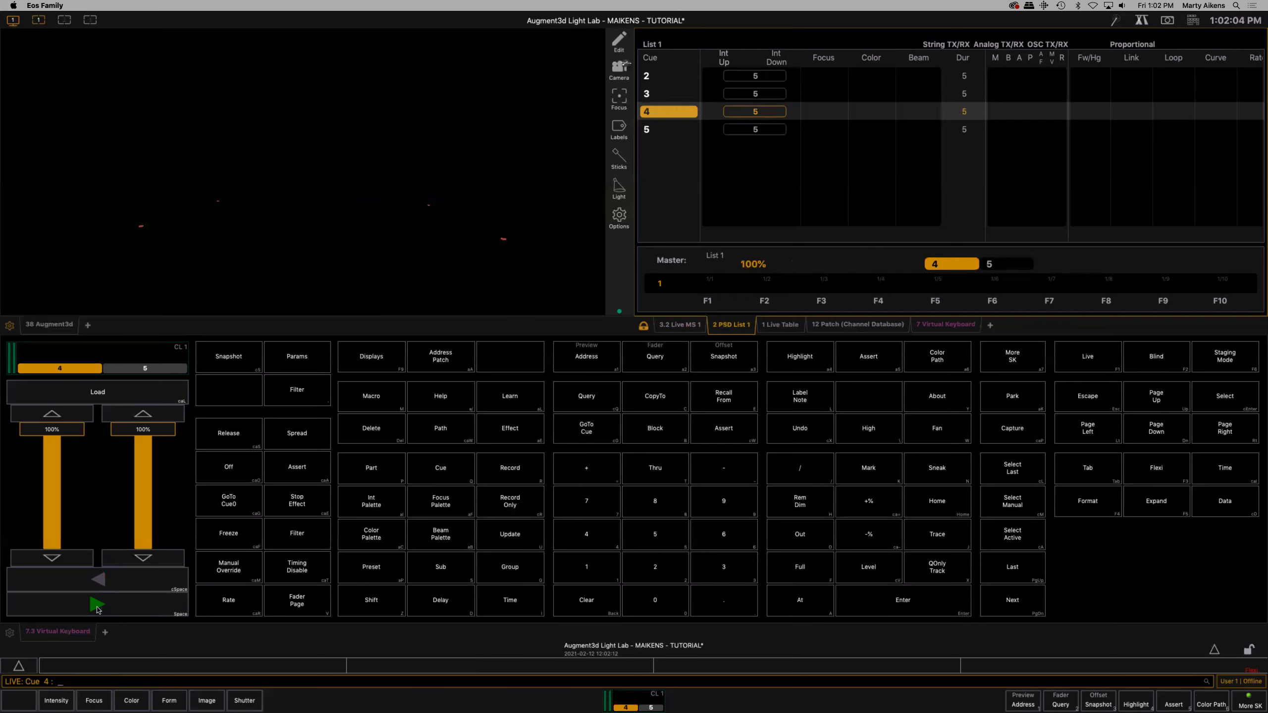
click(97, 609)
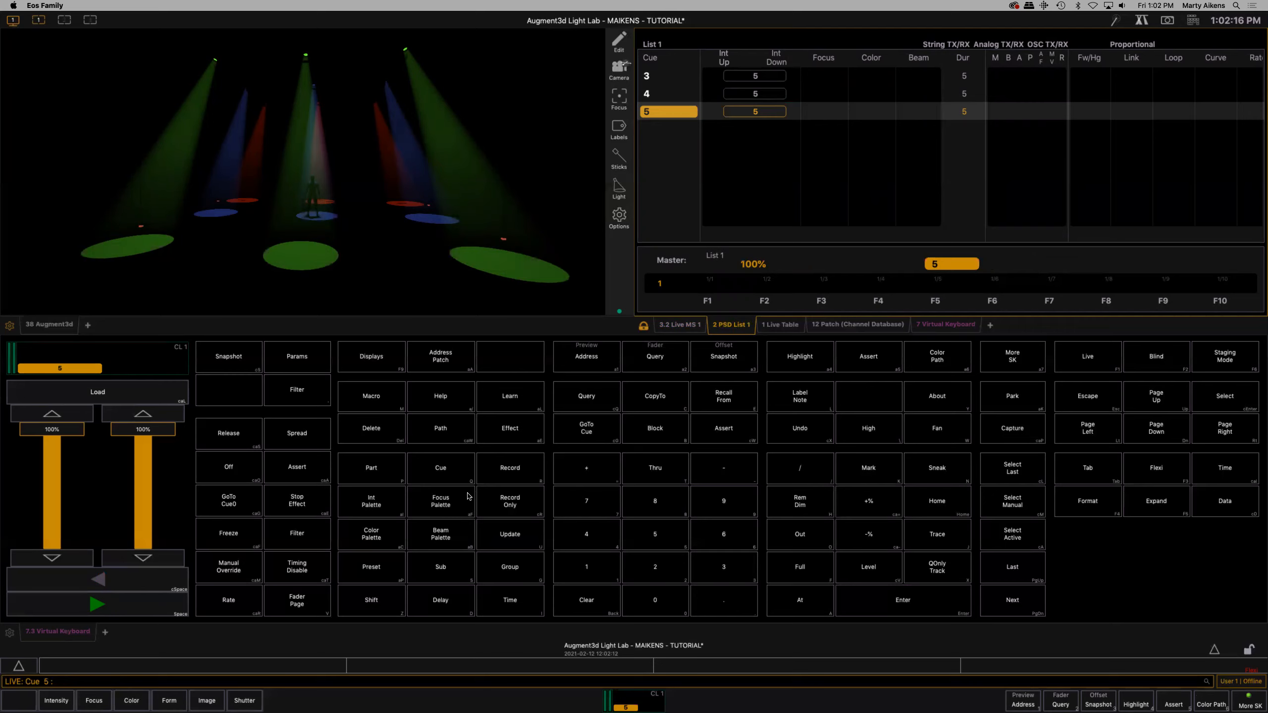
Step: Set the time of cue 5 to 0 seconds so the lights snap on
click(446, 473)
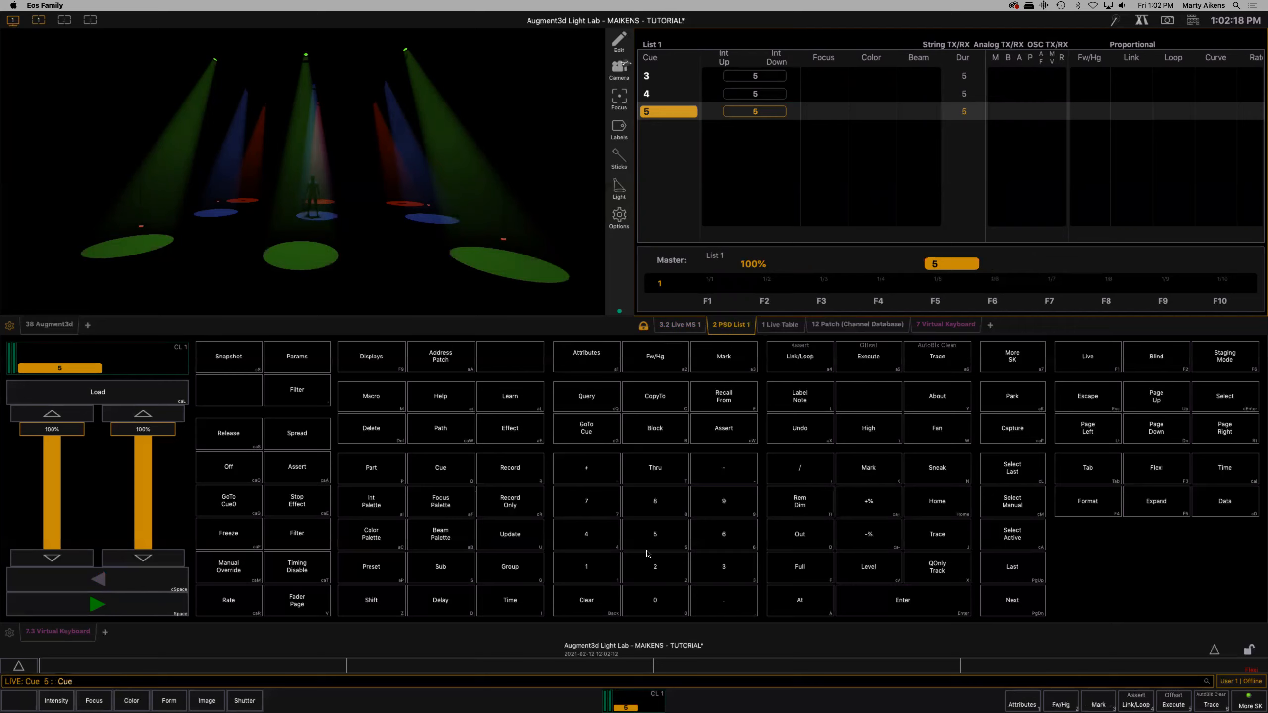
click(659, 539)
click(504, 603)
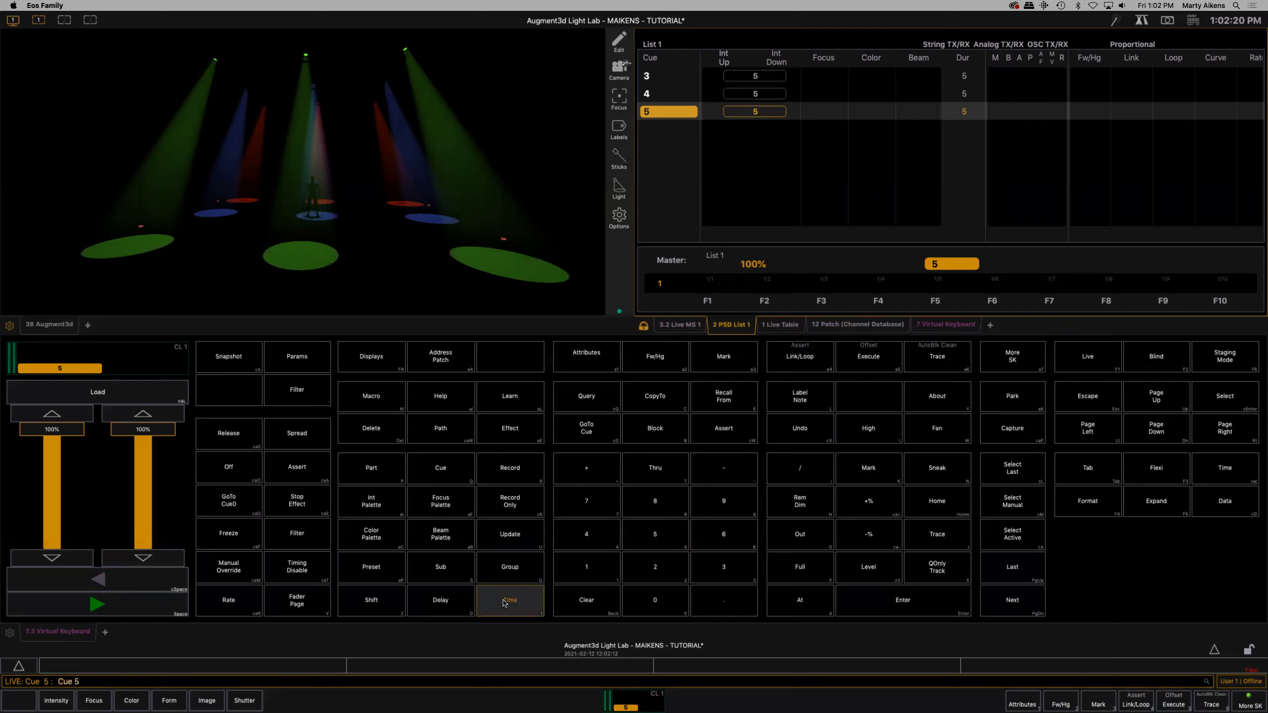
click(656, 602)
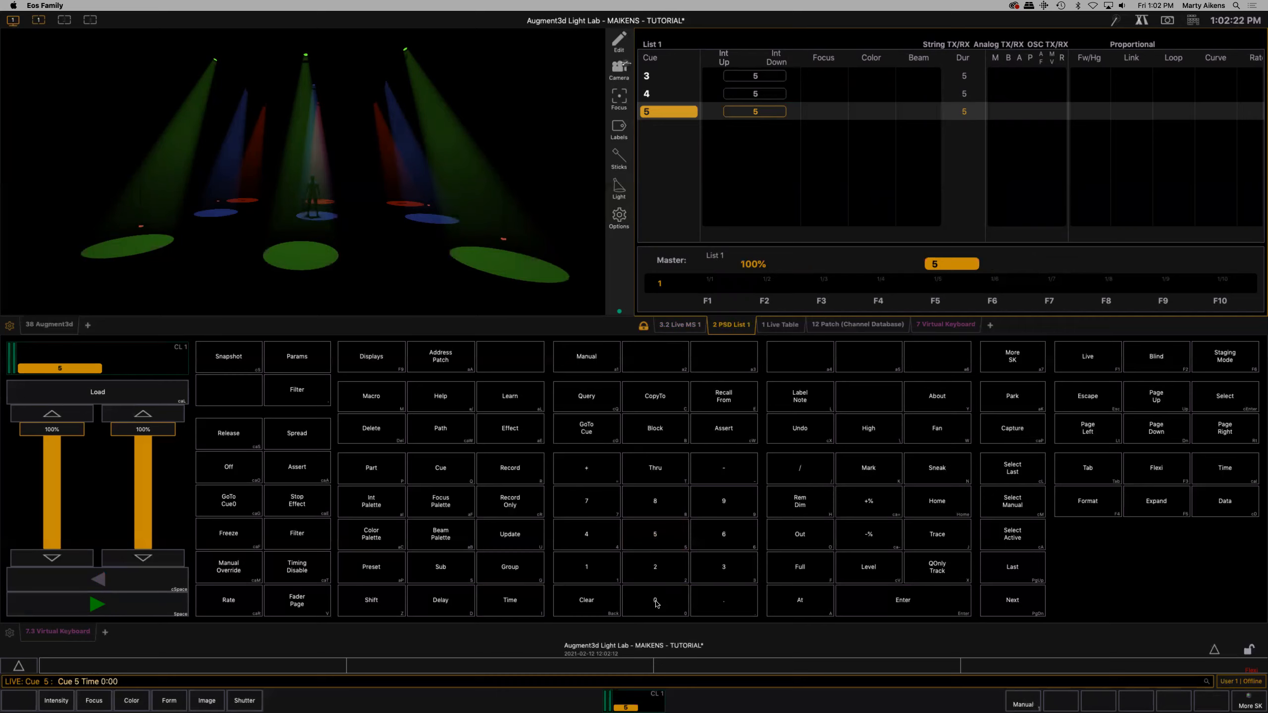
click(895, 608)
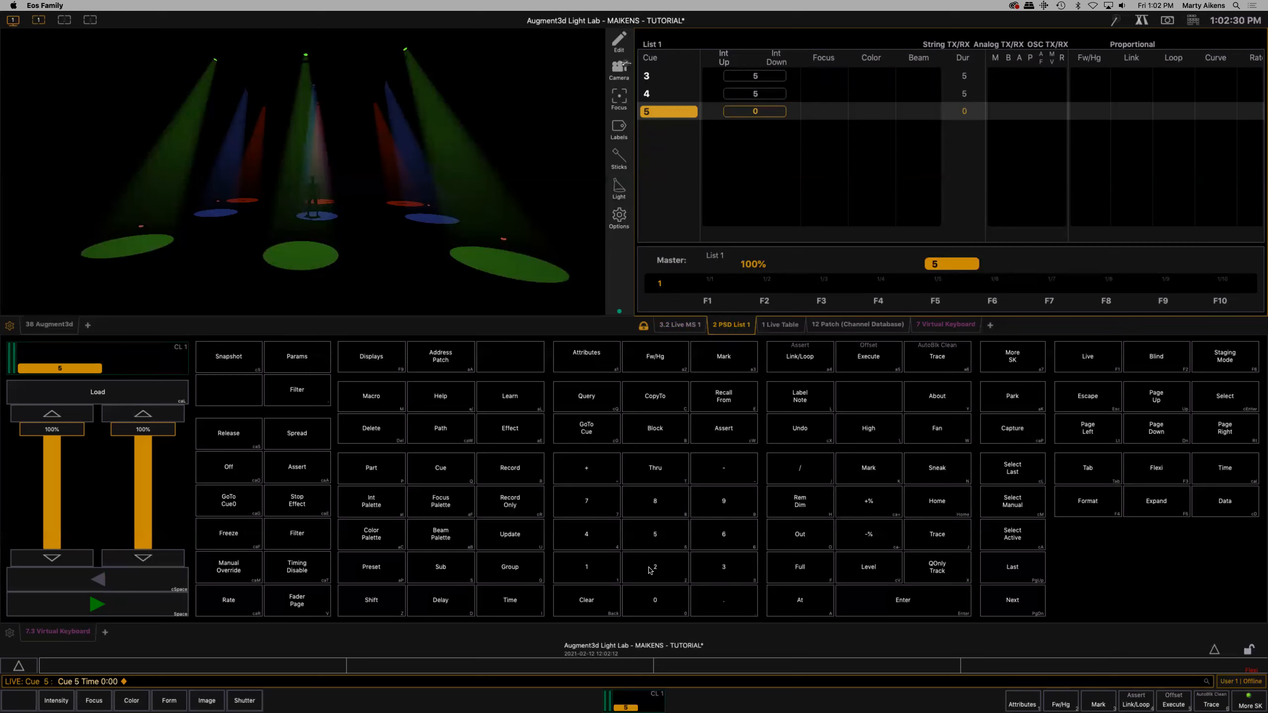
Step: Go to cue 0 and play the sequence from cue 1 through cue 5 to check the new cue 5 timing
click(229, 501)
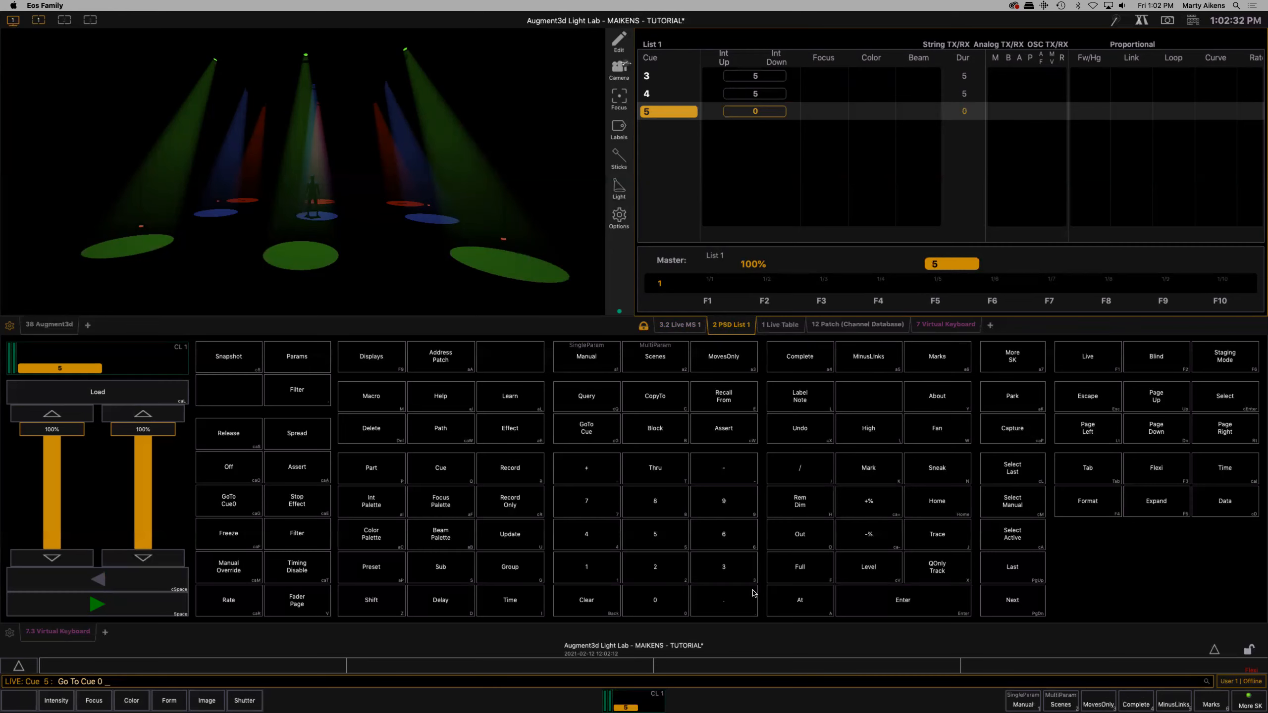
click(903, 600)
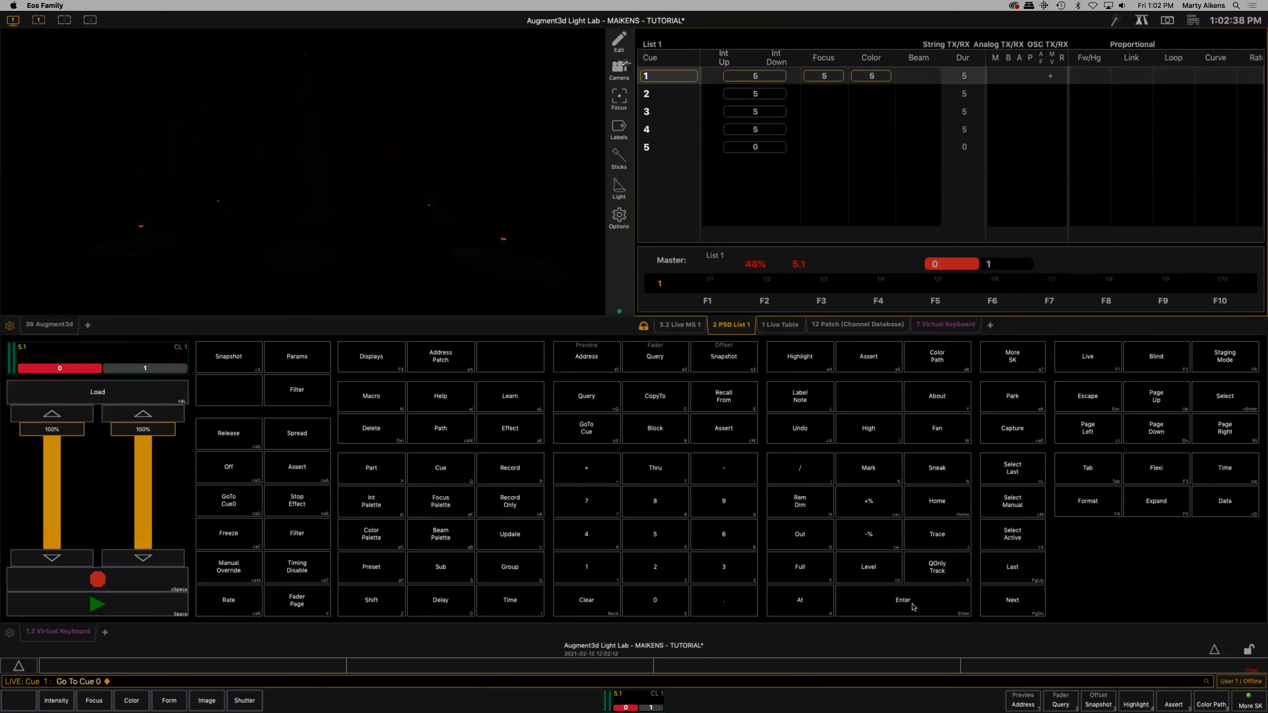
click(98, 606)
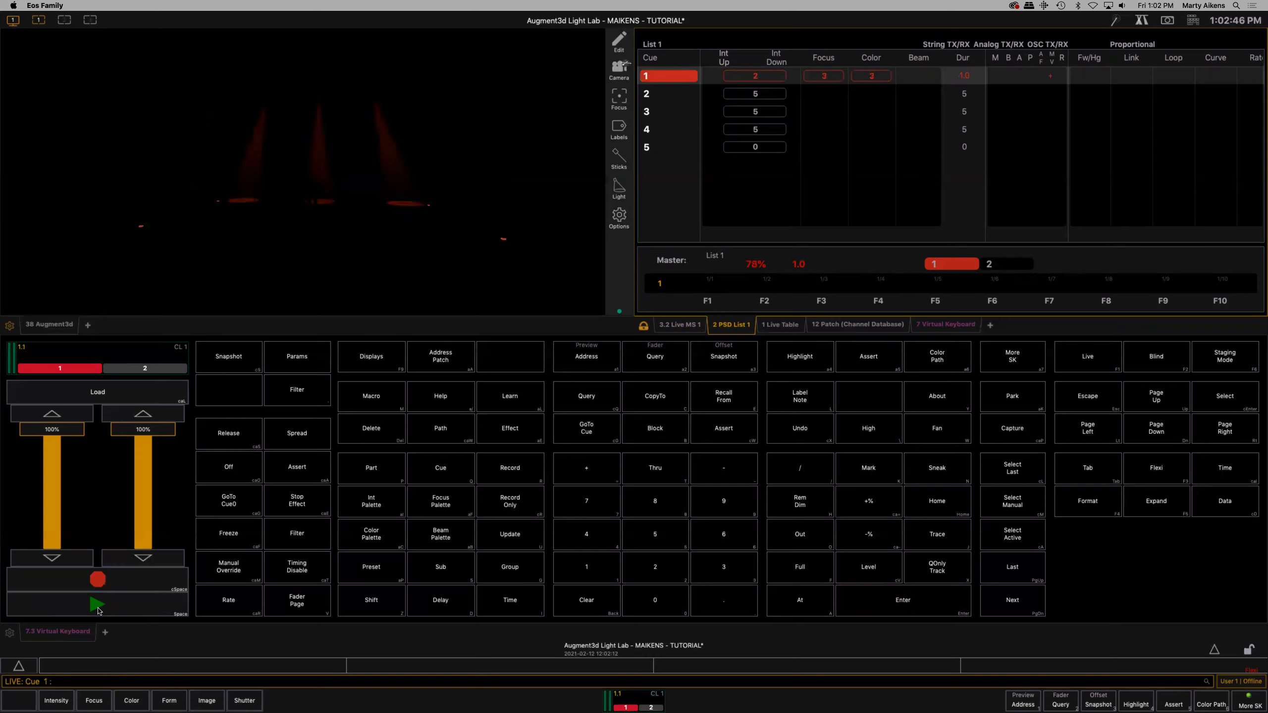
click(98, 608)
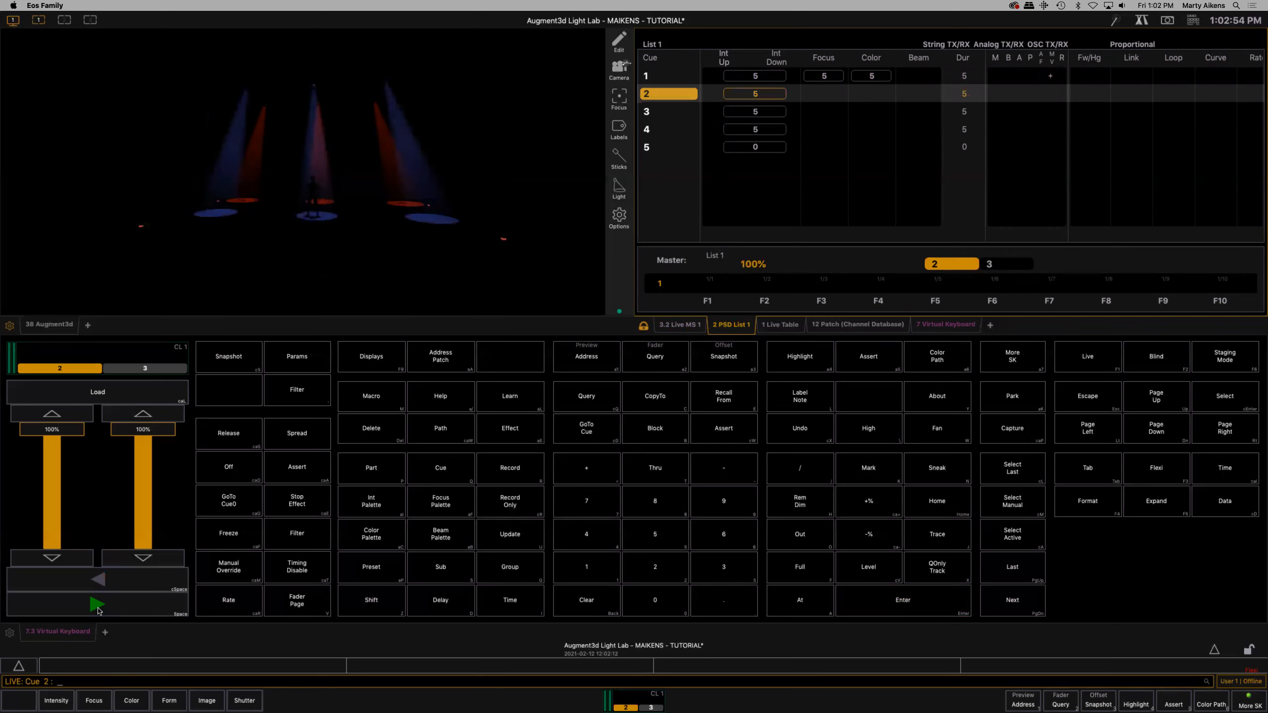
click(97, 605)
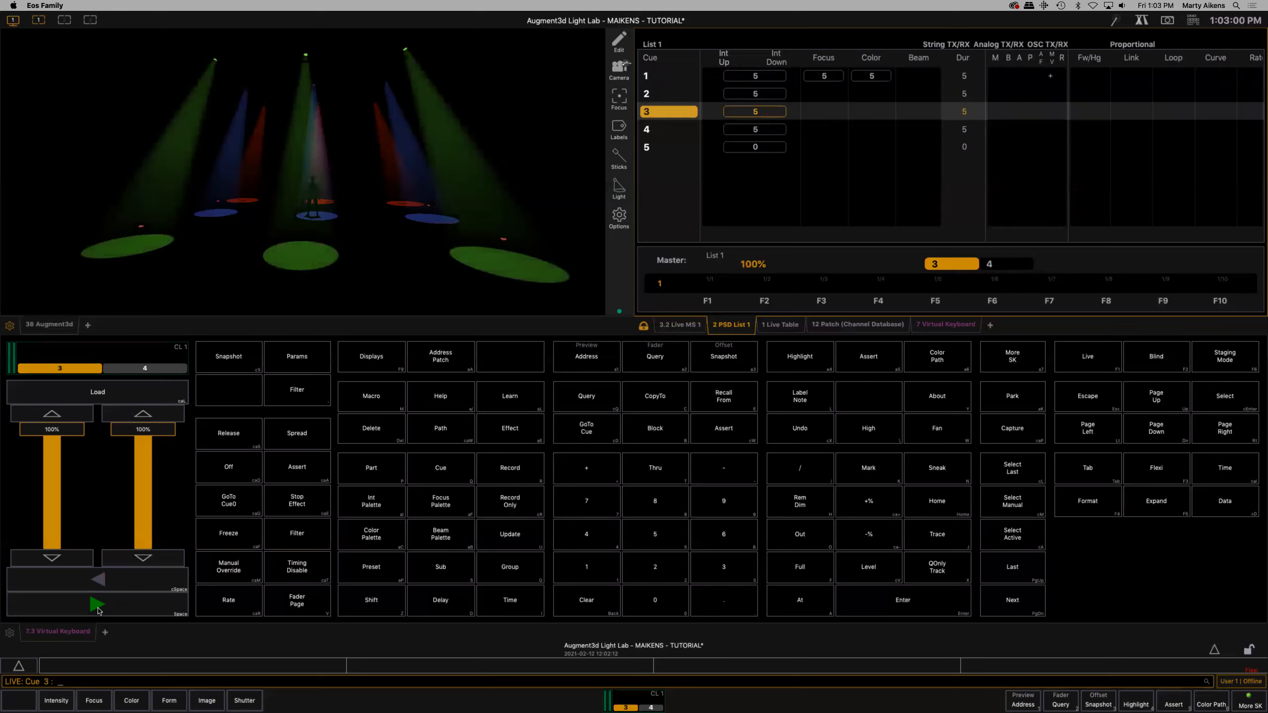
click(98, 605)
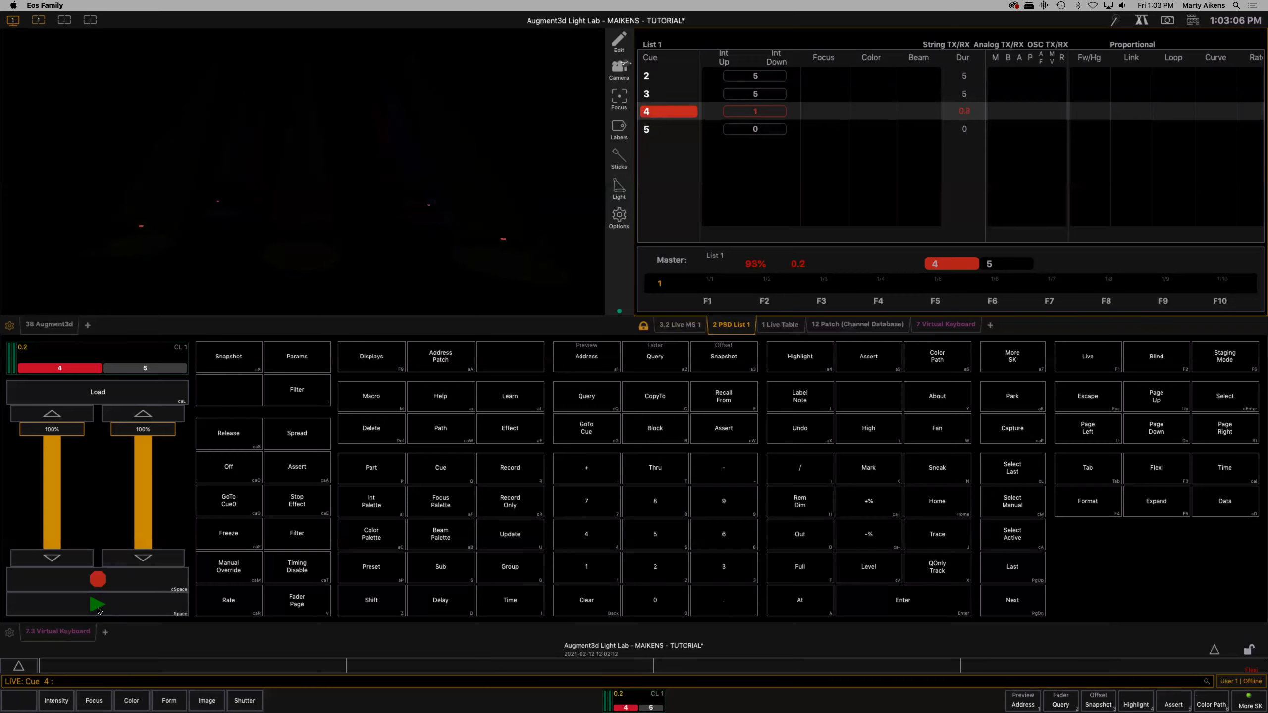
click(99, 610)
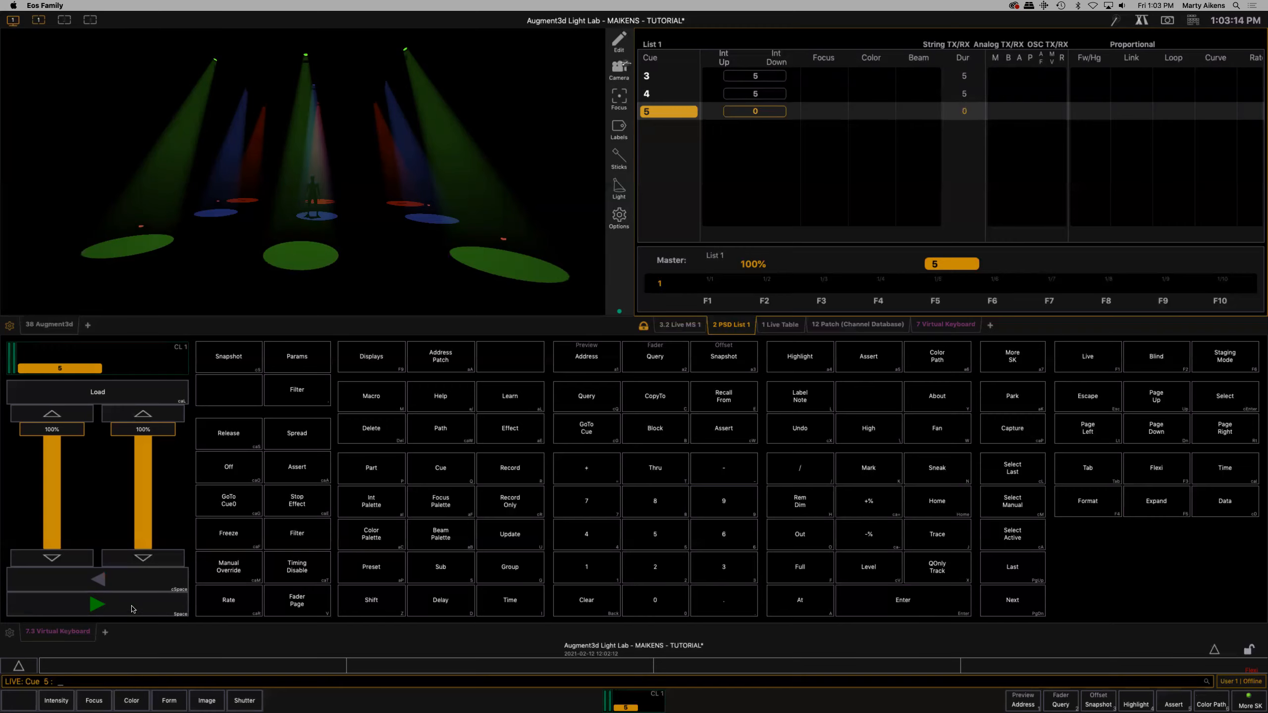
Step: Bring up the live magic sheet and go to cue 3 to view its look
click(687, 326)
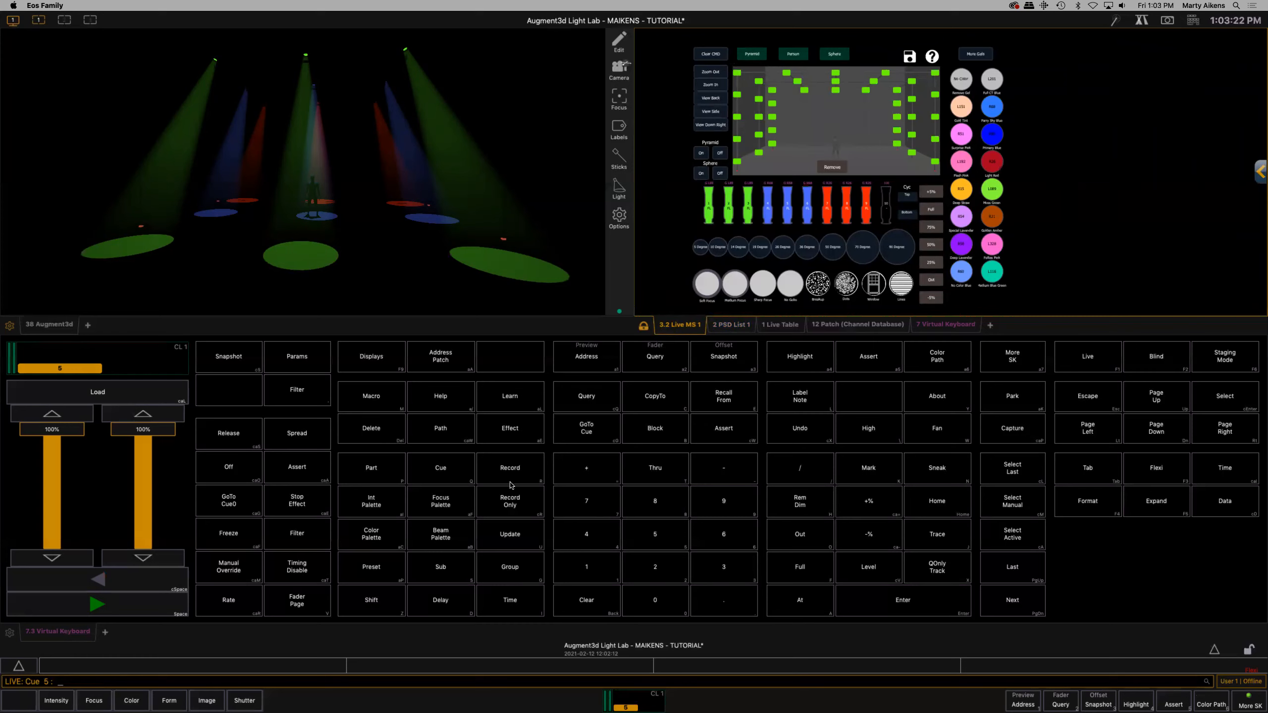
click(591, 430)
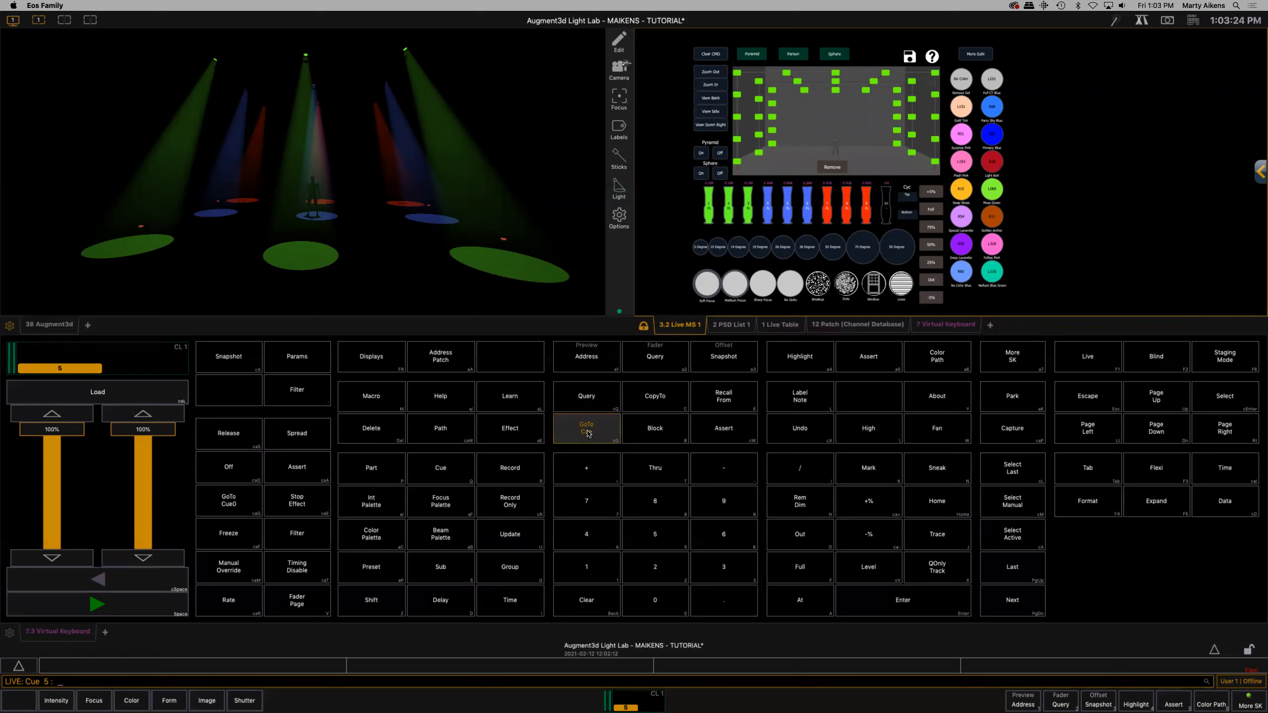
click(722, 568)
click(894, 602)
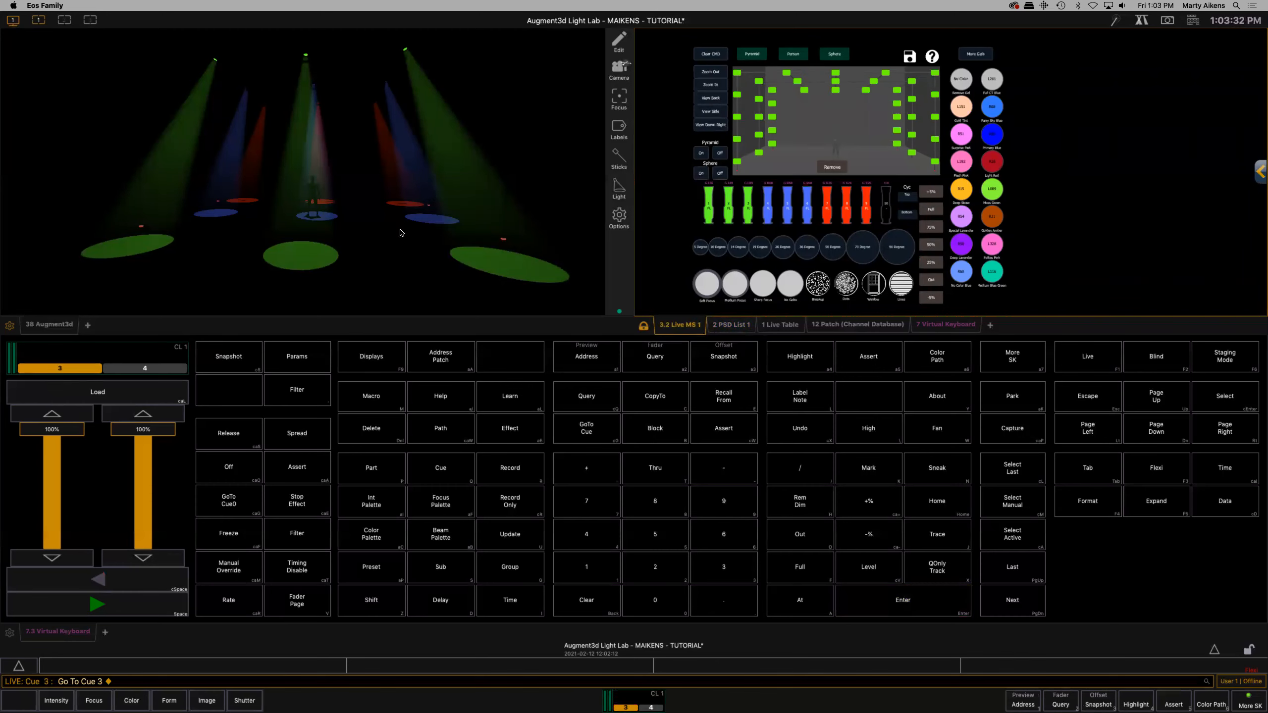
Step: Go to cue 2 and set the red lights, channels 7 through 9, to Out
click(592, 435)
click(656, 558)
click(906, 605)
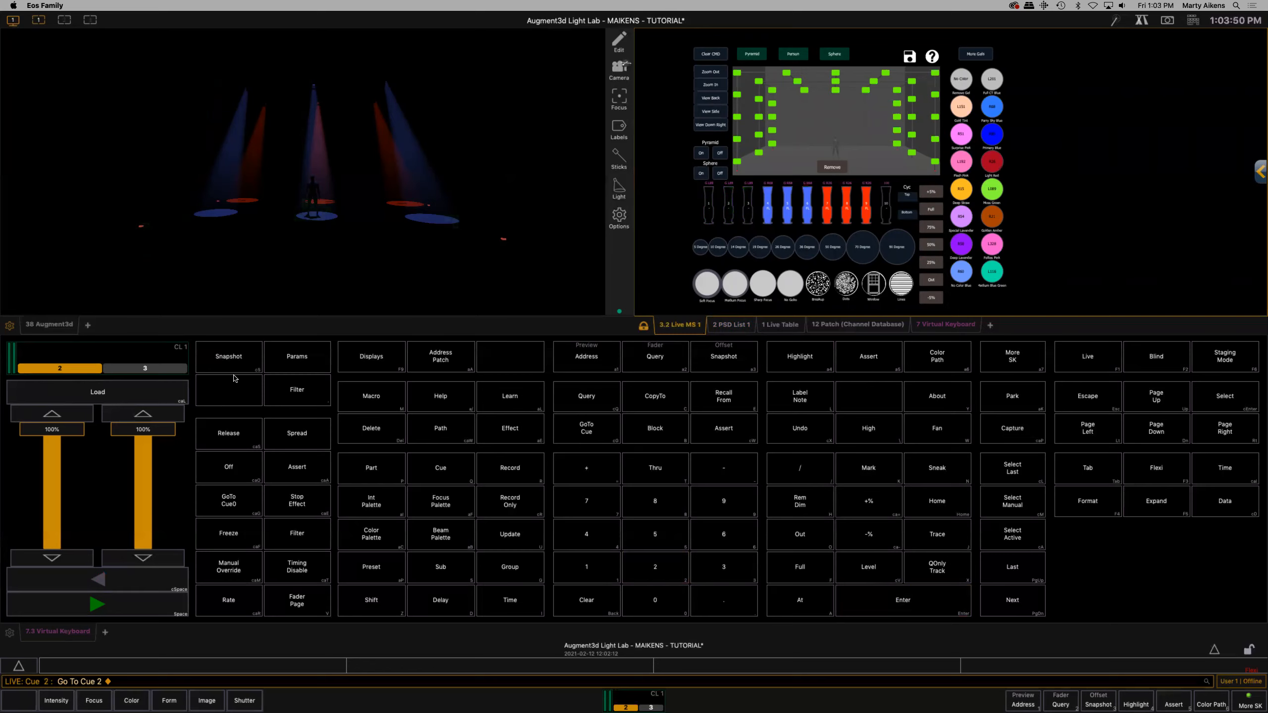
click(825, 205)
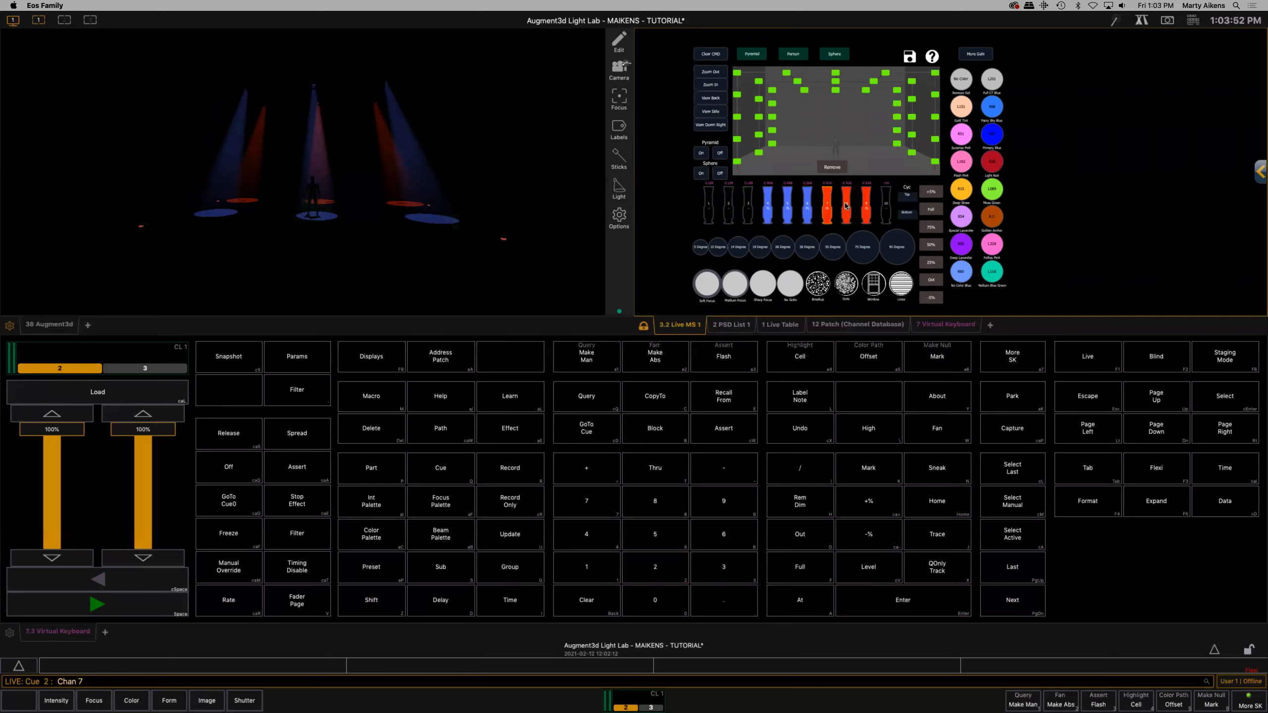
click(866, 205)
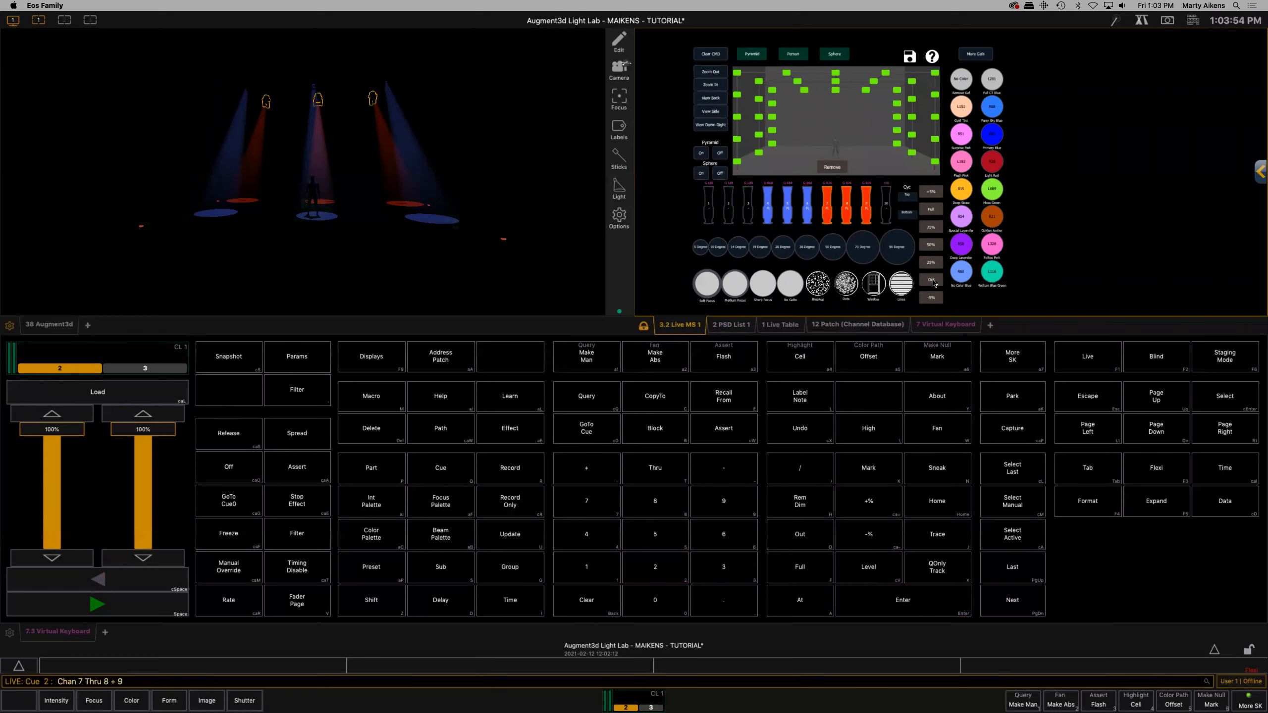
click(933, 282)
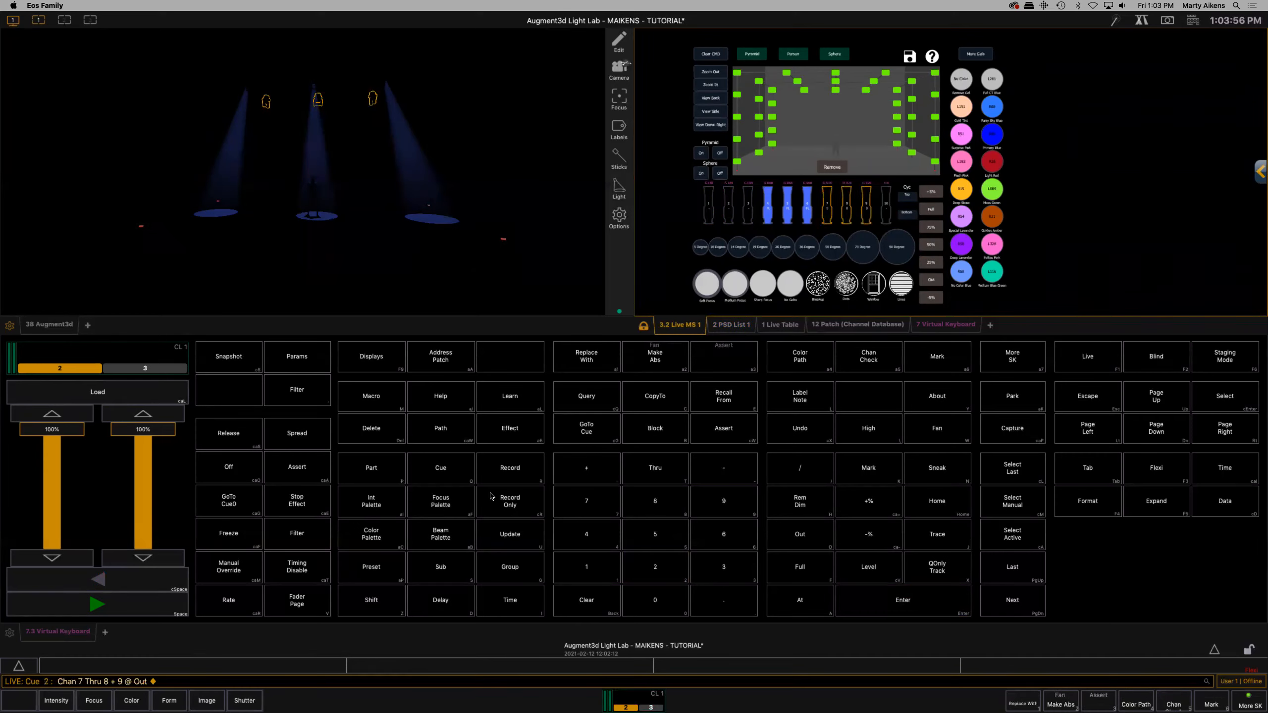
Step: Update cue 2 with the changed channel levels
click(516, 539)
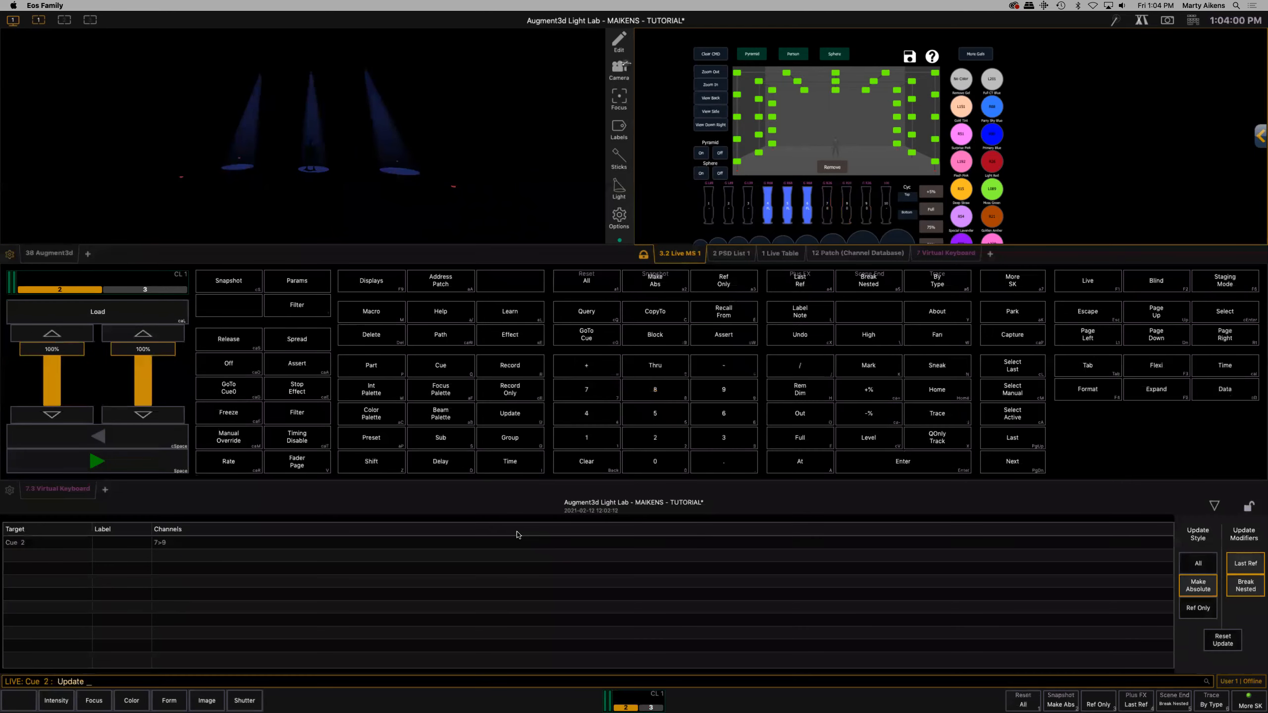
click(441, 368)
click(658, 440)
click(921, 469)
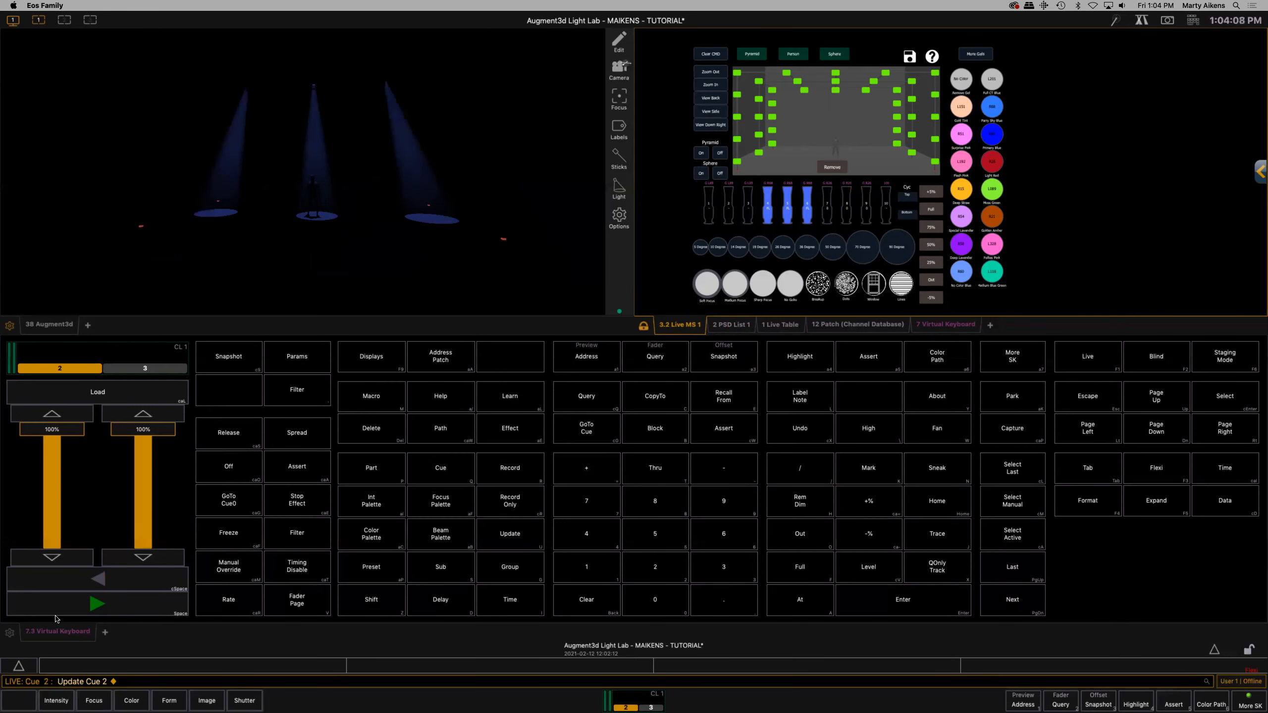
Step: Step back to cue 1, replay the transition into cue 2, and show the playback cue list
click(98, 579)
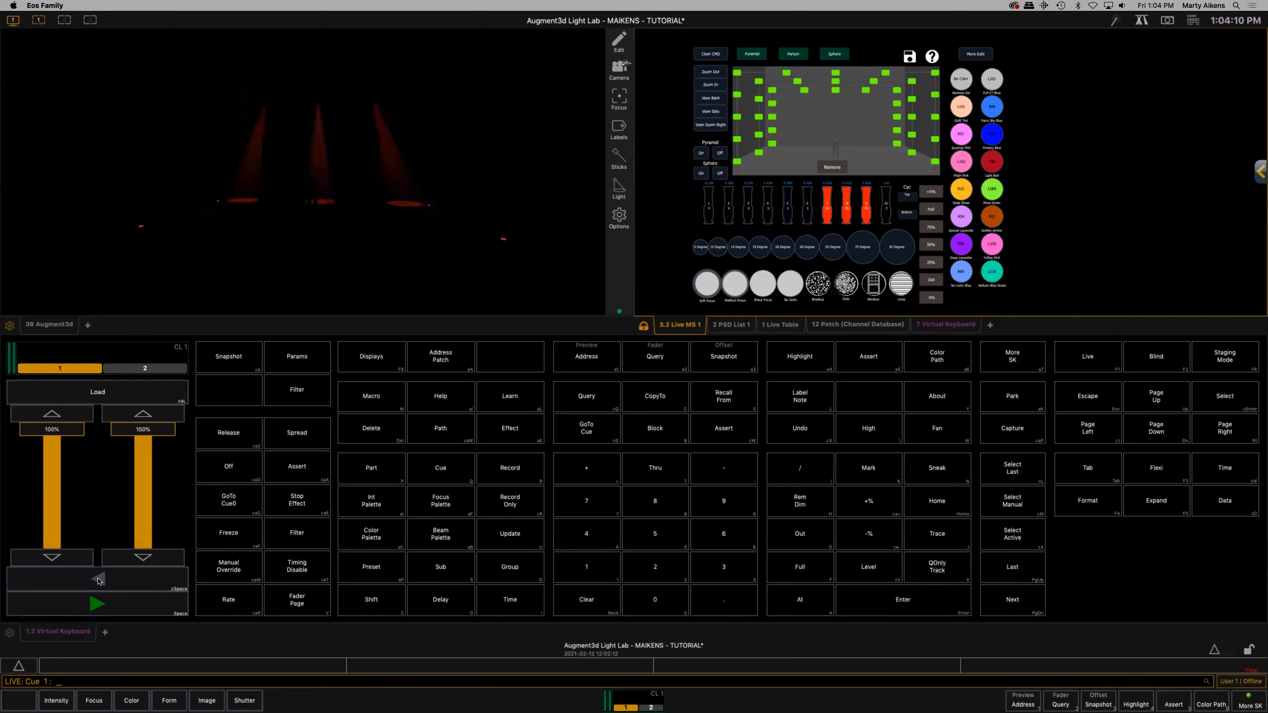
click(98, 605)
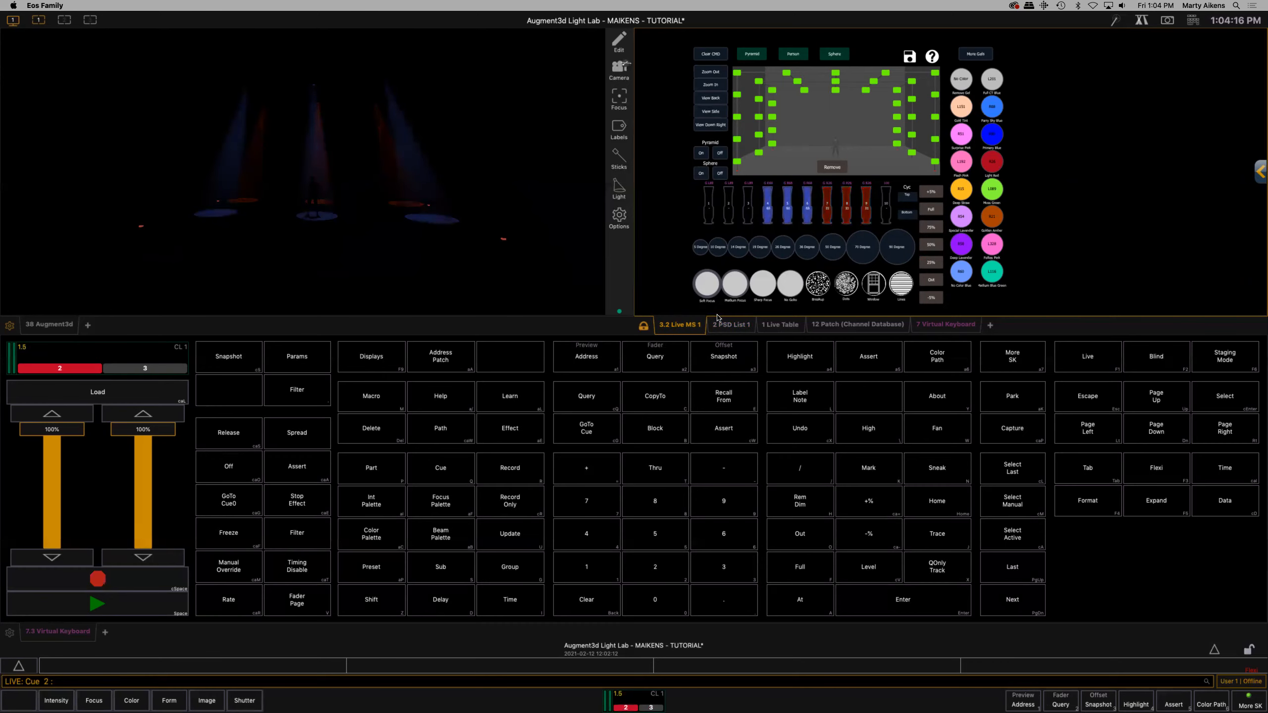
click(738, 326)
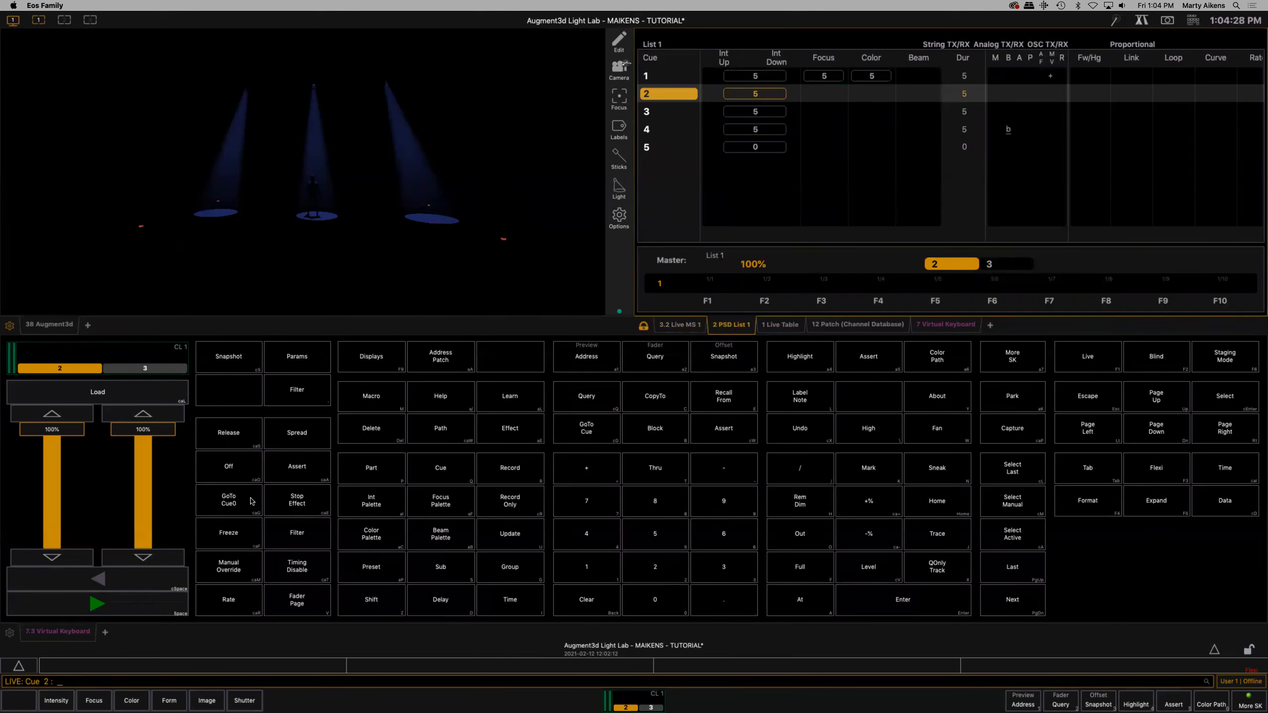
Step: Advance to cue 3 and, from the magic sheet, set the blue lights, channels 4 through 6, to Out
click(110, 607)
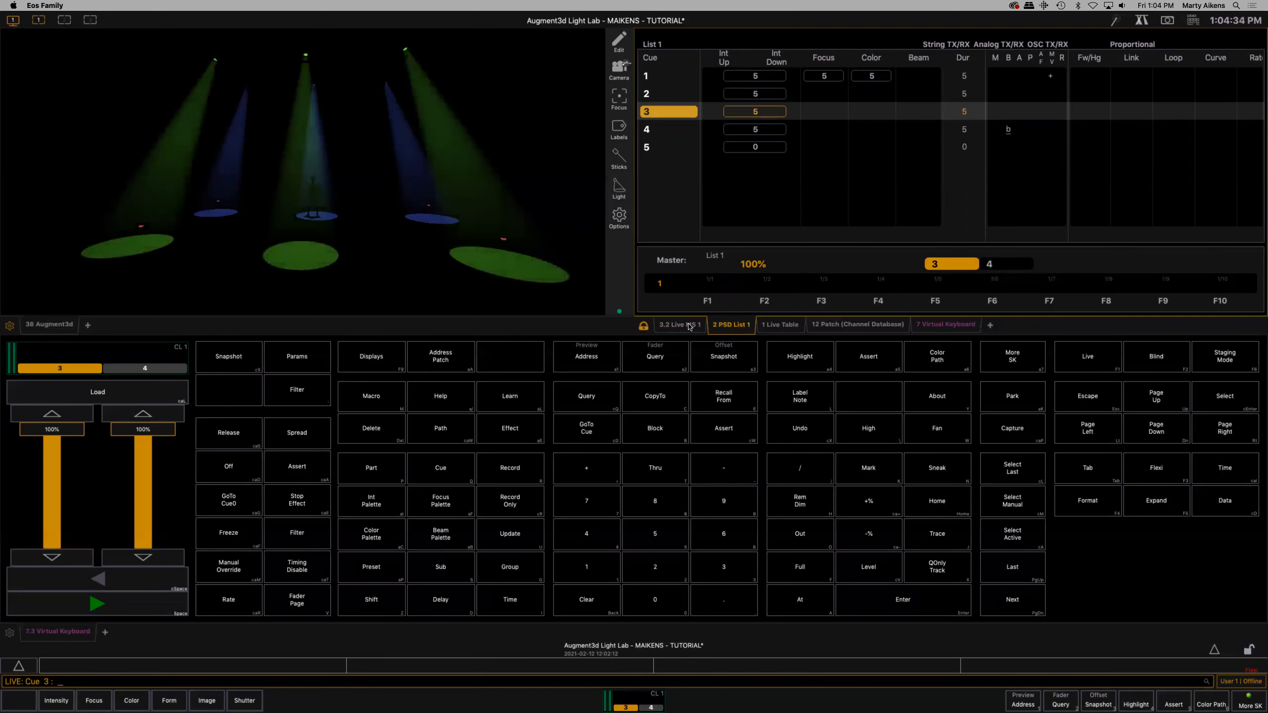
click(689, 326)
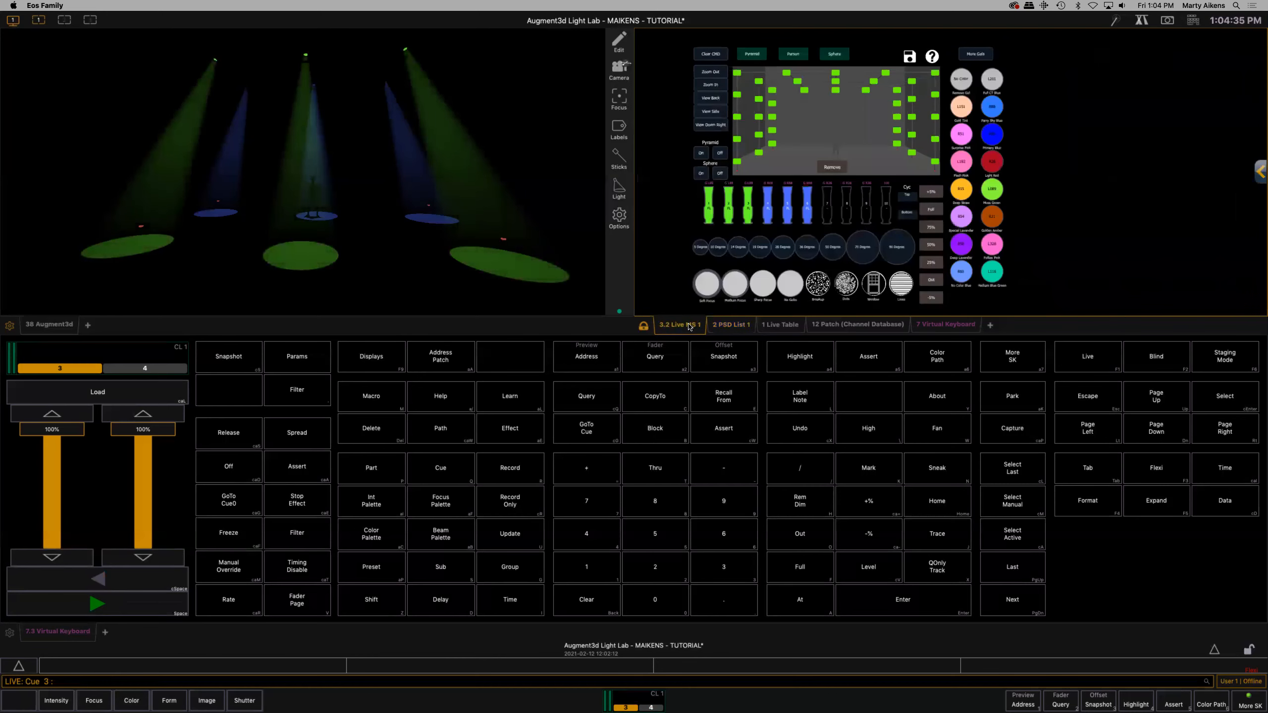
click(769, 206)
click(787, 205)
click(808, 207)
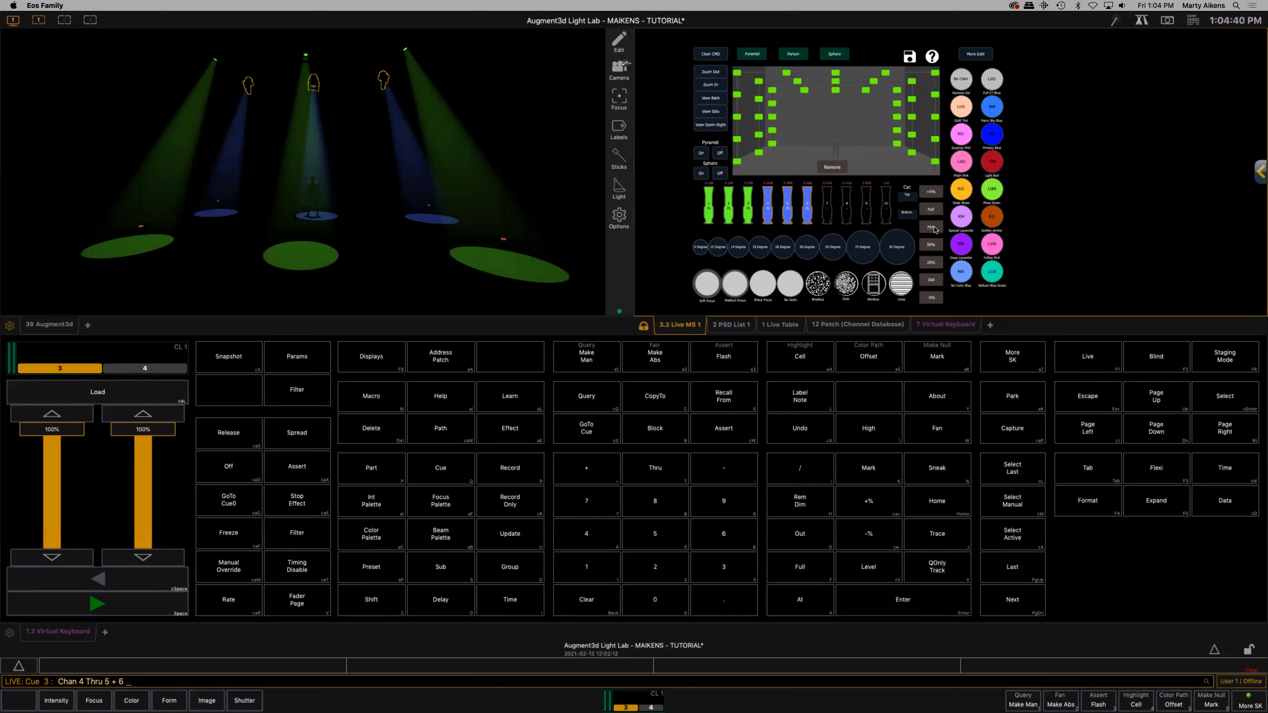
click(934, 283)
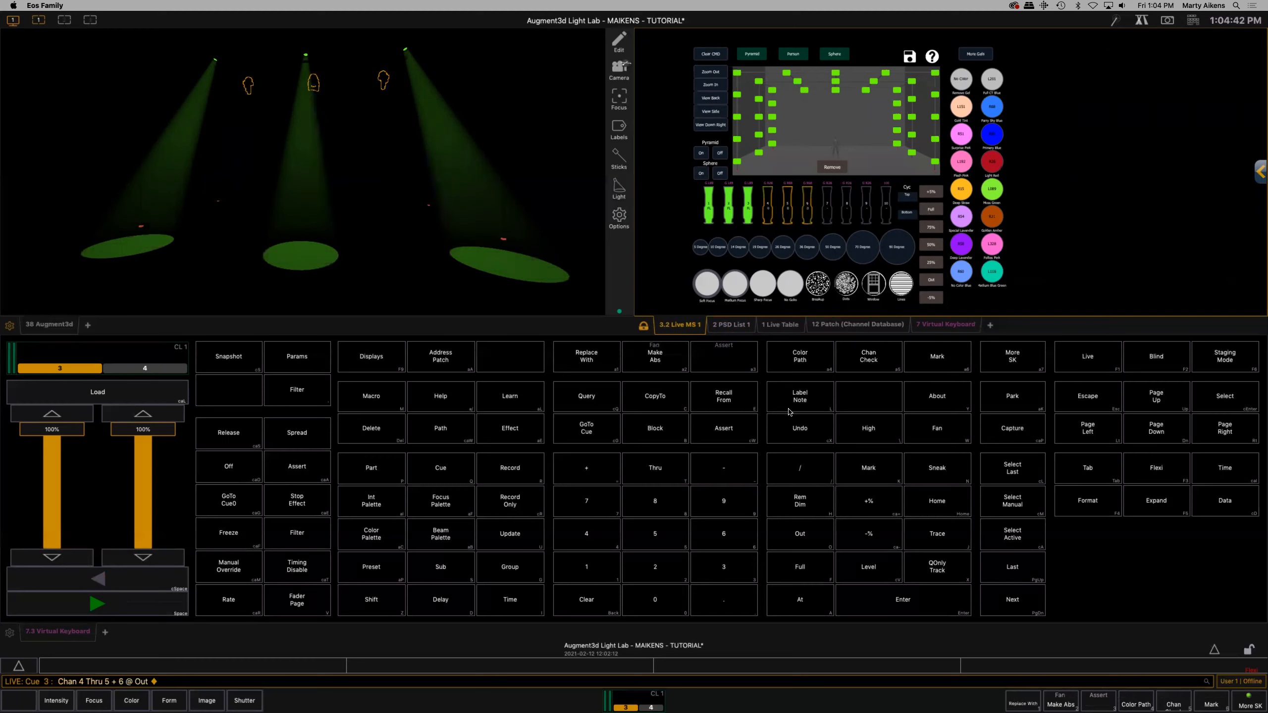
Step: Update cue 3 with the blue lights out
click(514, 534)
click(453, 369)
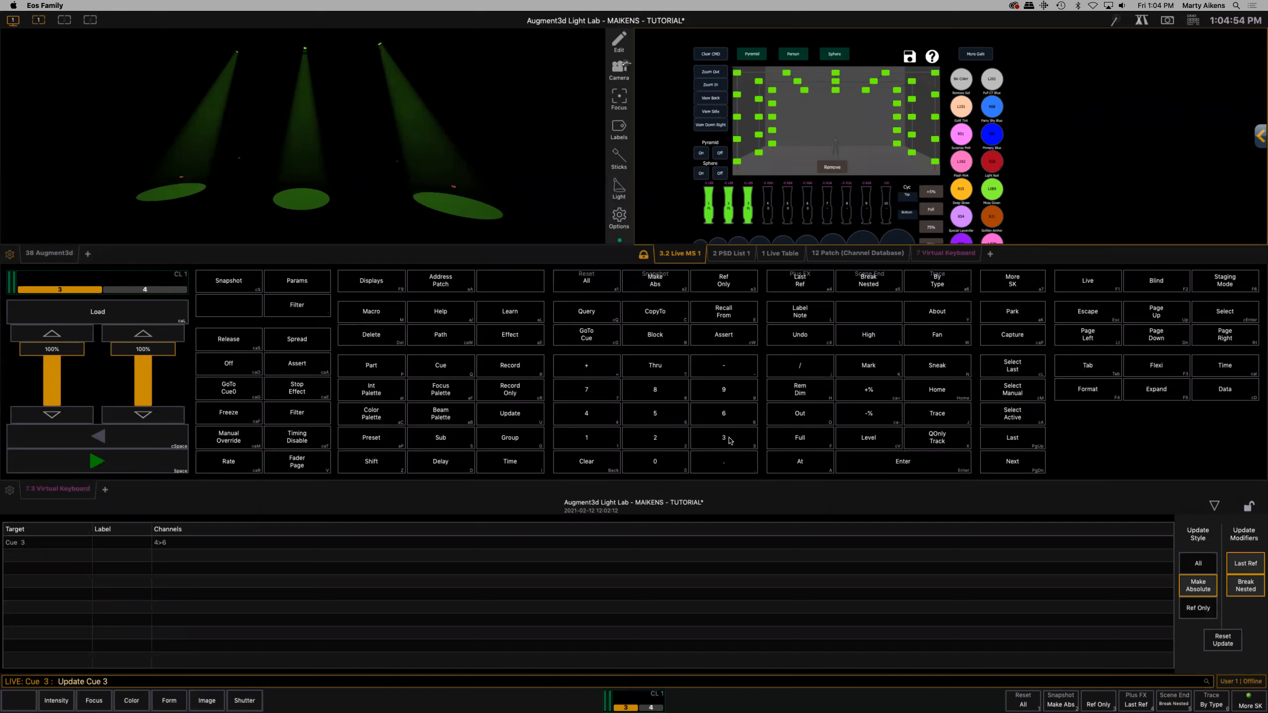
click(917, 466)
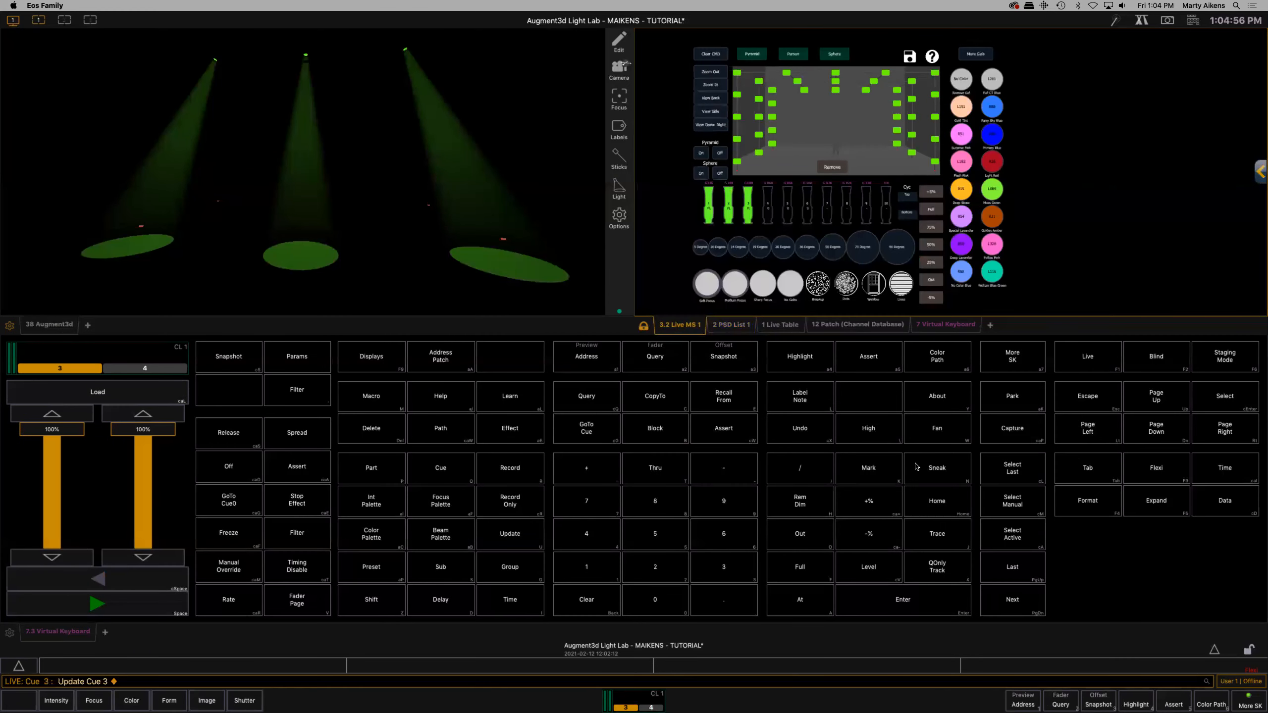
Step: Go to cue 0 and, with the playback cue list shown, play the updated sequence from cue 1 through cue 5
click(233, 500)
click(916, 605)
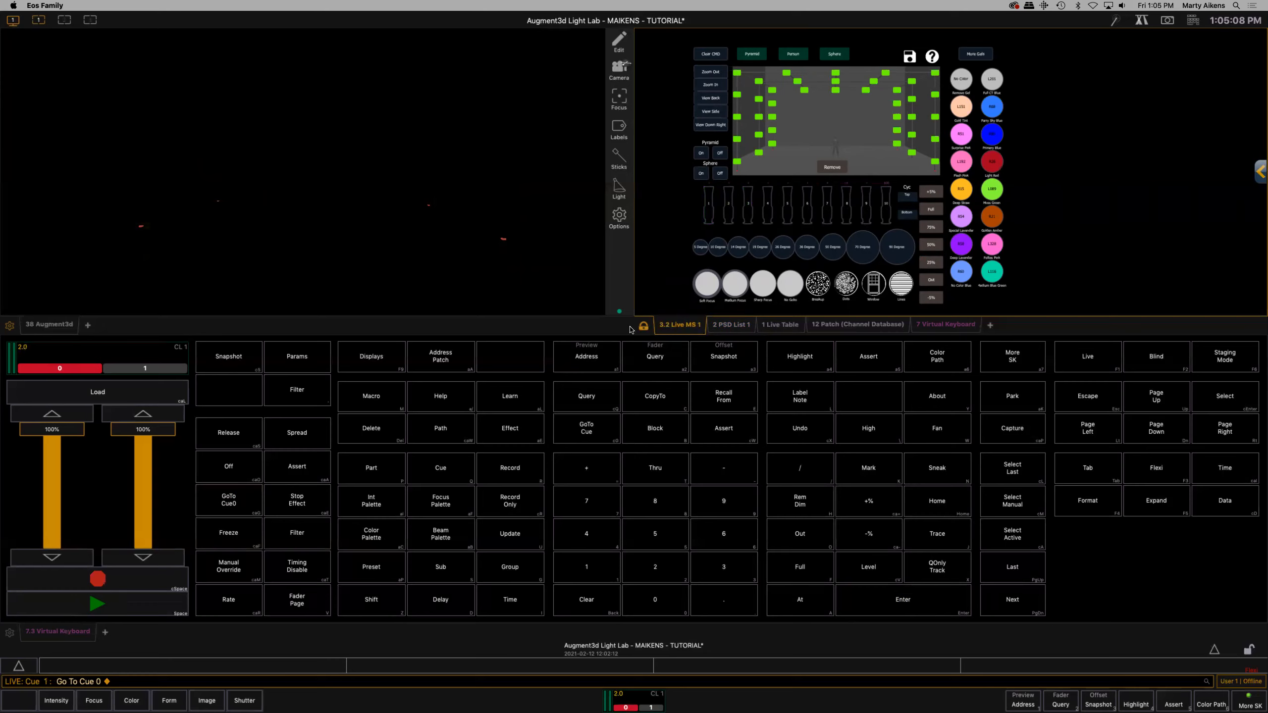
click(732, 324)
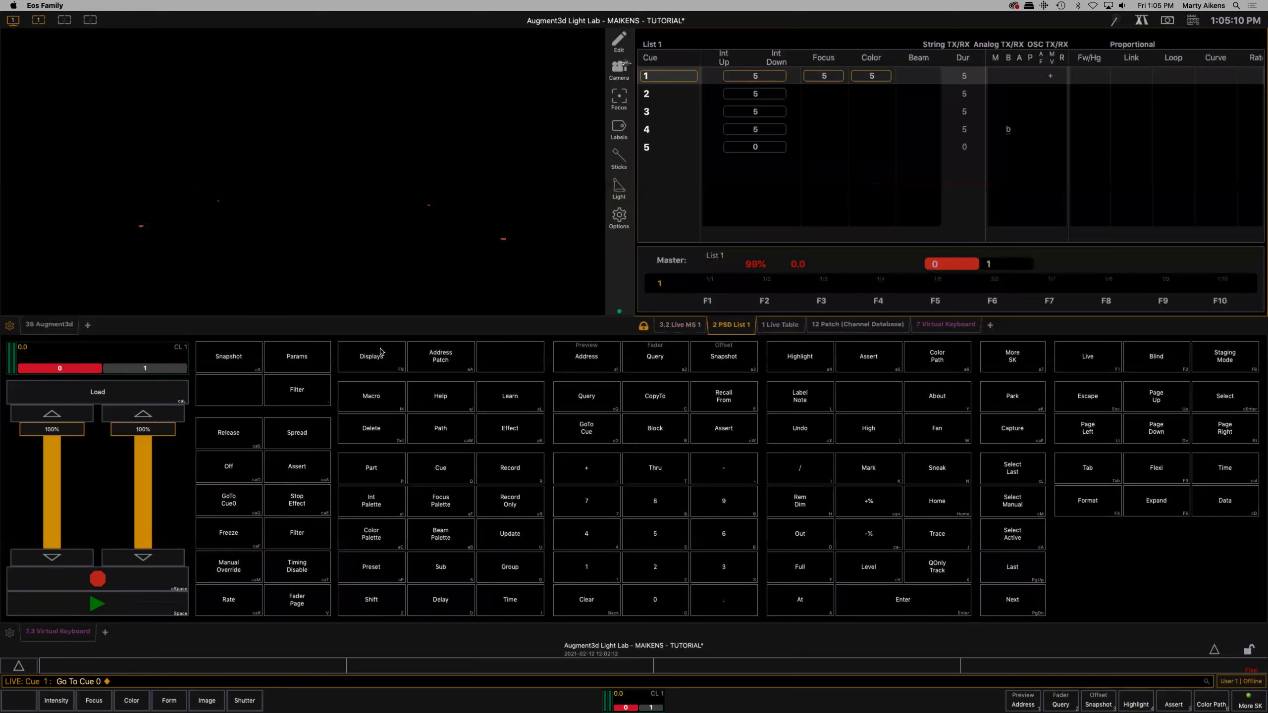
click(96, 605)
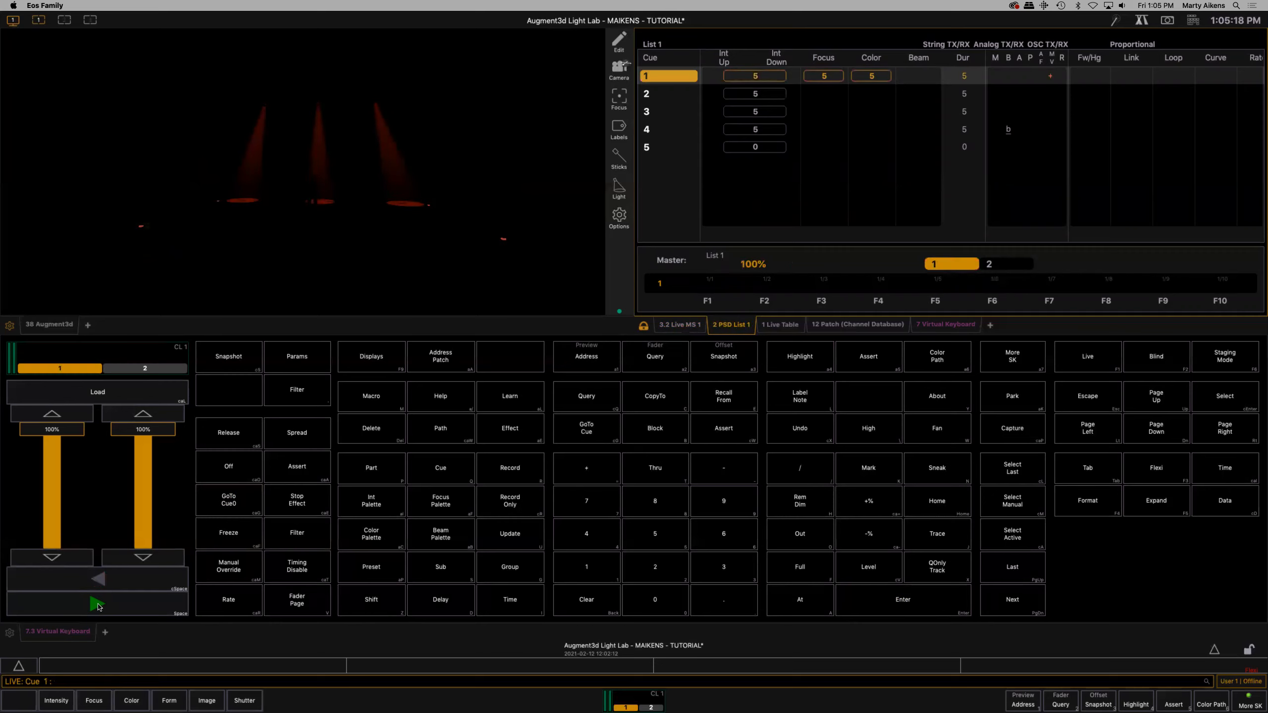
click(97, 604)
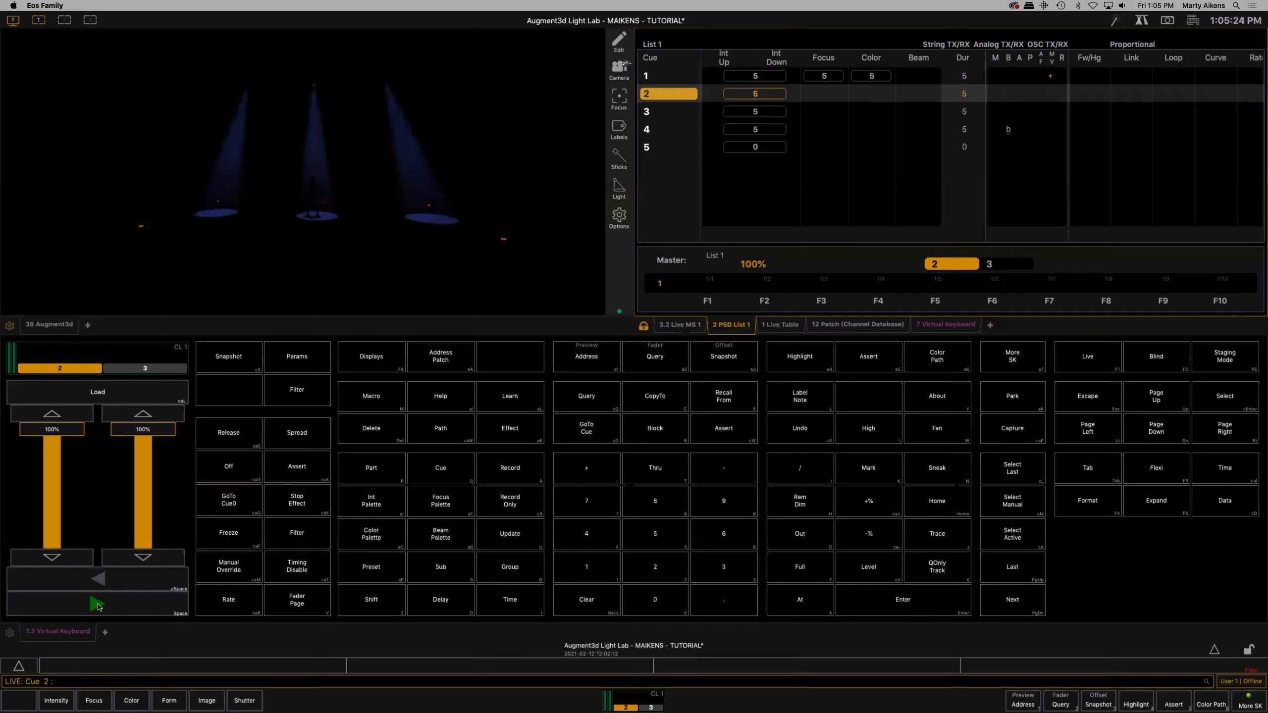
click(98, 606)
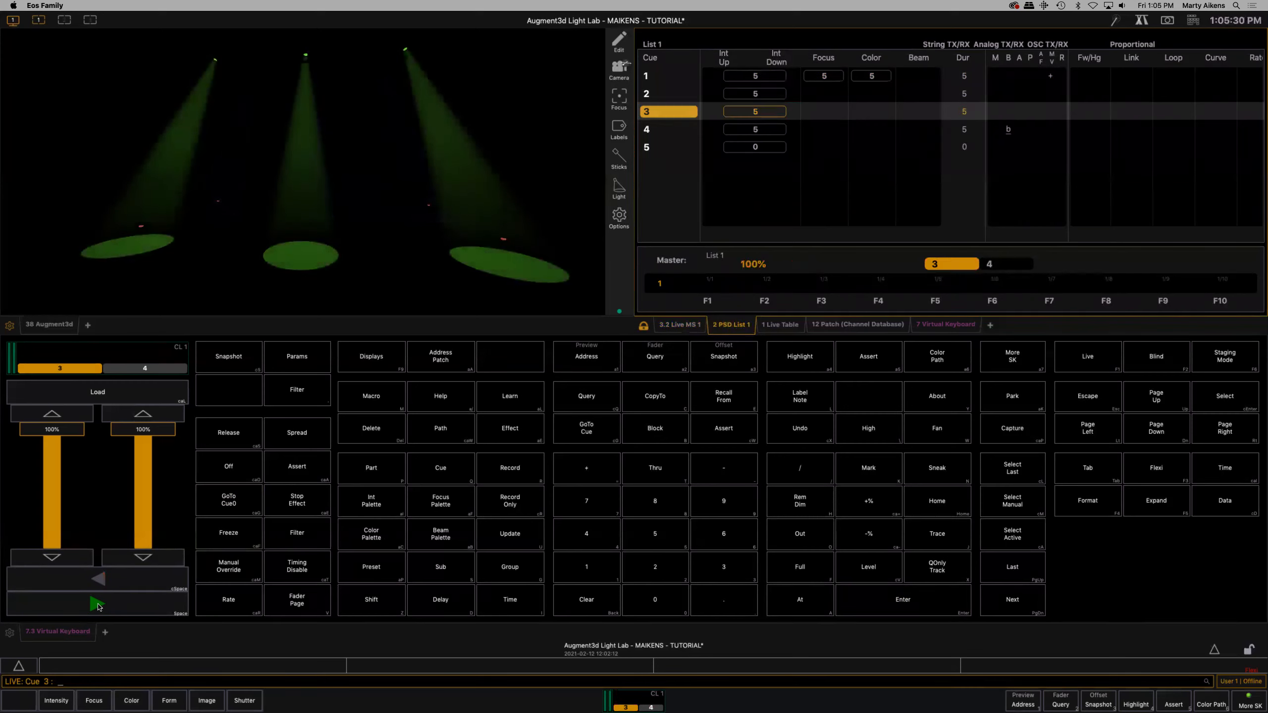
click(98, 605)
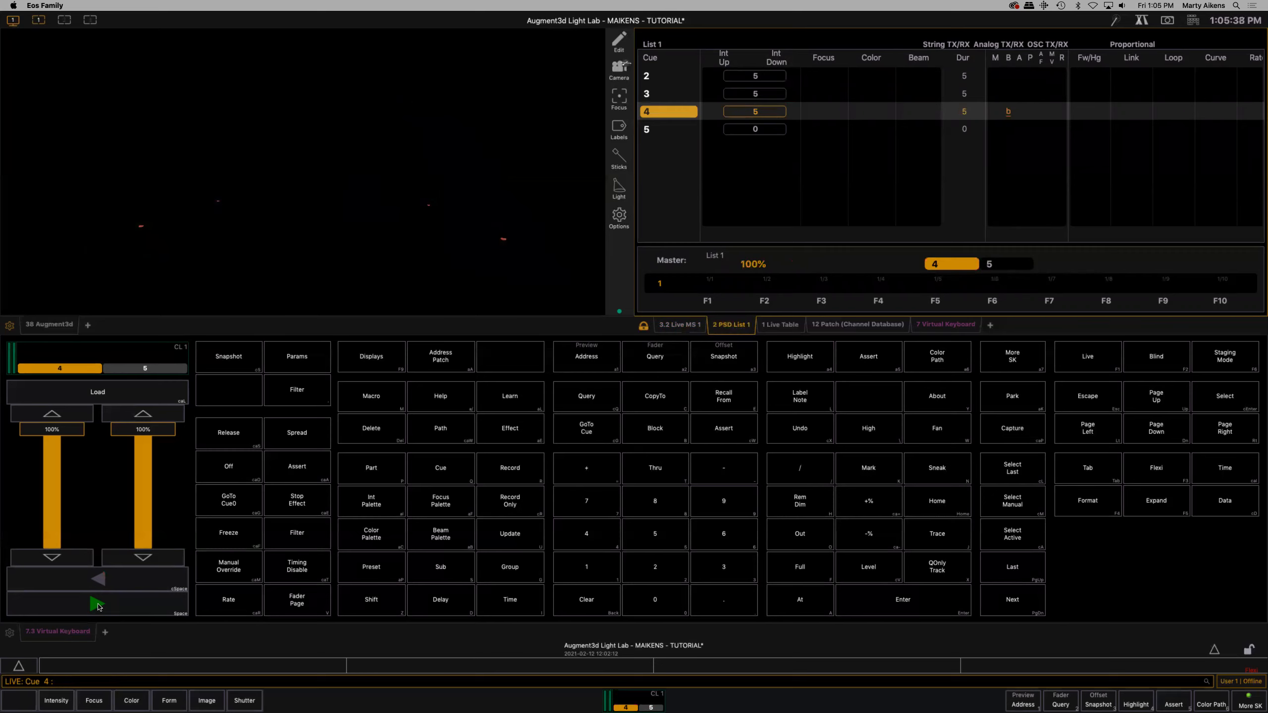
click(97, 604)
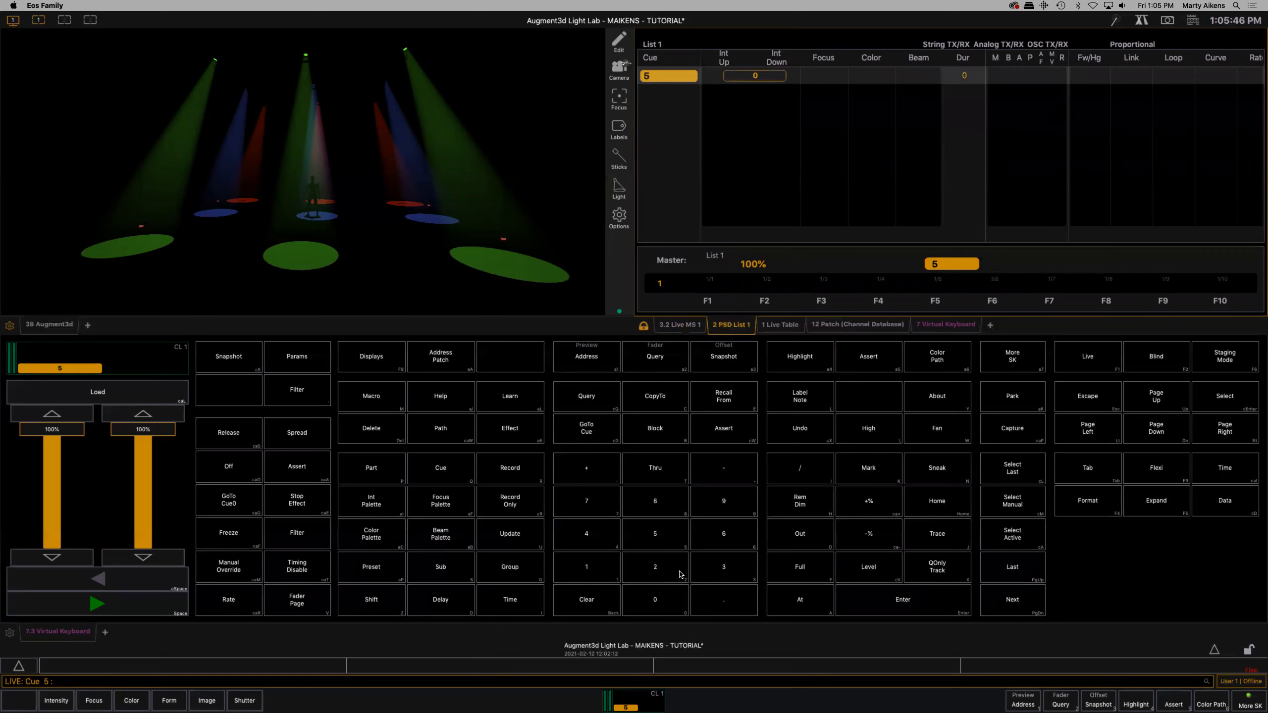
Step: Select cue 1 in the cue list and set its time to 0 seconds
scroll(673, 132, up, 4)
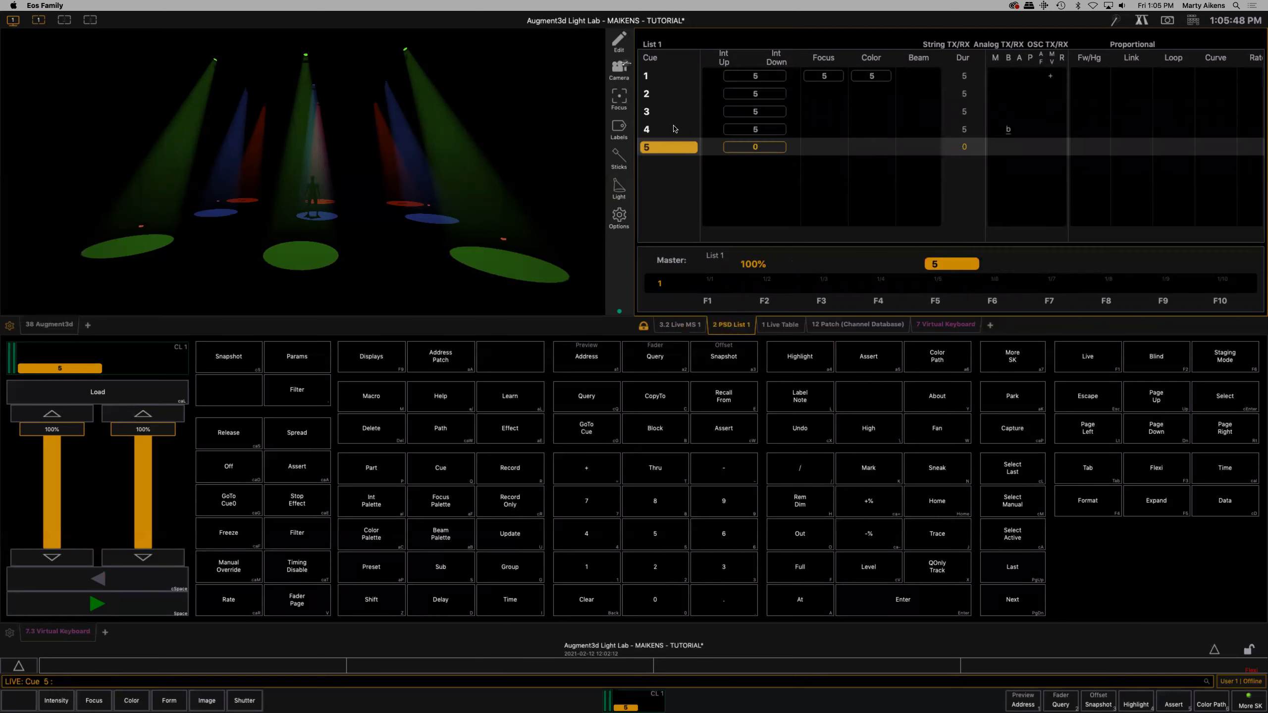
click(664, 80)
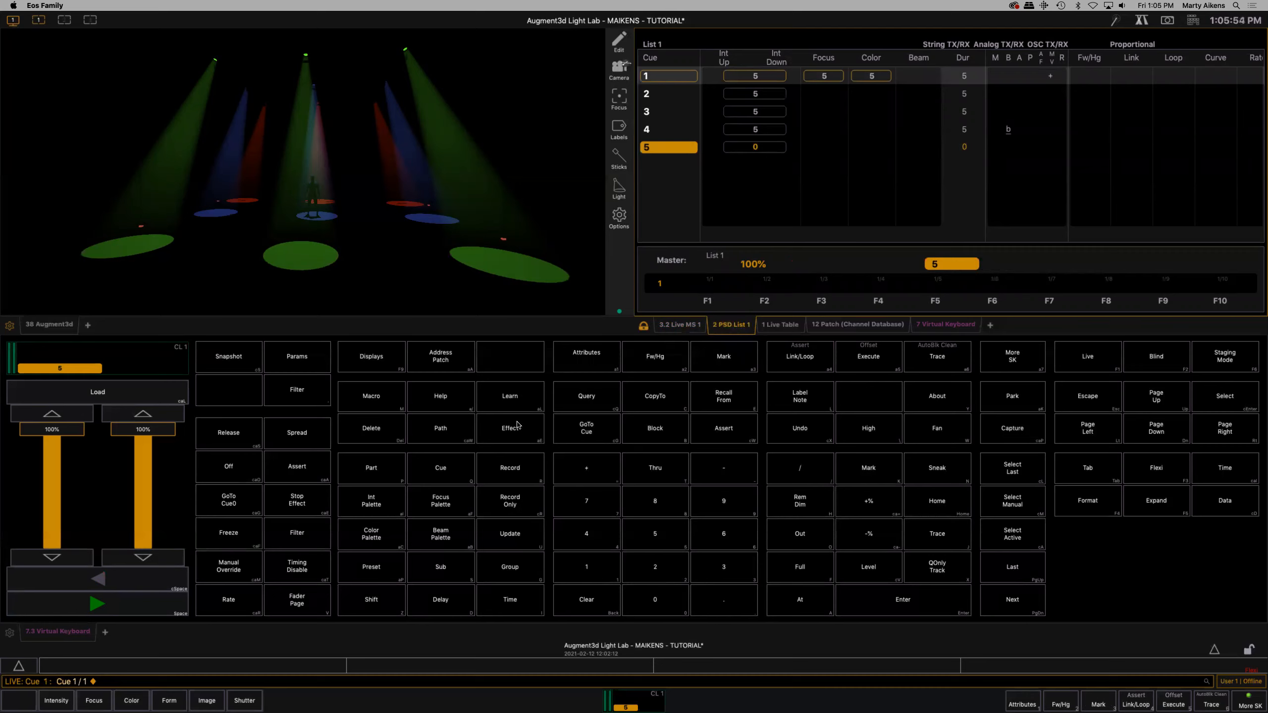
click(446, 470)
click(600, 575)
click(511, 604)
click(655, 605)
click(900, 605)
Step: Set the time of cue 2 to 0 seconds
click(440, 475)
click(651, 578)
click(510, 605)
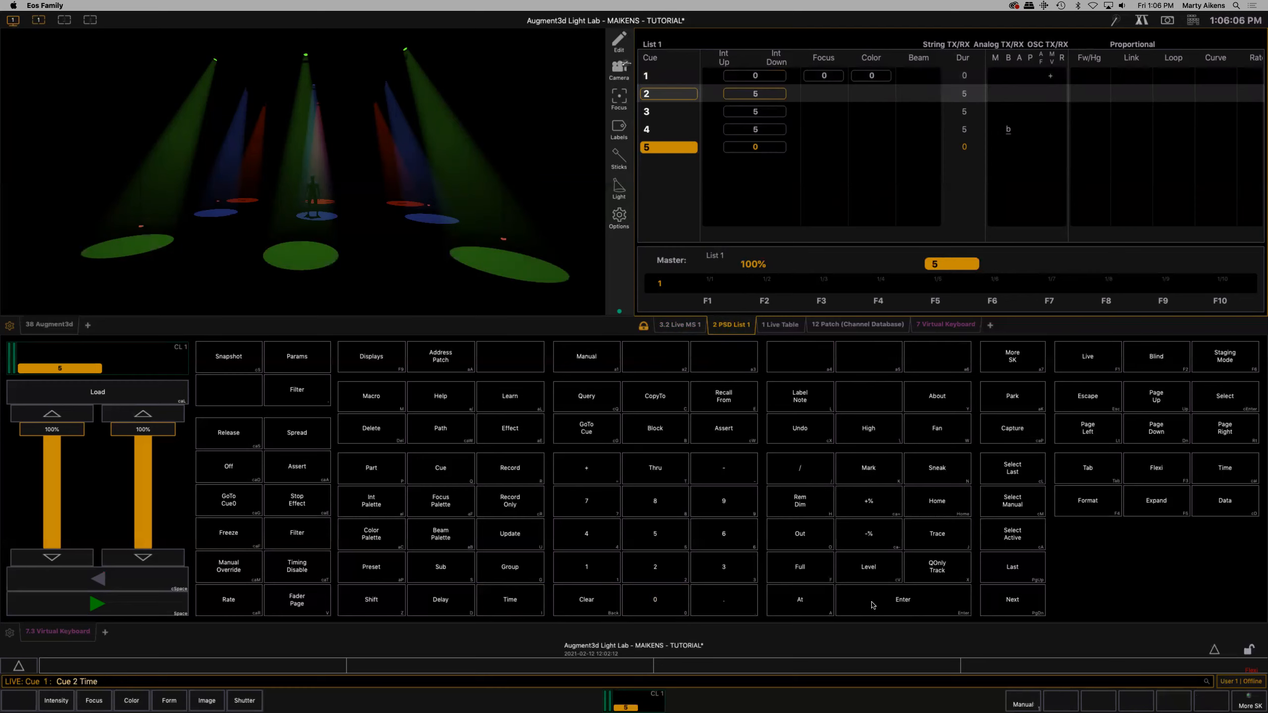
text(0:00)
key(Return)
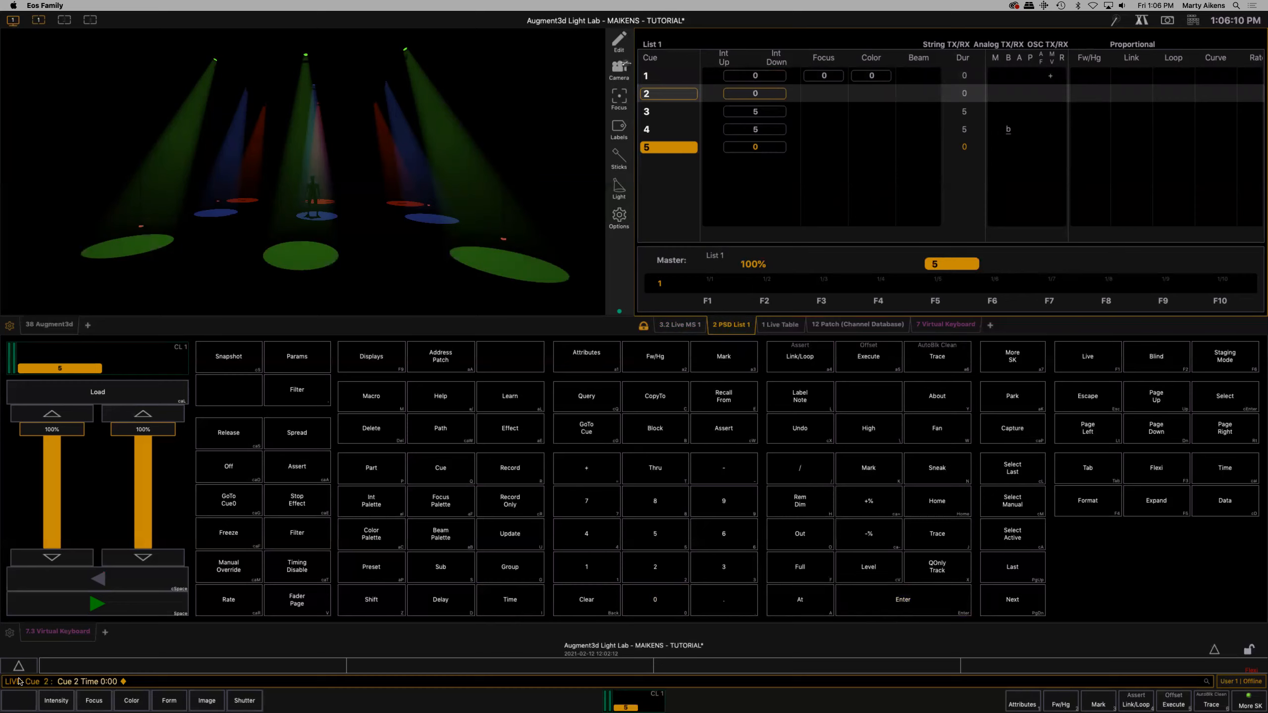
Step: Set the time of cue 3 to 0 seconds
click(443, 472)
click(719, 574)
click(505, 604)
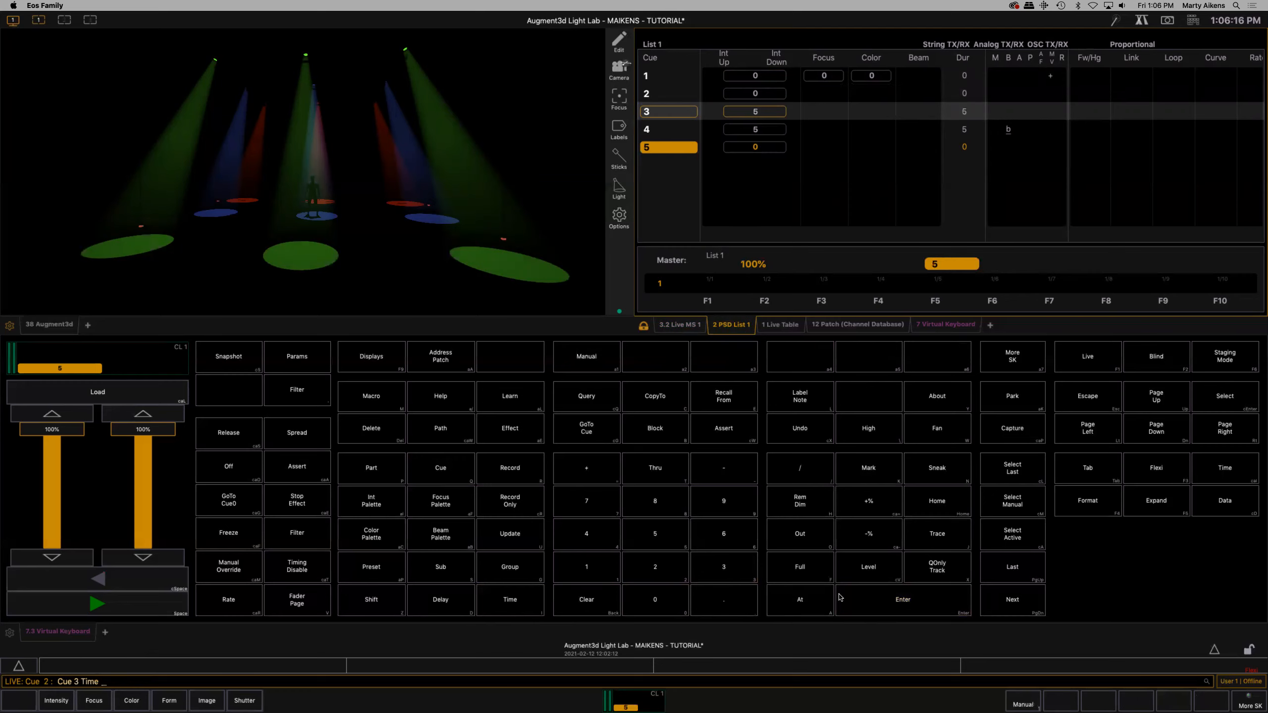
key(0)
click(906, 602)
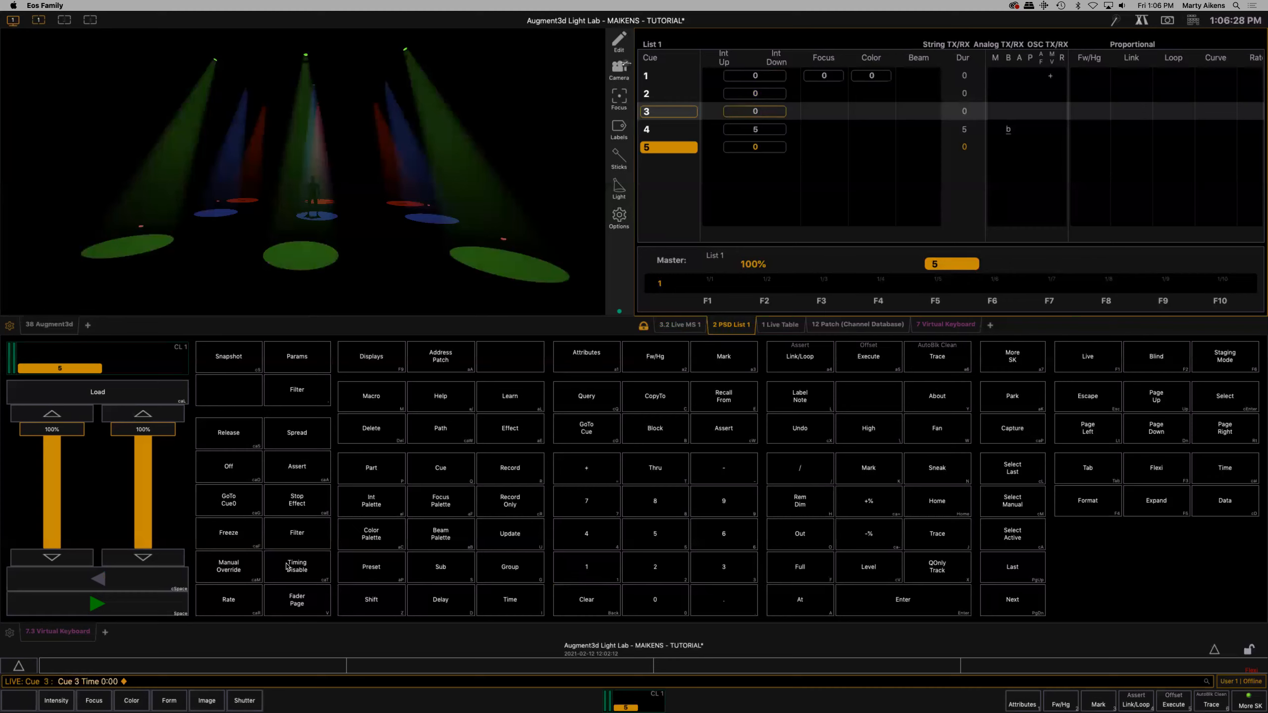
Step: Go to cue 0 and play cues 1 through 5 to check the new cue timing, ending with the whole cue list in view
click(238, 504)
click(908, 609)
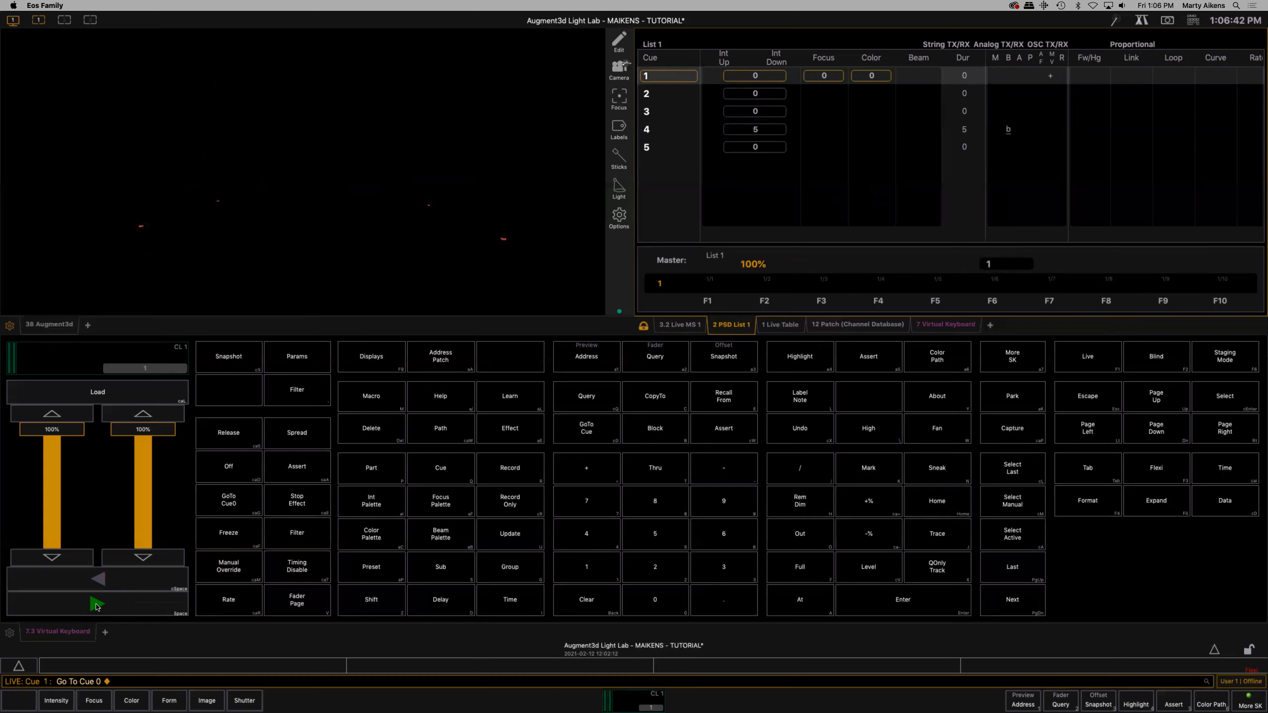
click(97, 605)
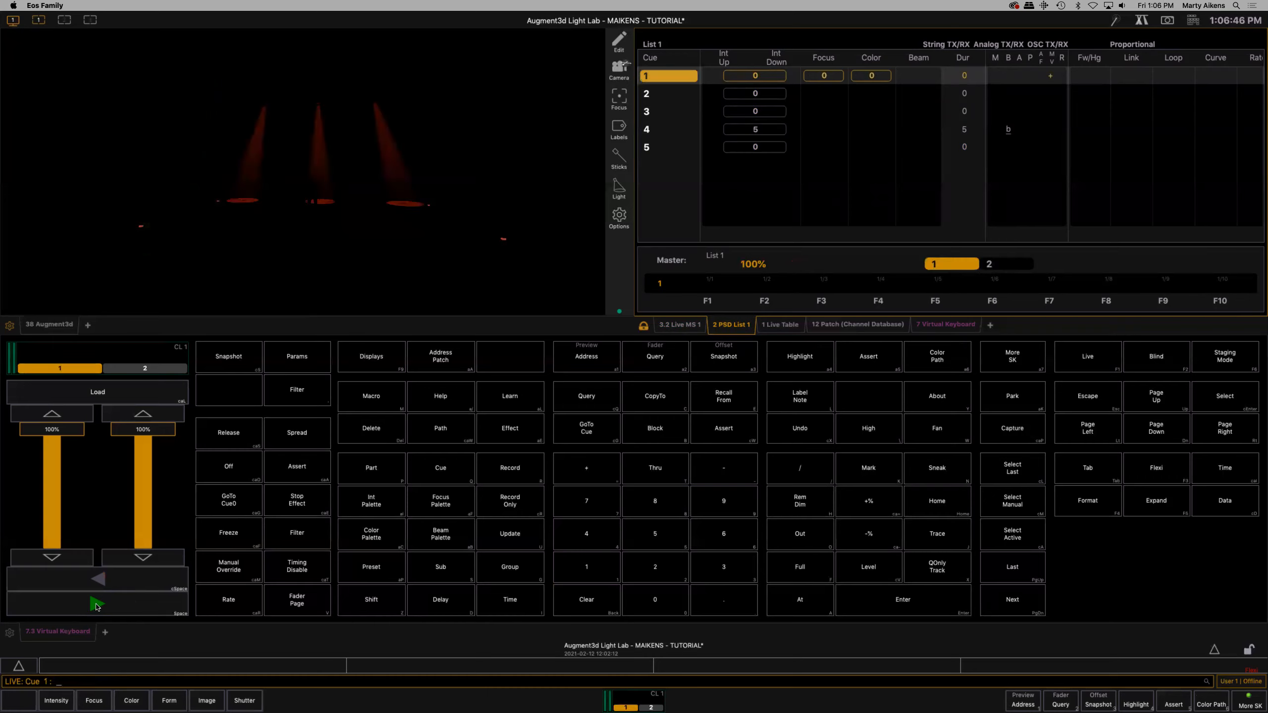
click(96, 605)
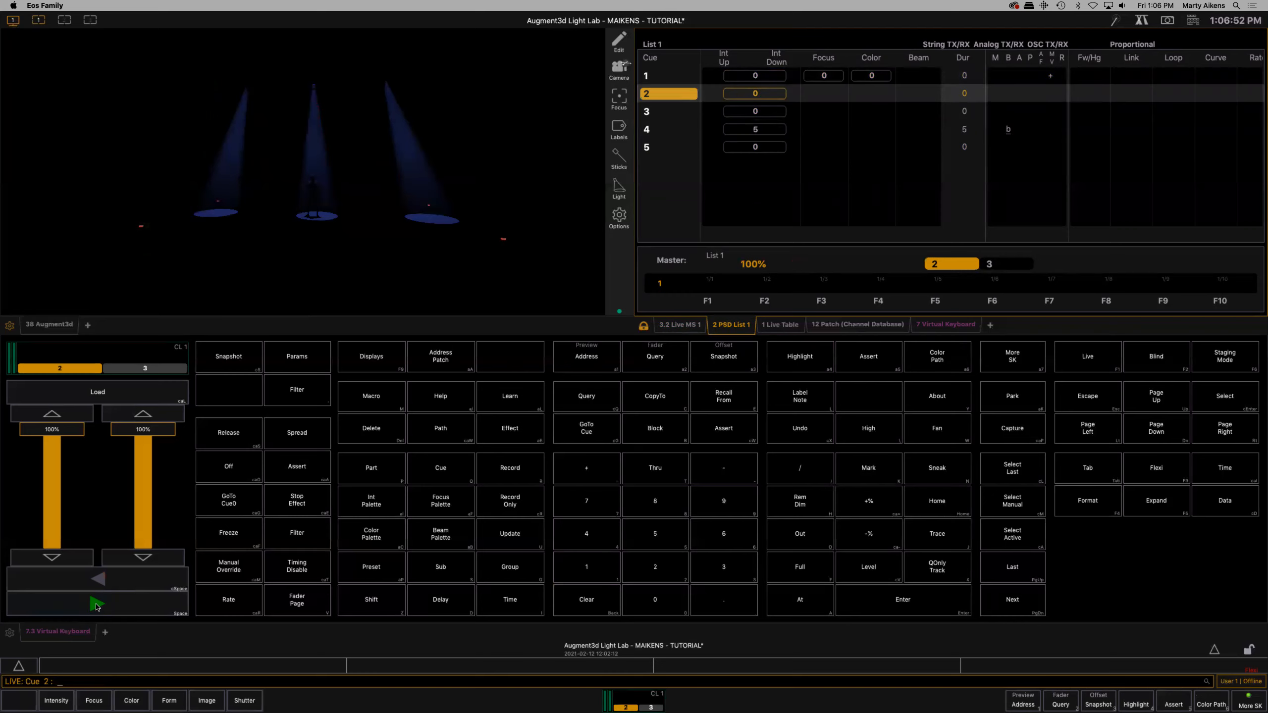
click(96, 605)
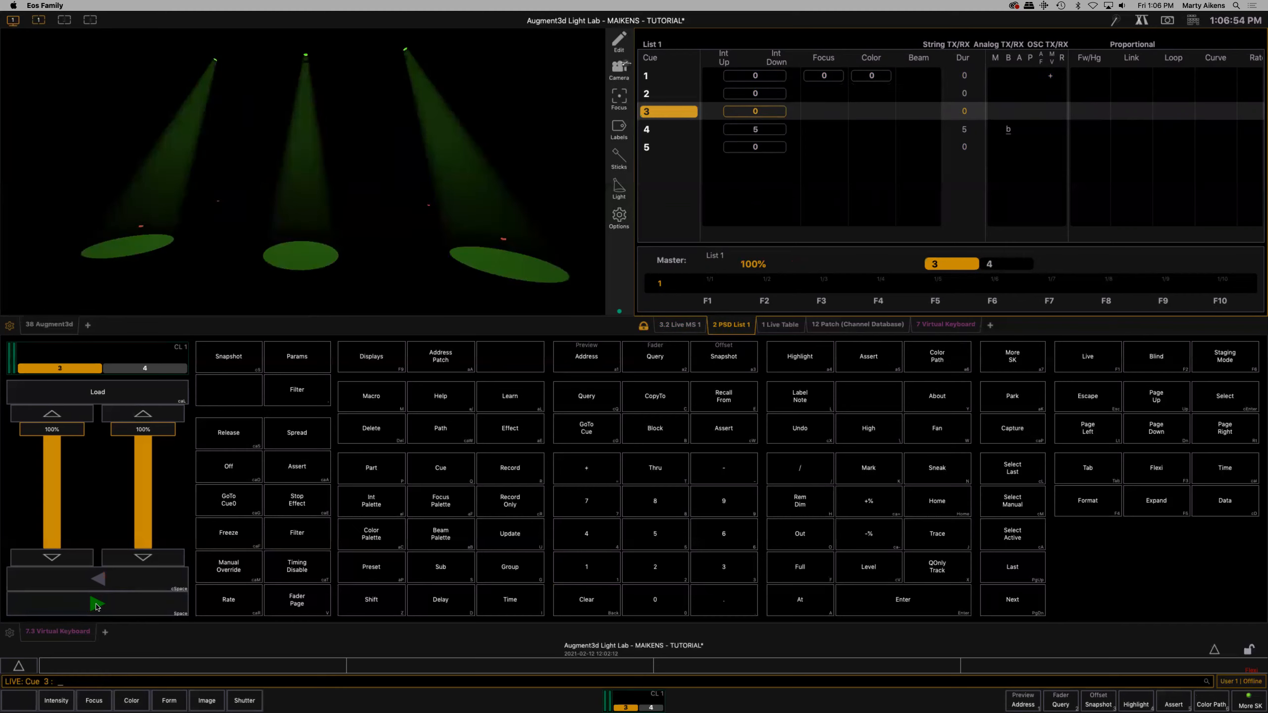
click(96, 605)
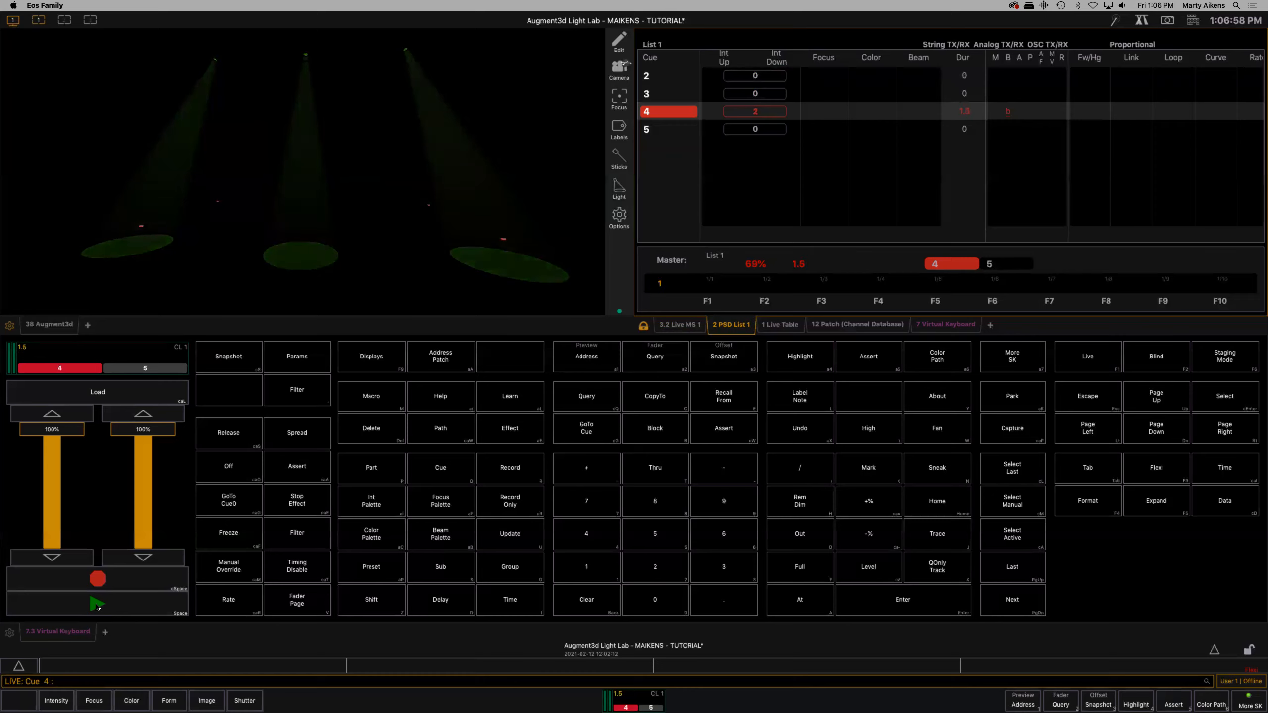
click(97, 605)
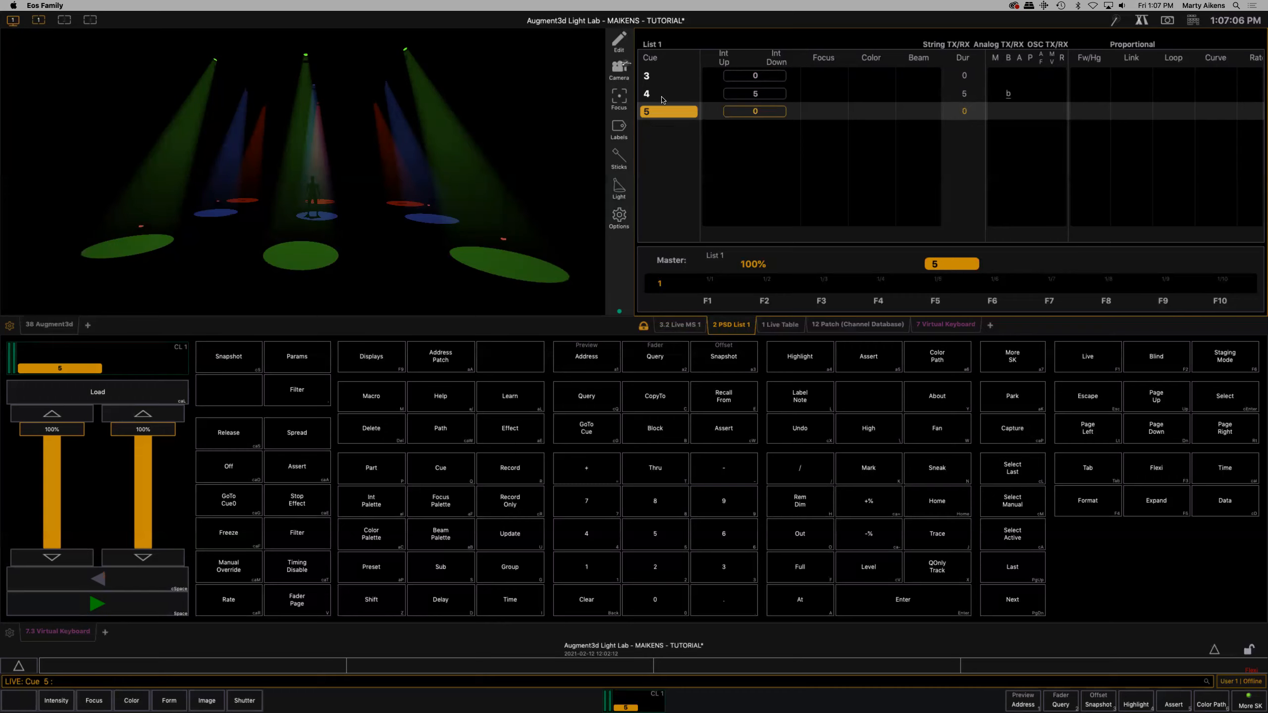
scroll(663, 102, up, 2)
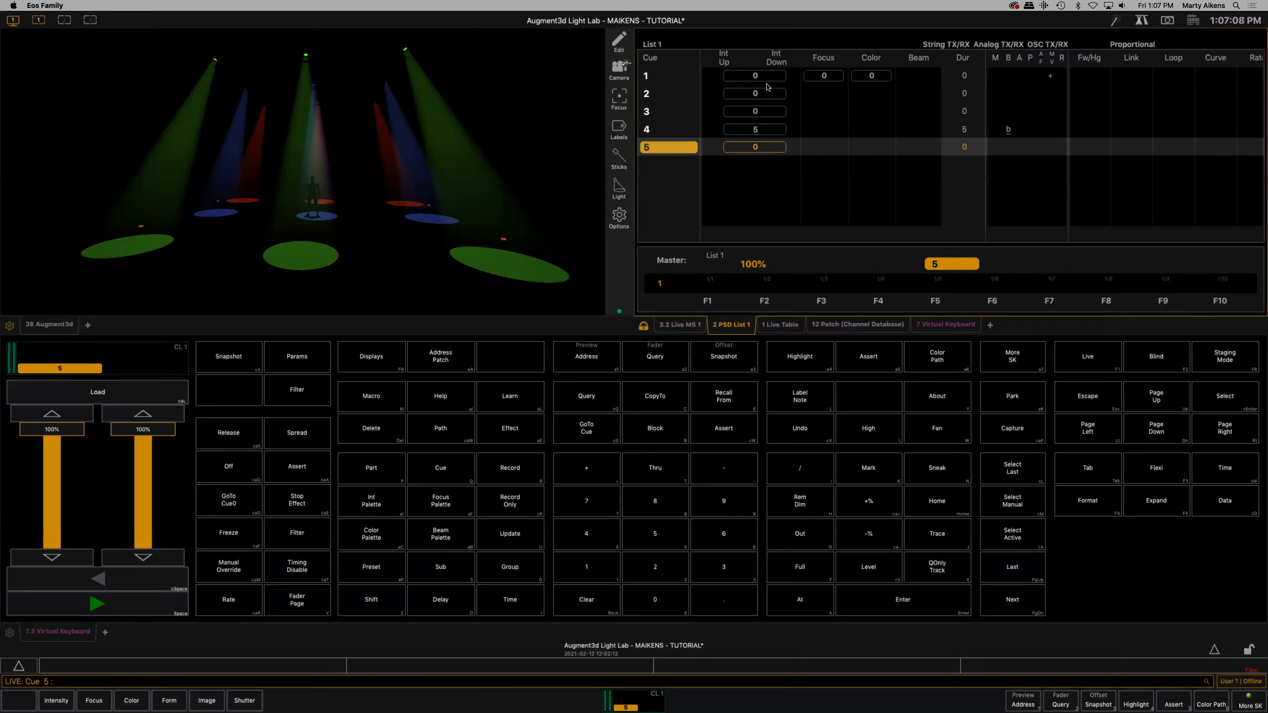